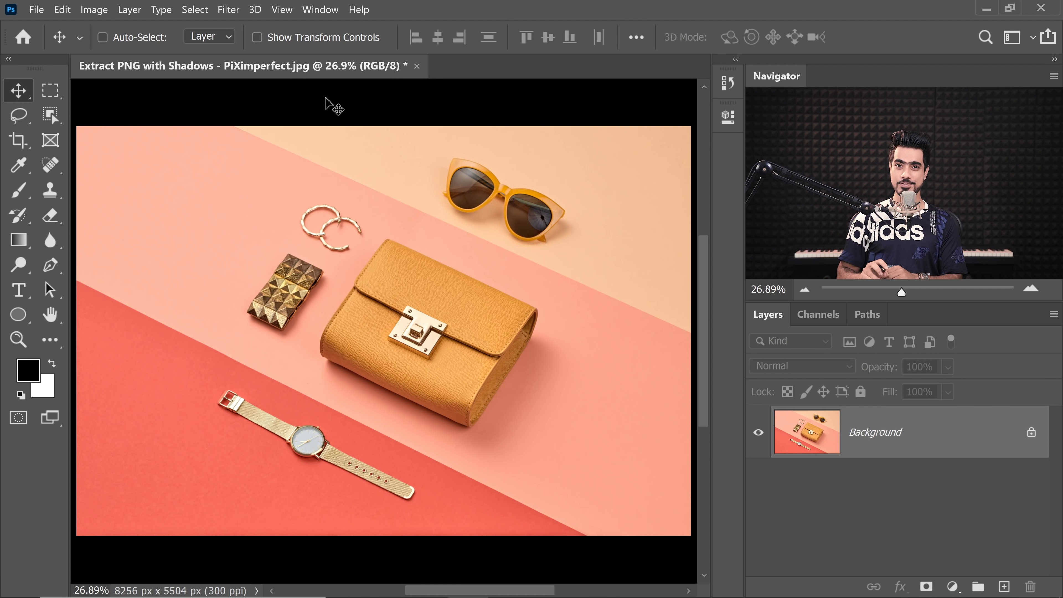
Select the orange purse by loosely outlining it with the Object Selection Tool in Lasso mode.
scroll(390, 273, "up", 3)
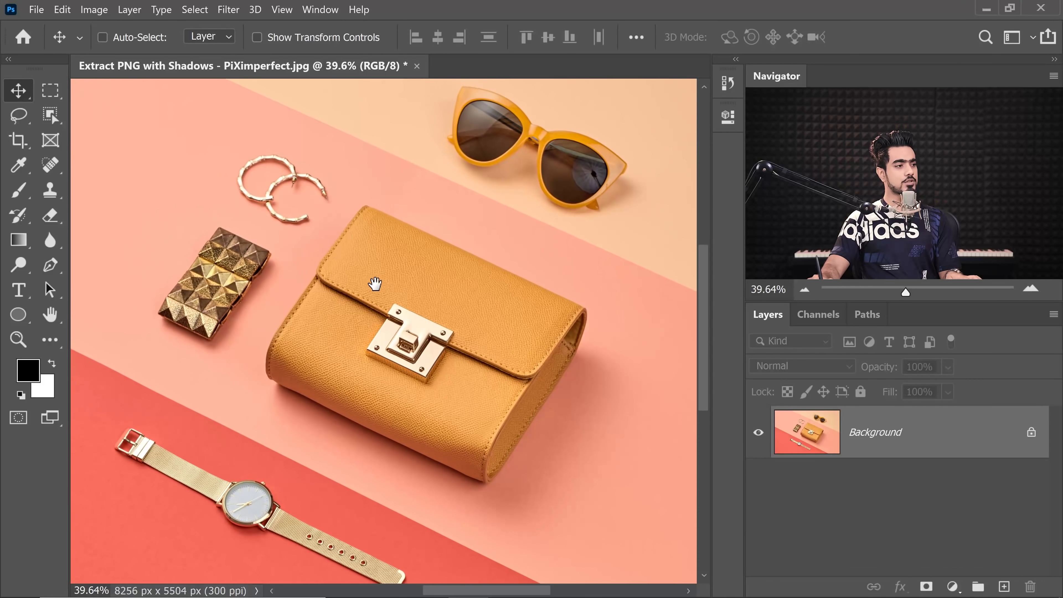
left_click_drag(375, 284, 360, 279)
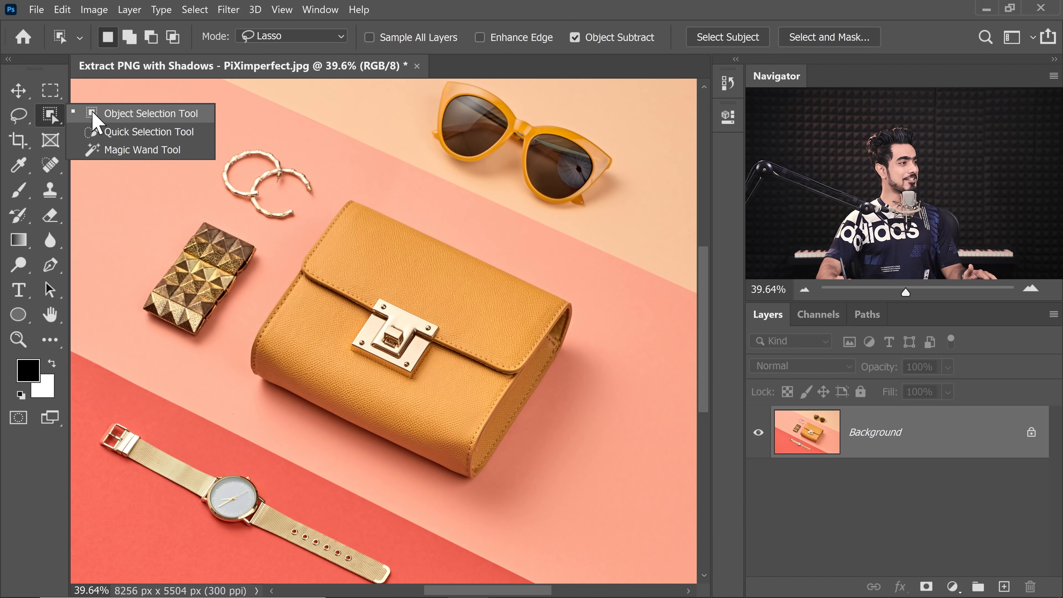
left_click(98, 121)
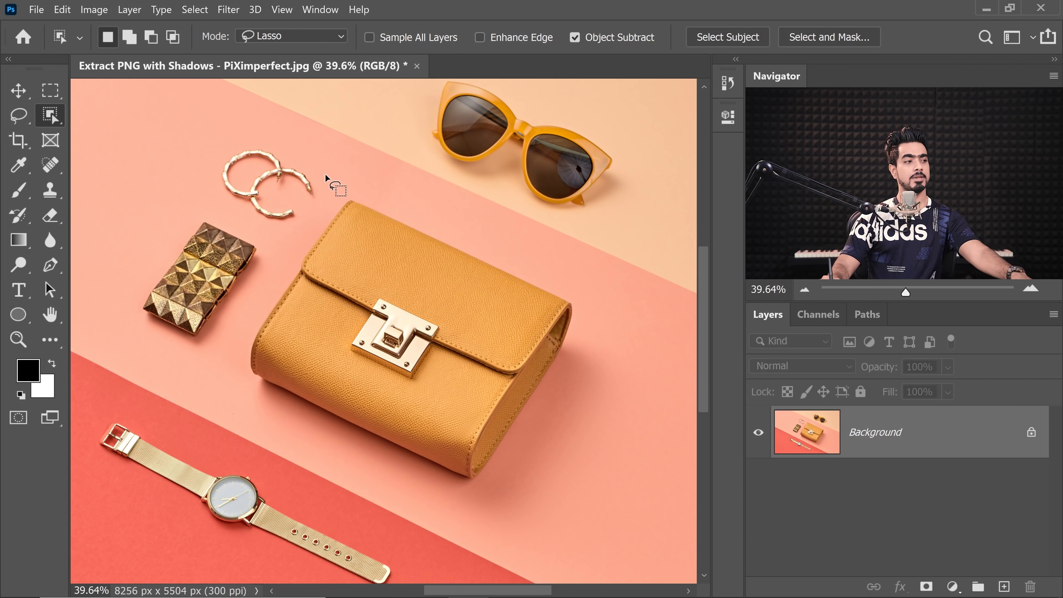
left_click_drag(338, 182, 295, 230)
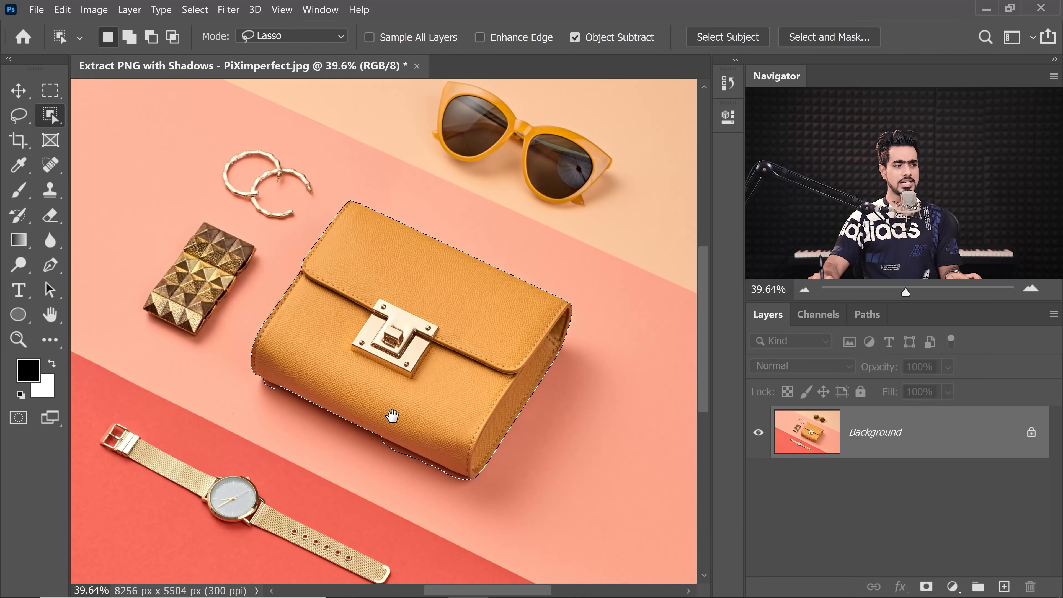
Subtract the shadow strip below the bag's lower edge from the selection with Alt-drags.
scroll(297, 391, "up", 6)
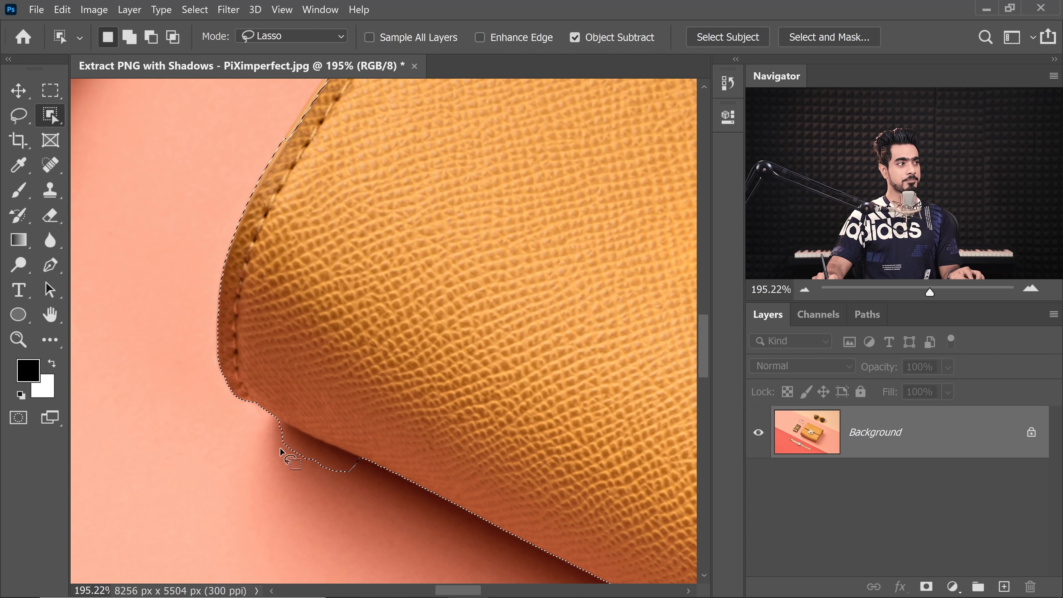
key("alt")
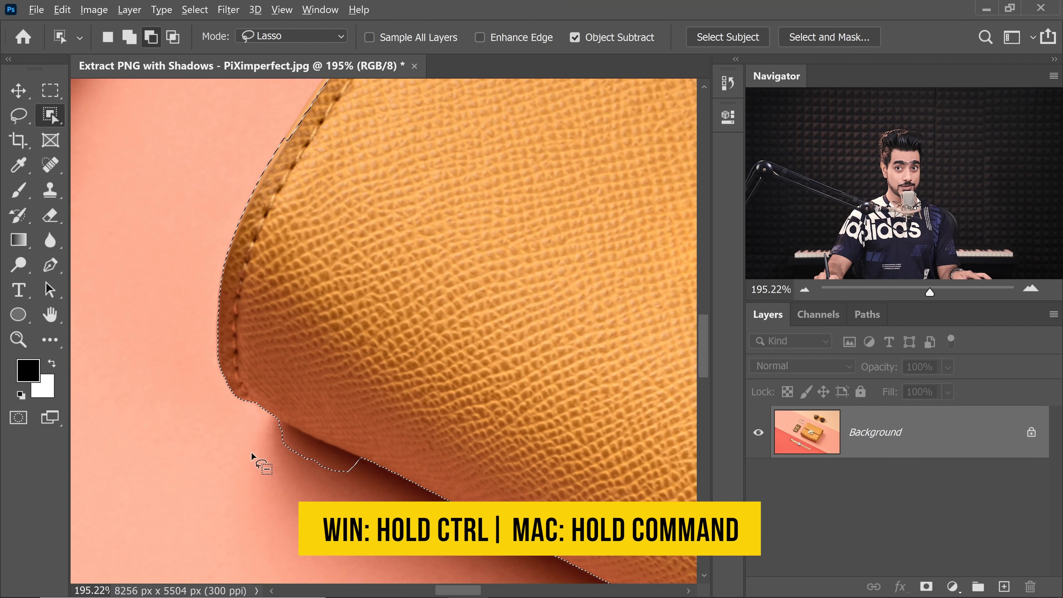
mouse_move(253, 435)
left_mouse_down()
mouse_move(283, 409)
mouse_move(320, 424)
left_mouse_up()
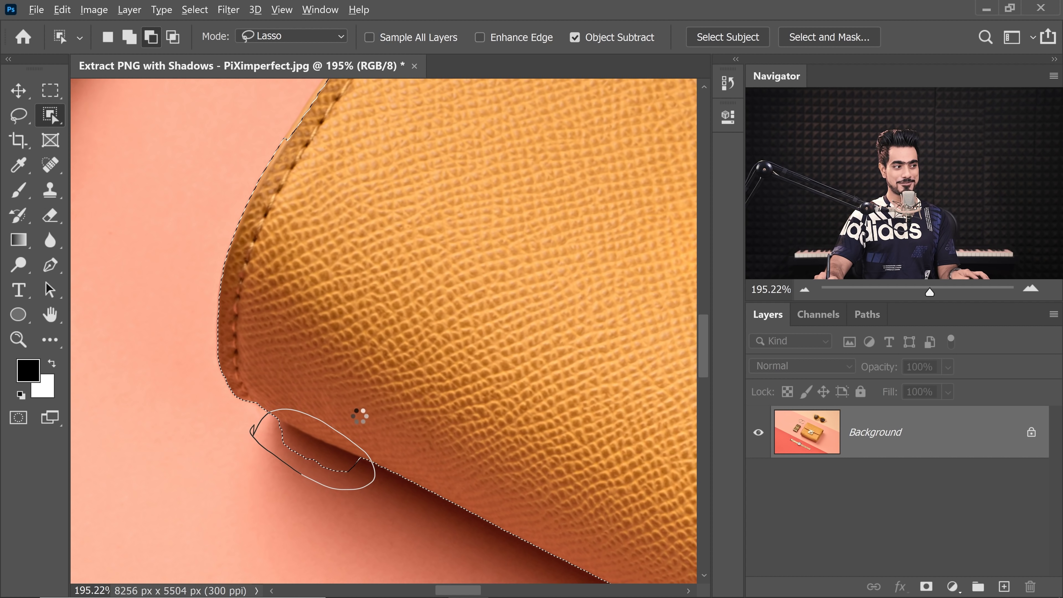
scroll(441, 435, "down", 5)
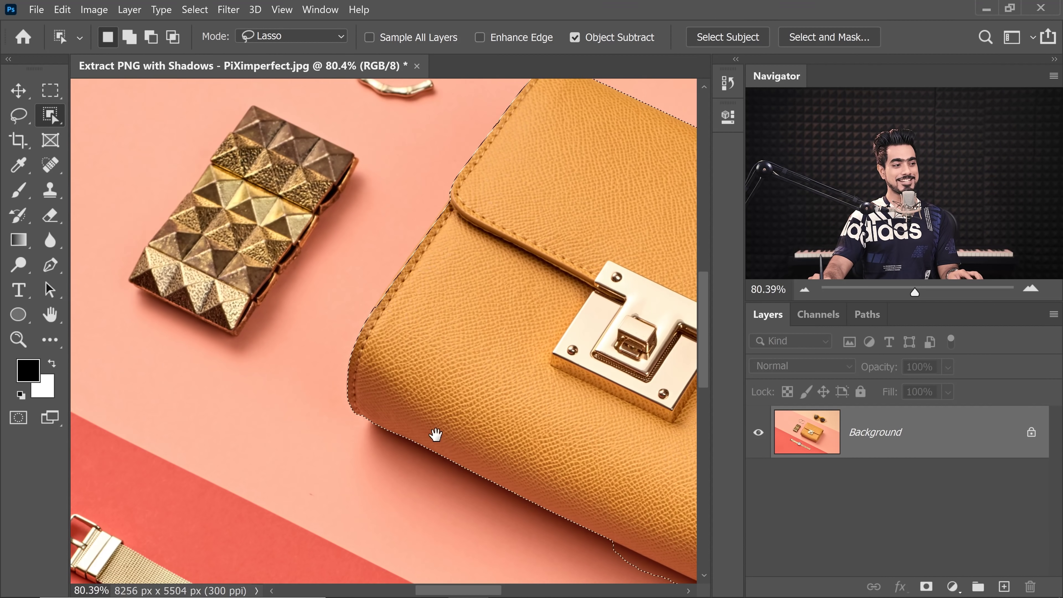
left_click_drag(434, 433, 288, 303)
scroll(561, 479, "up", 4)
left_click_drag(582, 475, 509, 433)
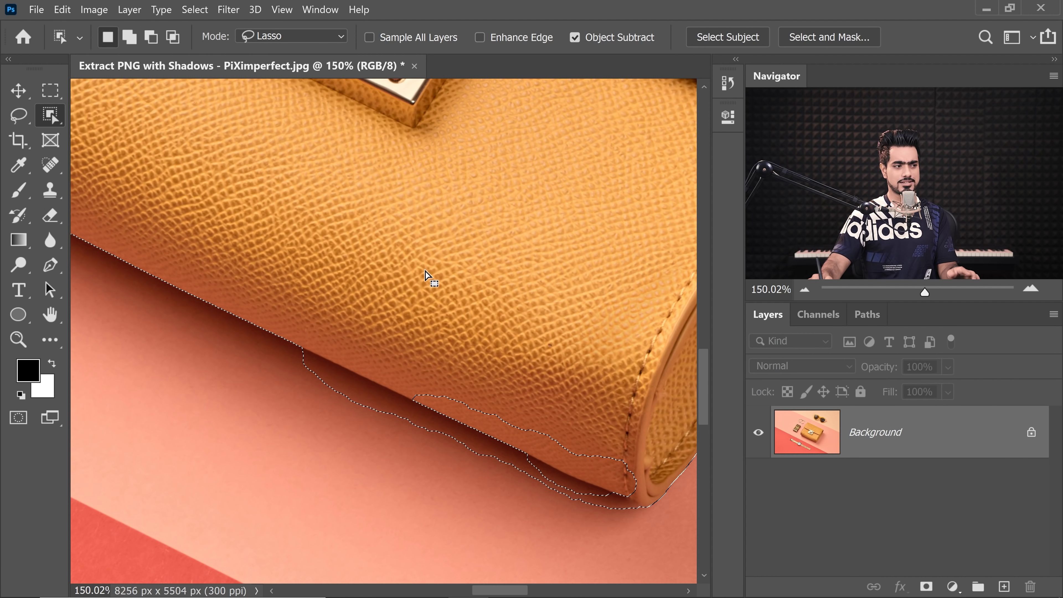
left_click_drag(247, 356, 365, 345)
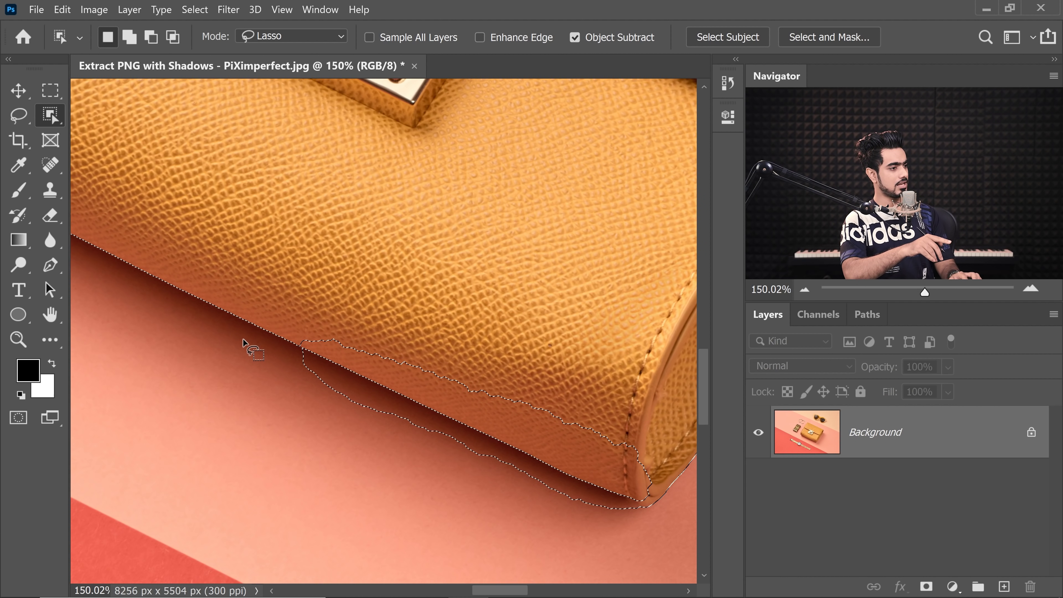
Subtract another small shadow sliver and dismiss the 'no object found' warning.
scroll(466, 323, "down", 5)
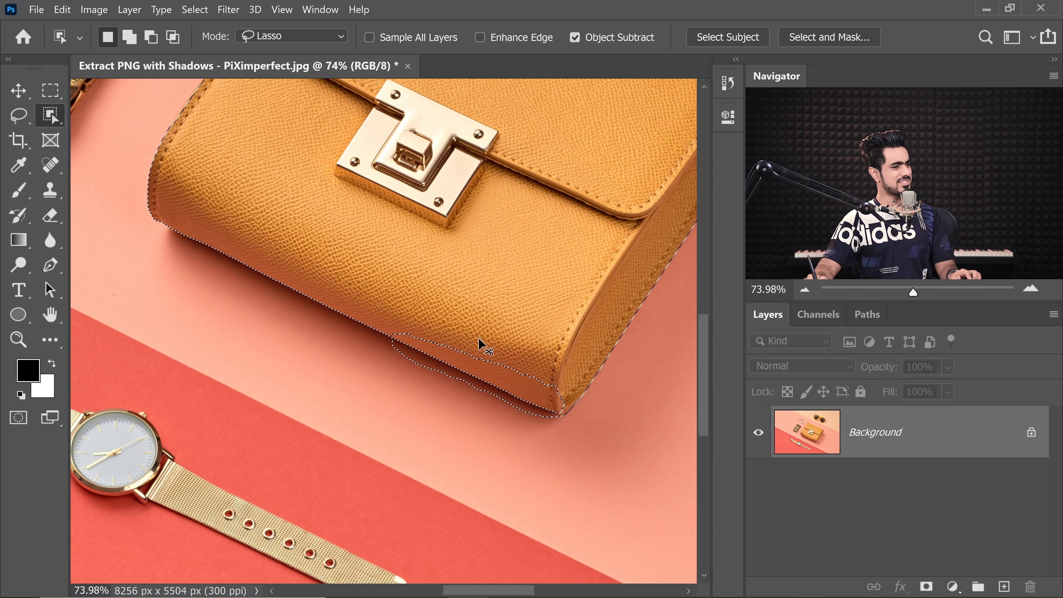
scroll(518, 371, "up", 3)
key("alt")
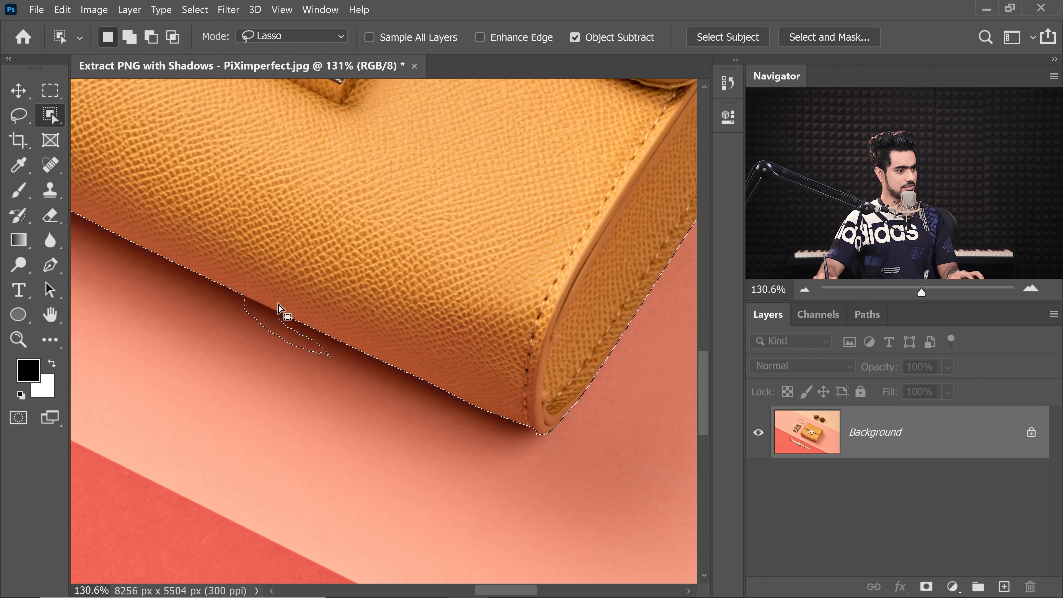
scroll(279, 308, "up", 5)
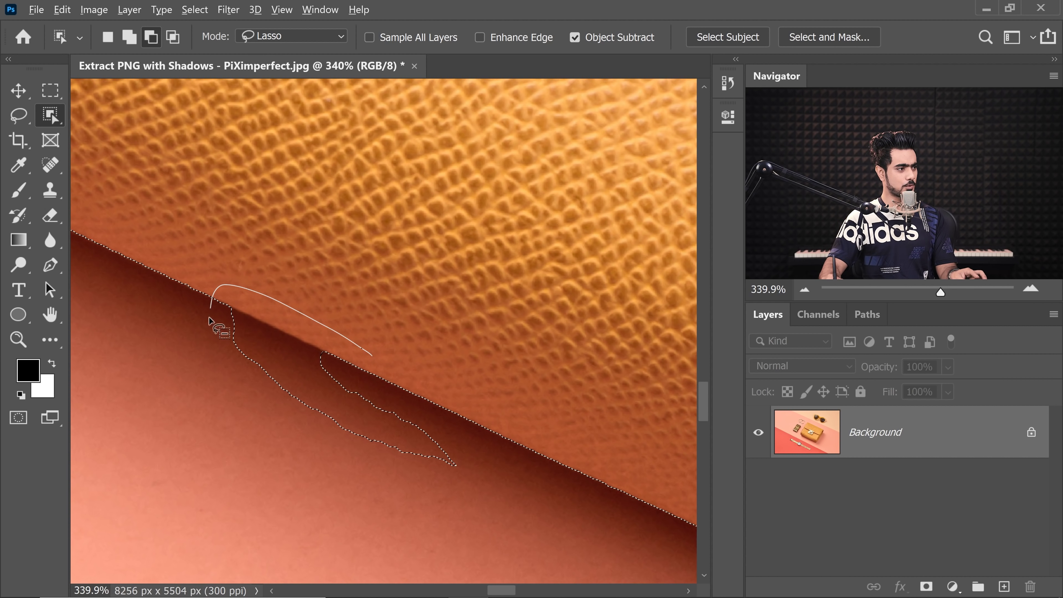
left_click_drag(225, 320, 245, 312)
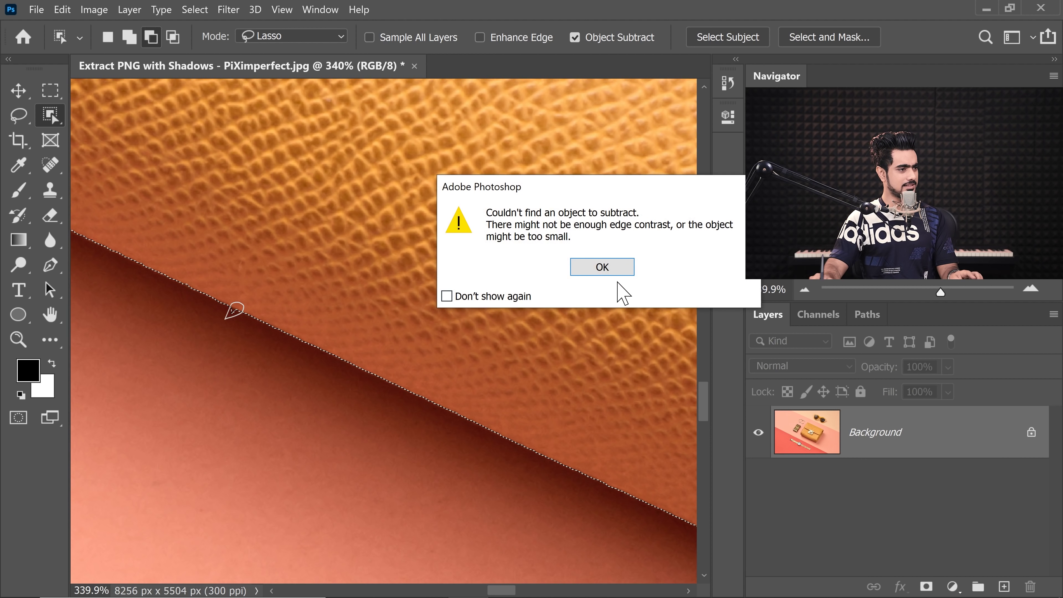
left_click(617, 293)
scroll(252, 312, "up", 3)
scroll(251, 312, "up", 3)
scroll(263, 331, "down", 1)
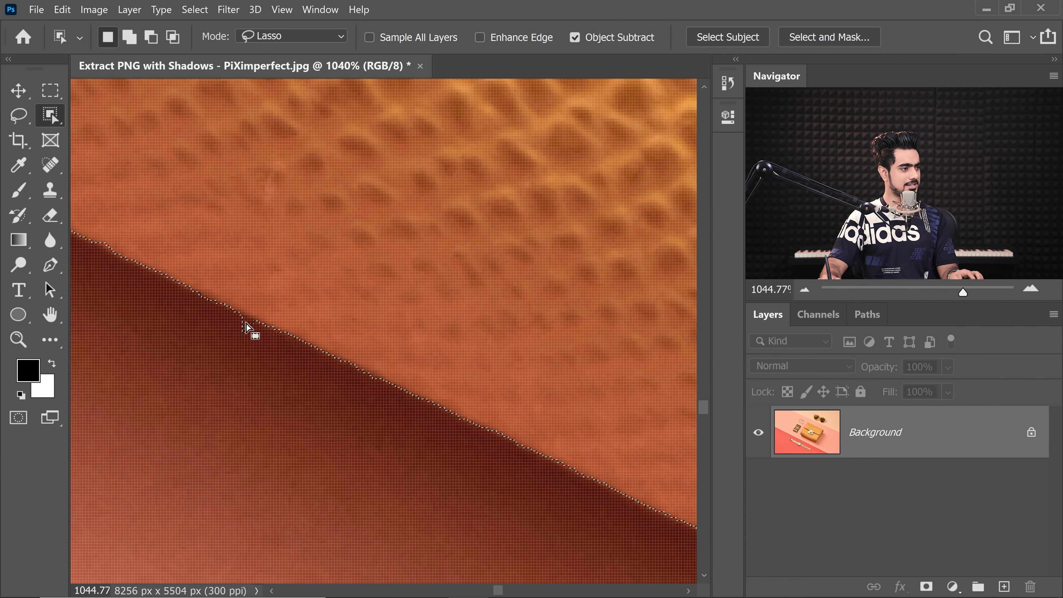
Trim the stray bump off the selection edge with the Lasso tool.
left_click(19, 116)
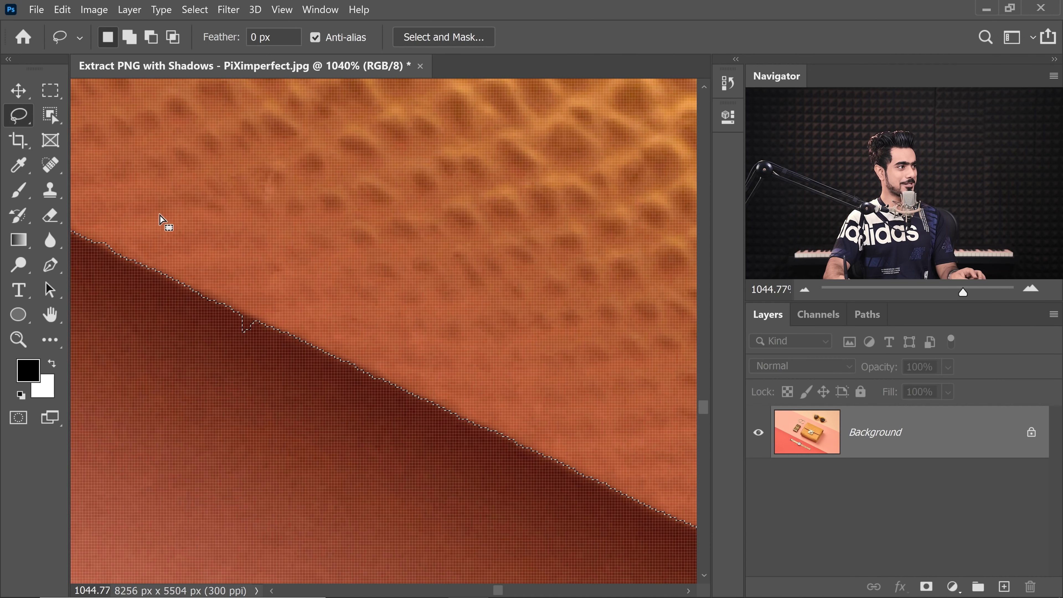
key("alt")
left_click_drag(218, 313, 237, 321)
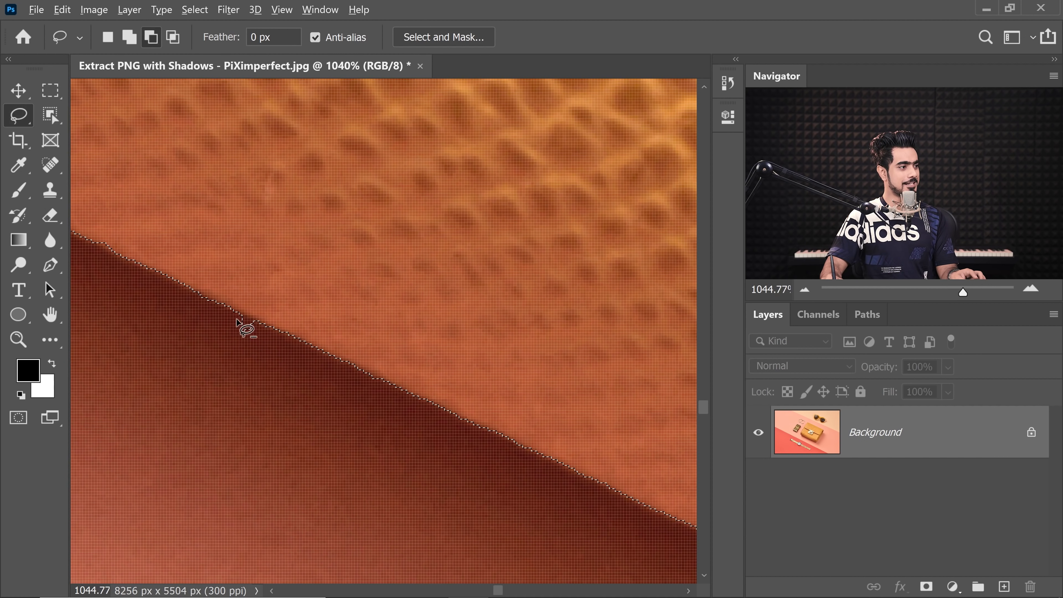
Add the missed rounded-corner edge back into the purse selection.
scroll(325, 332, "down", 5)
scroll(451, 368, "up", 4)
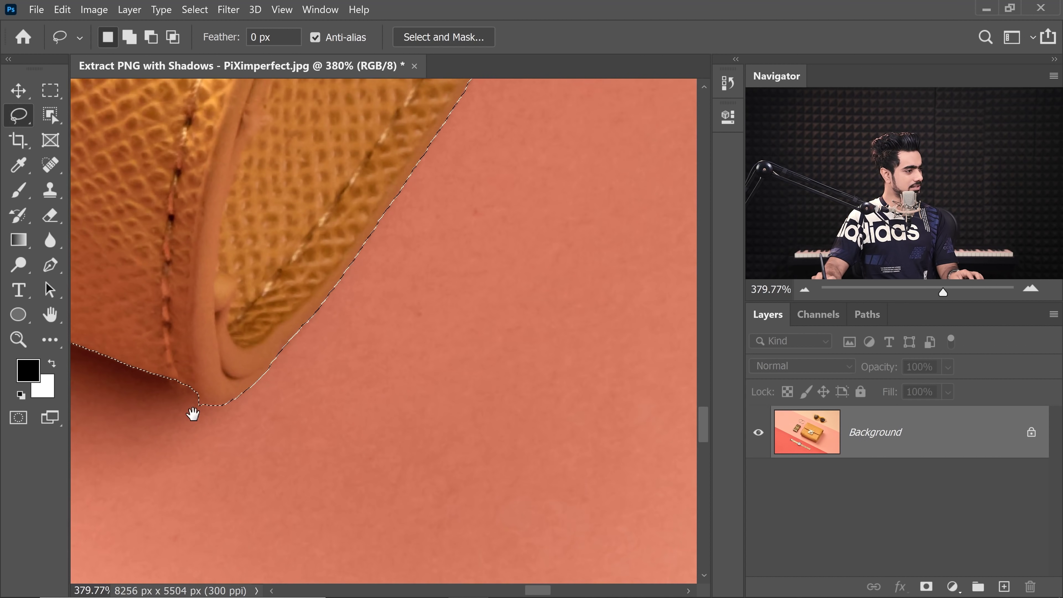
left_click_drag(193, 414, 323, 437)
scroll(323, 437, "up", 3)
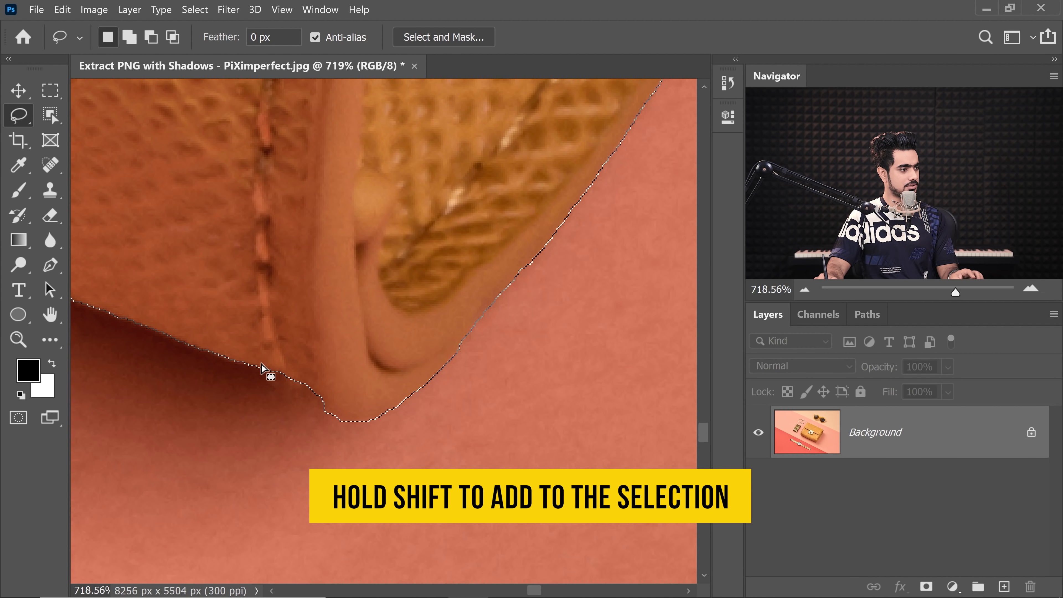
left_click(373, 374)
scroll(351, 264, "down", 3)
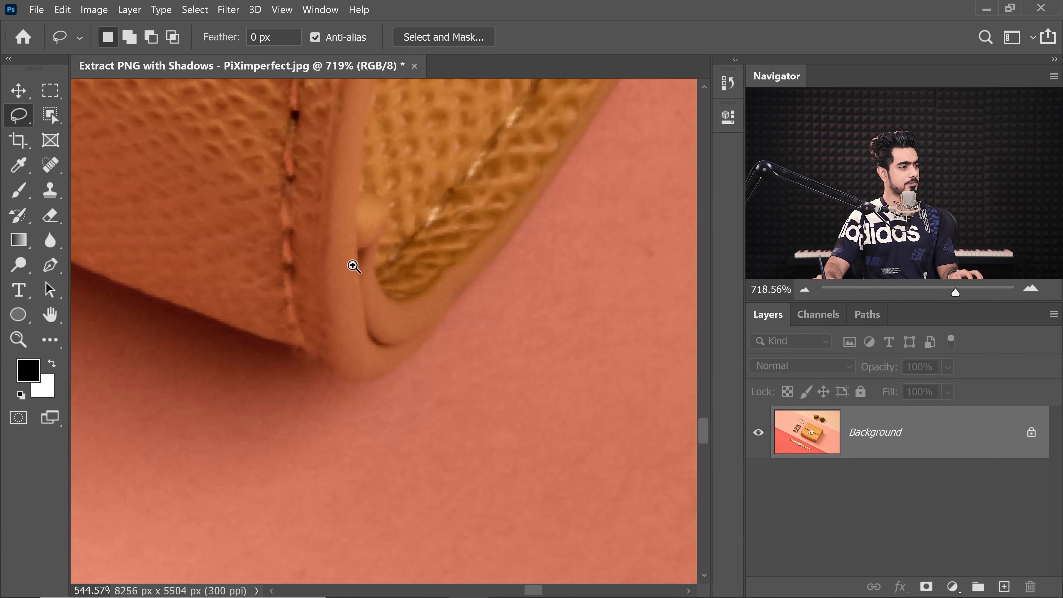
left_click_drag(367, 286, 434, 242)
scroll(422, 297, "down", 5)
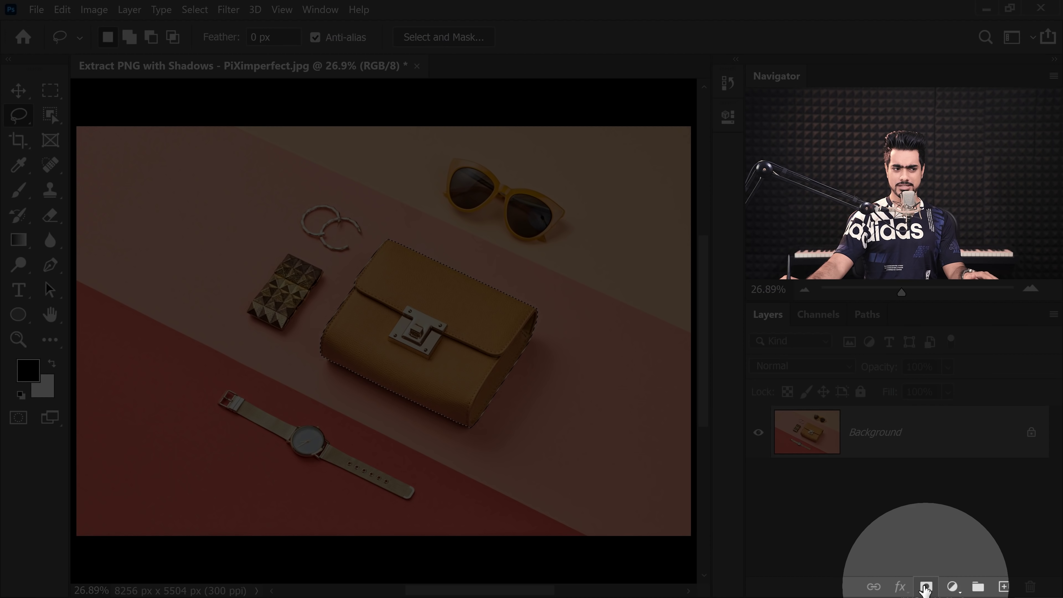
Mask the purse out of the photo and add a Solid Color fill layer.
left_click(927, 587)
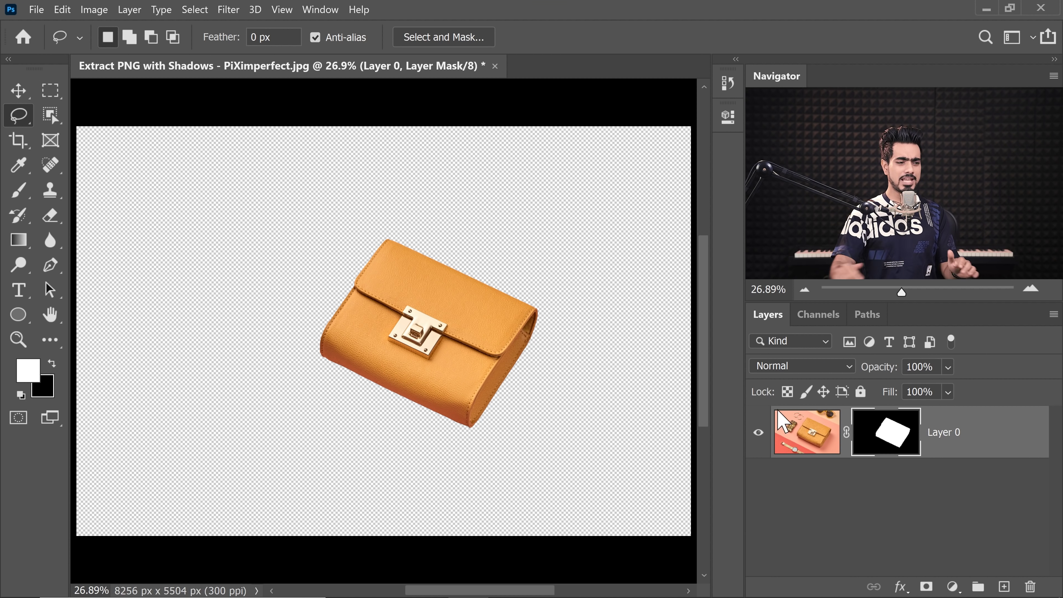
left_click(952, 588)
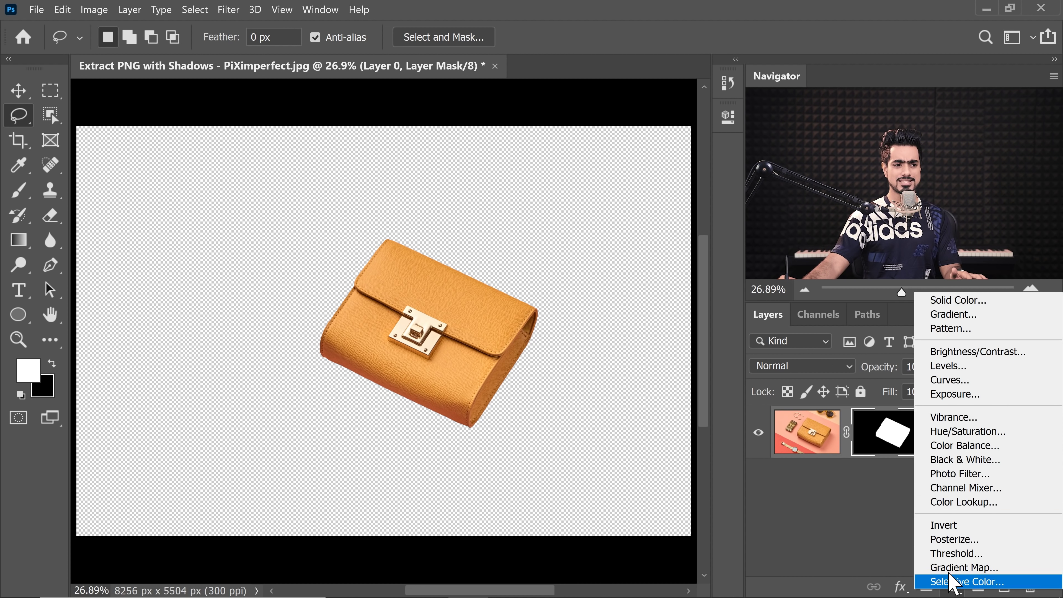
left_click(974, 301)
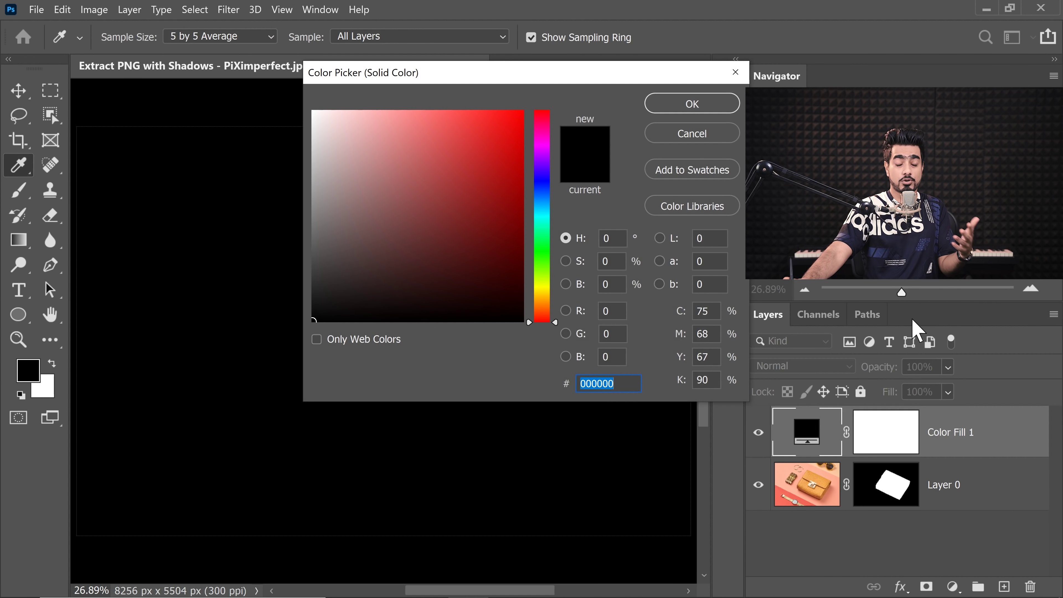
Make the fill light blue (80c9e7) and place it beneath the purse layer.
left_click(406, 164)
left_click_drag(424, 179, 473, 197)
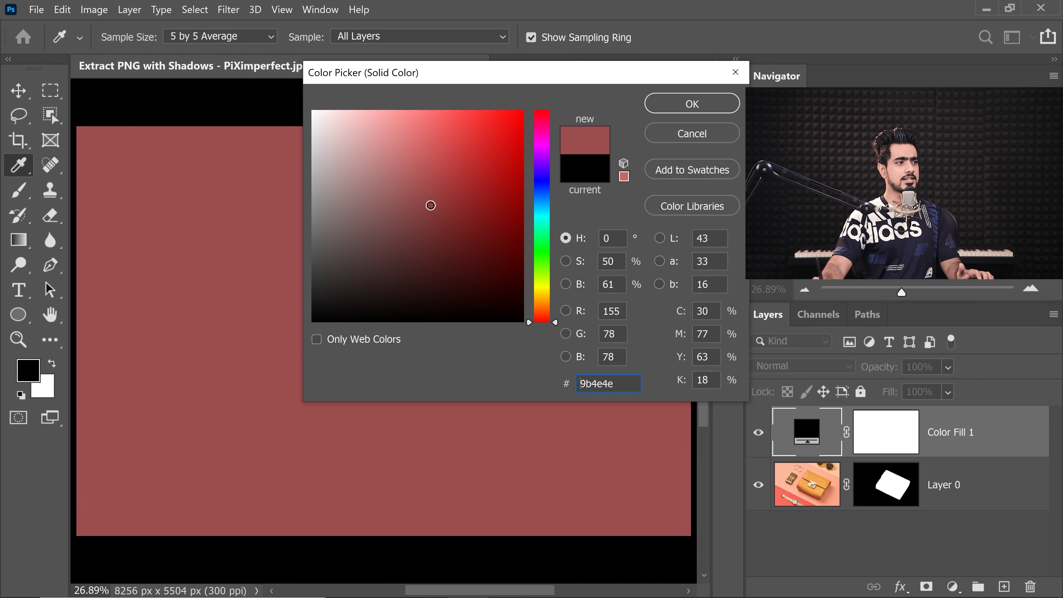
left_click_drag(537, 223, 537, 206)
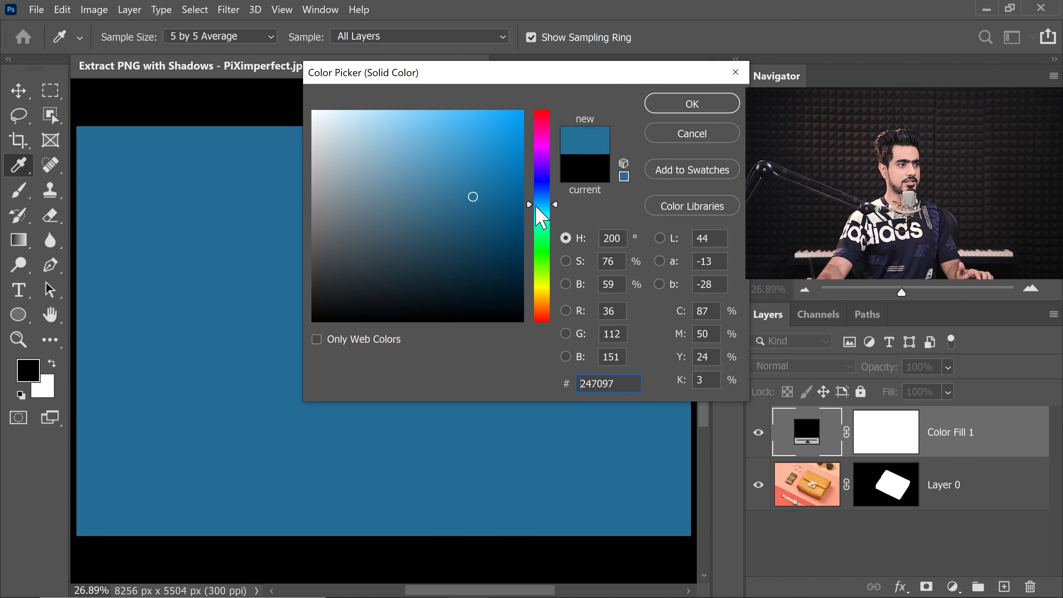
left_click_drag(486, 175, 505, 135)
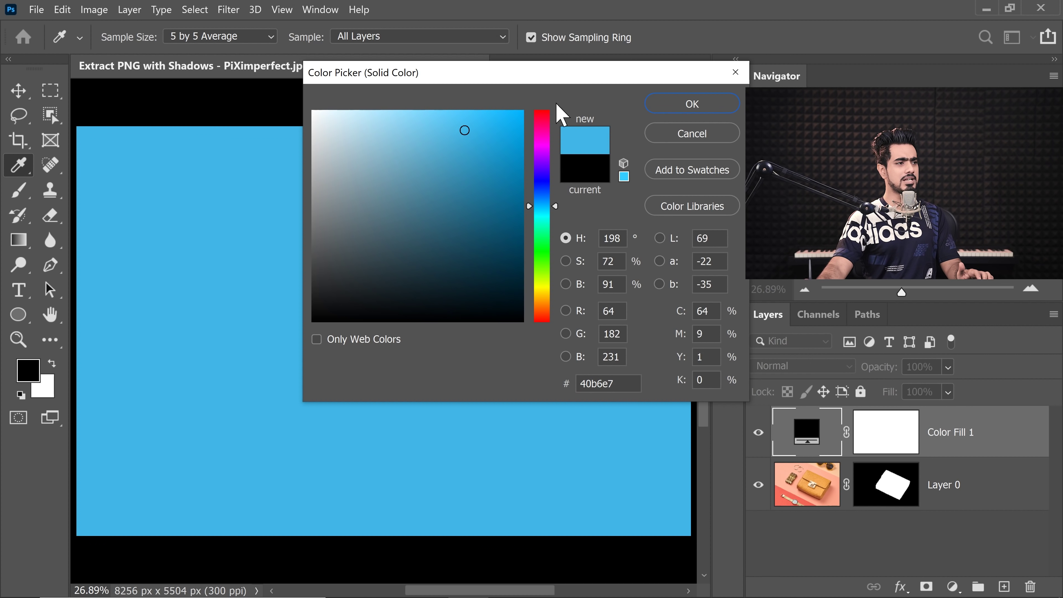
left_click_drag(401, 123, 407, 130)
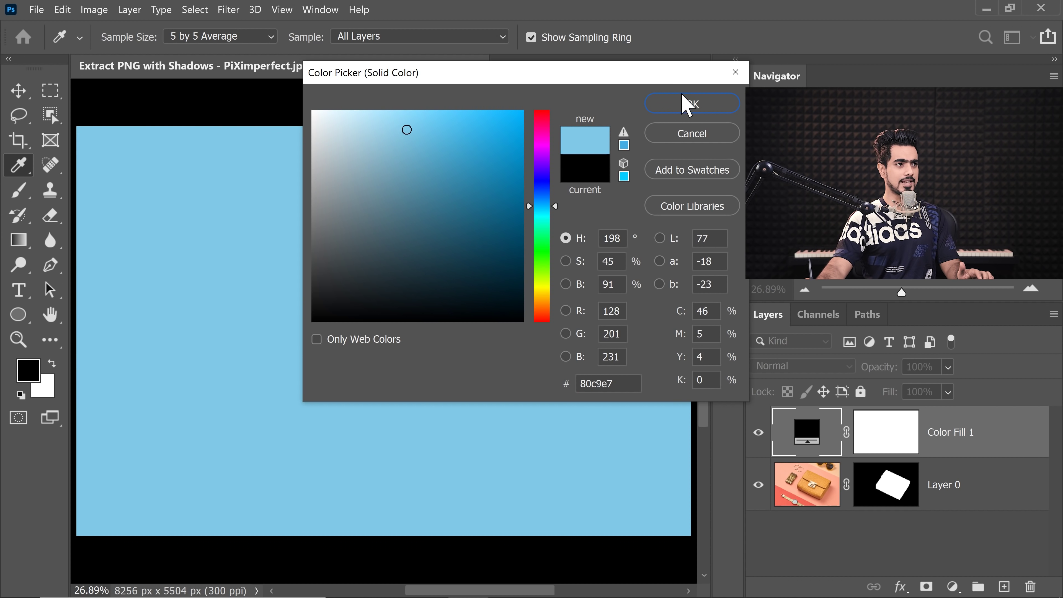
left_click(687, 105)
left_click_drag(973, 434, 961, 549)
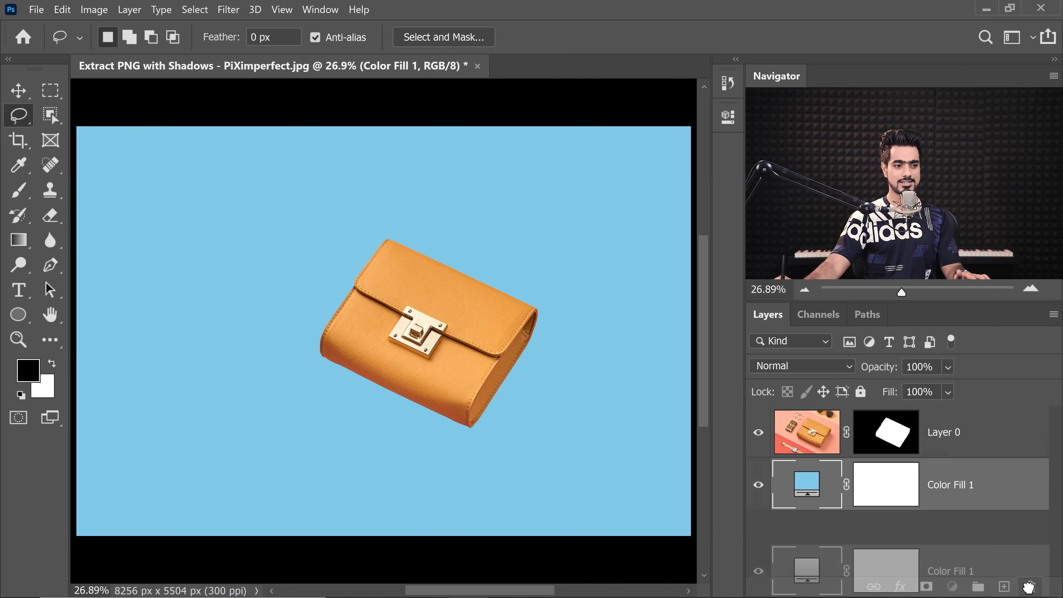
left_click_drag(1030, 588, 1028, 587)
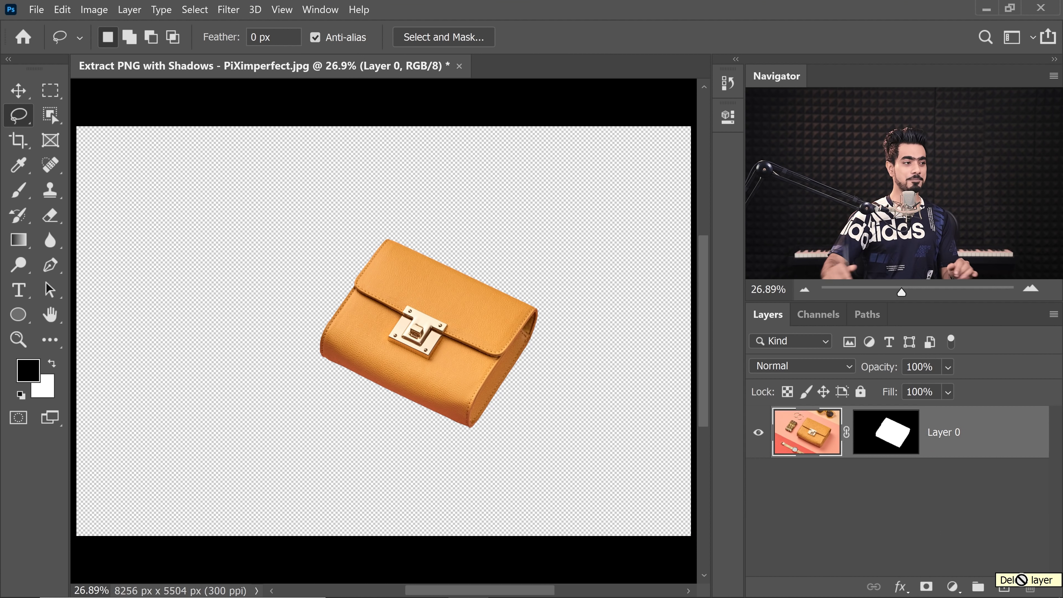
scroll(375, 377, "up", 5)
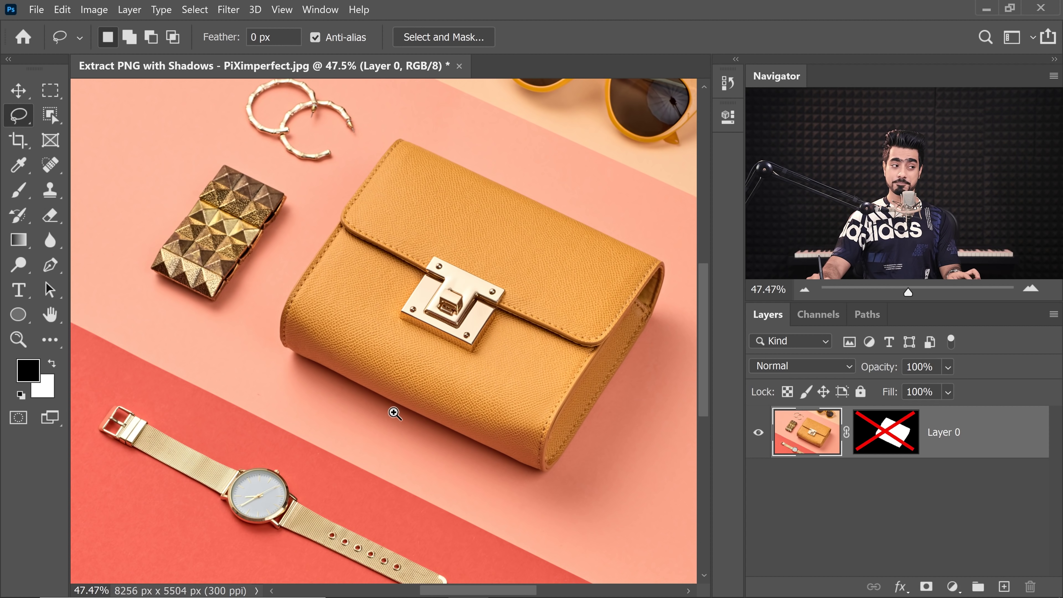
scroll(392, 413, "up", 5)
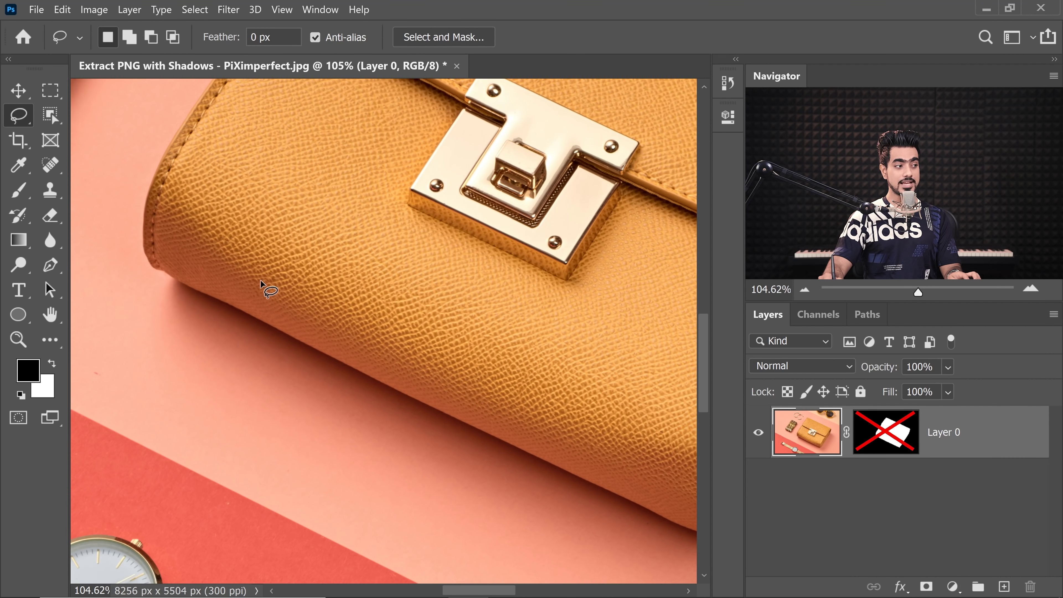
scroll(230, 293, "up", 2)
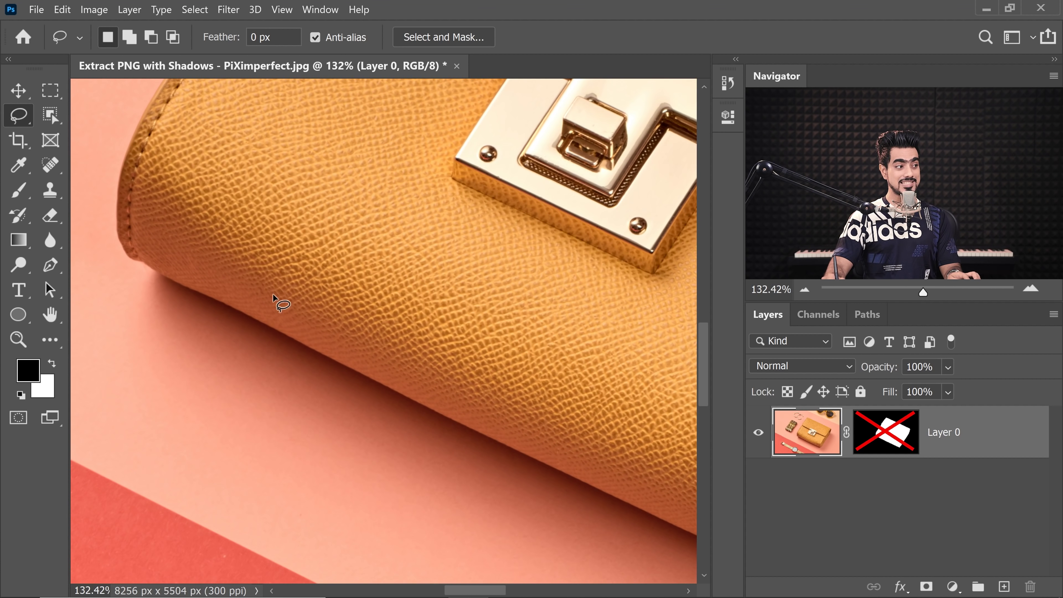
left_click_drag(572, 419, 442, 385)
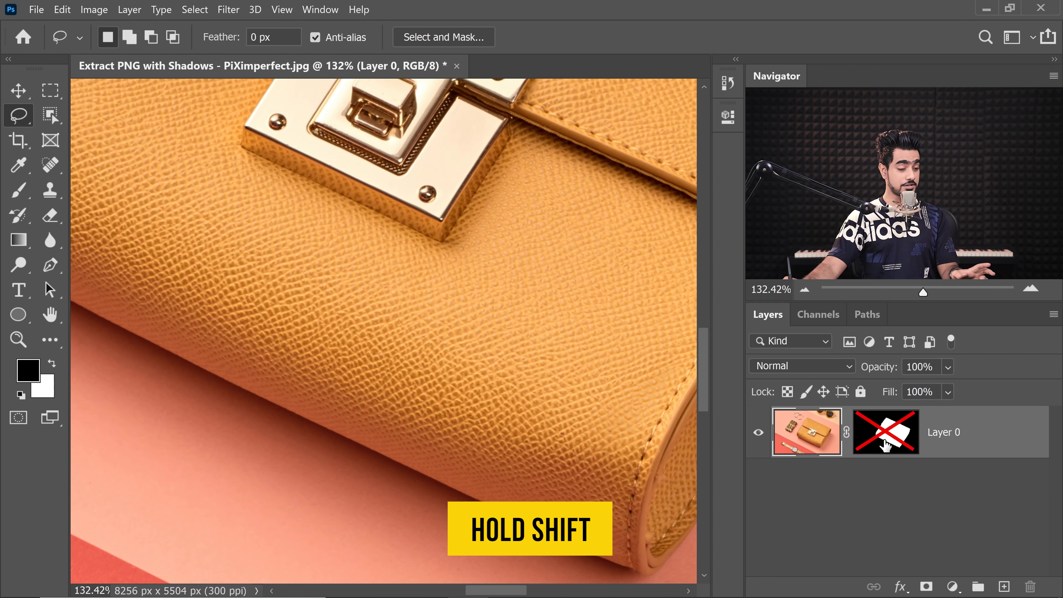
Re-enable the mask and add a Hue/Saturation layer targeting Reds with Hue +180, Saturation +100.
left_click(886, 436, "shift")
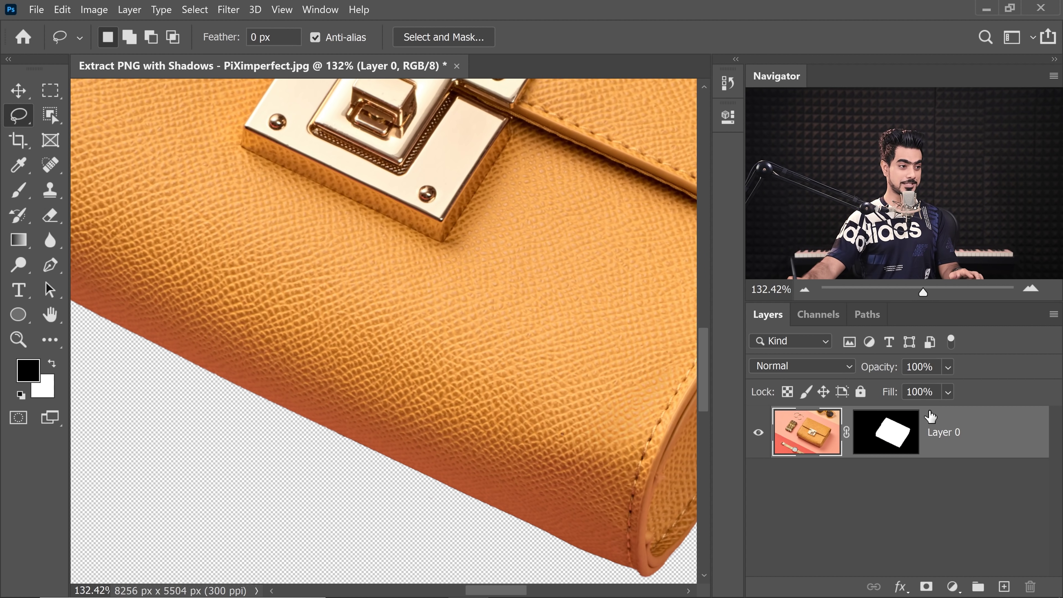
left_click(953, 587)
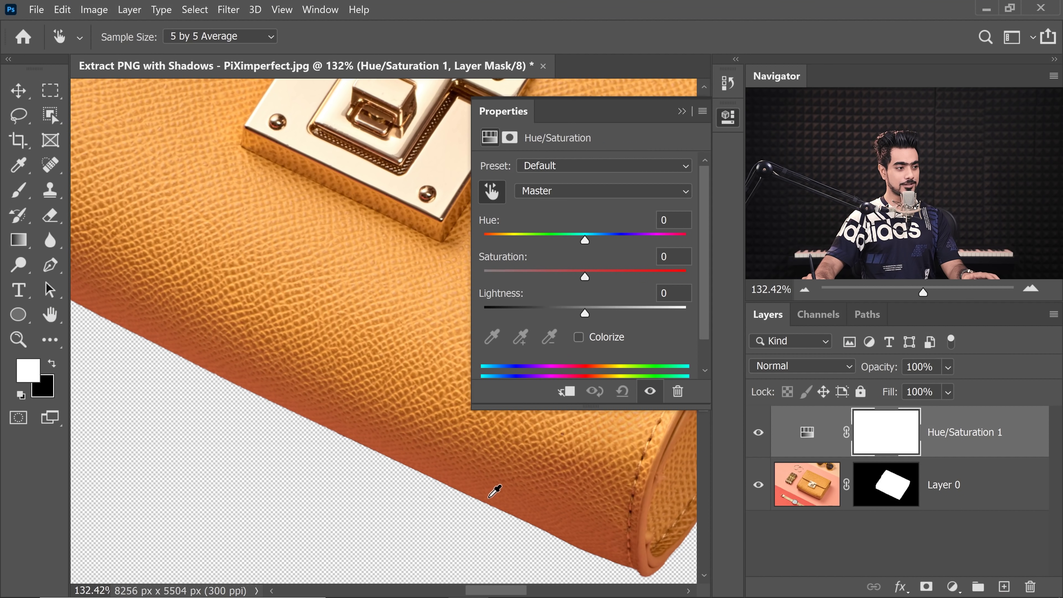
left_click(488, 498)
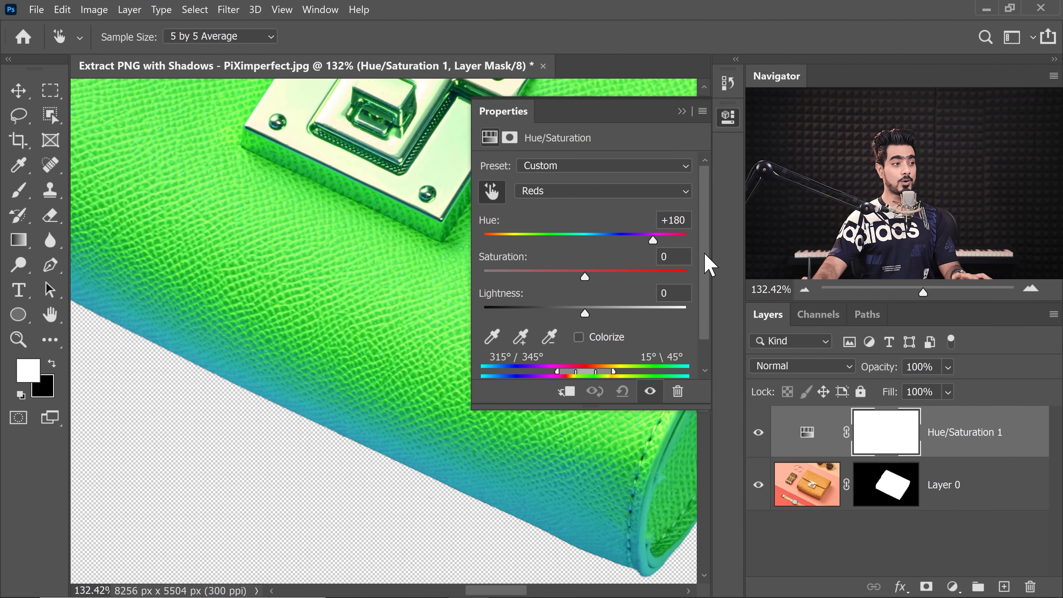
left_click_drag(585, 278, 704, 289)
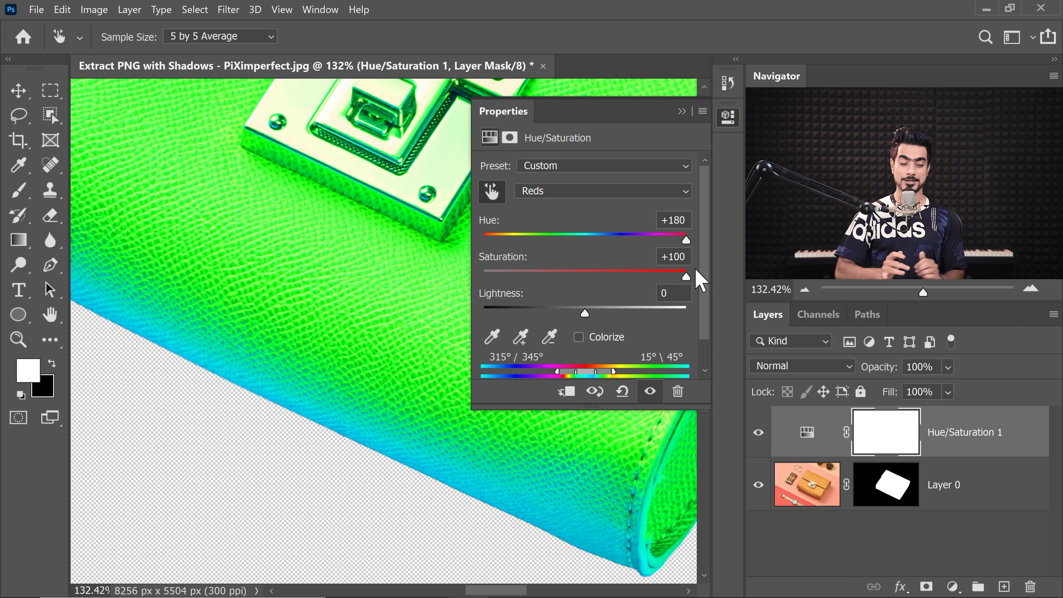
Resize the Properties panel to lengthen its sliders and uncover the bag.
left_click_drag(472, 234, 150, 176)
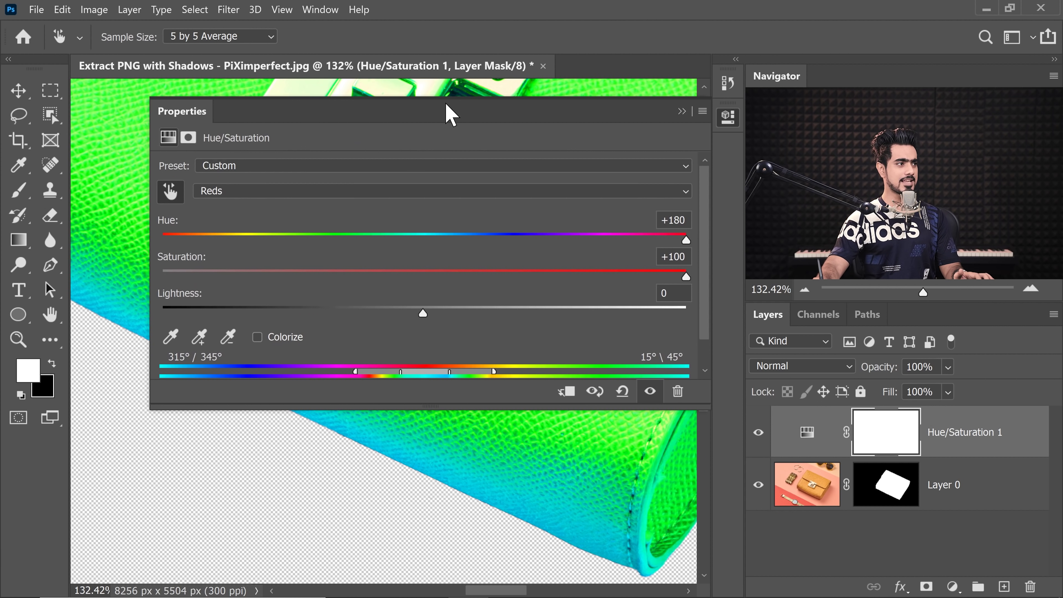
left_click_drag(450, 113, 450, 87)
left_click_drag(430, 377, 426, 295)
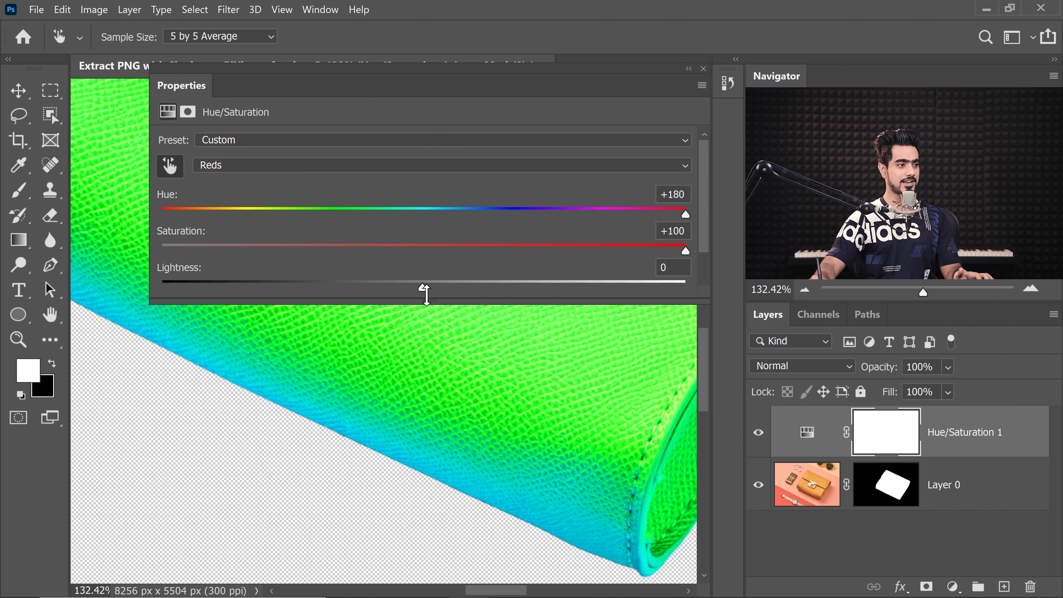
scroll(705, 199, "down", 3)
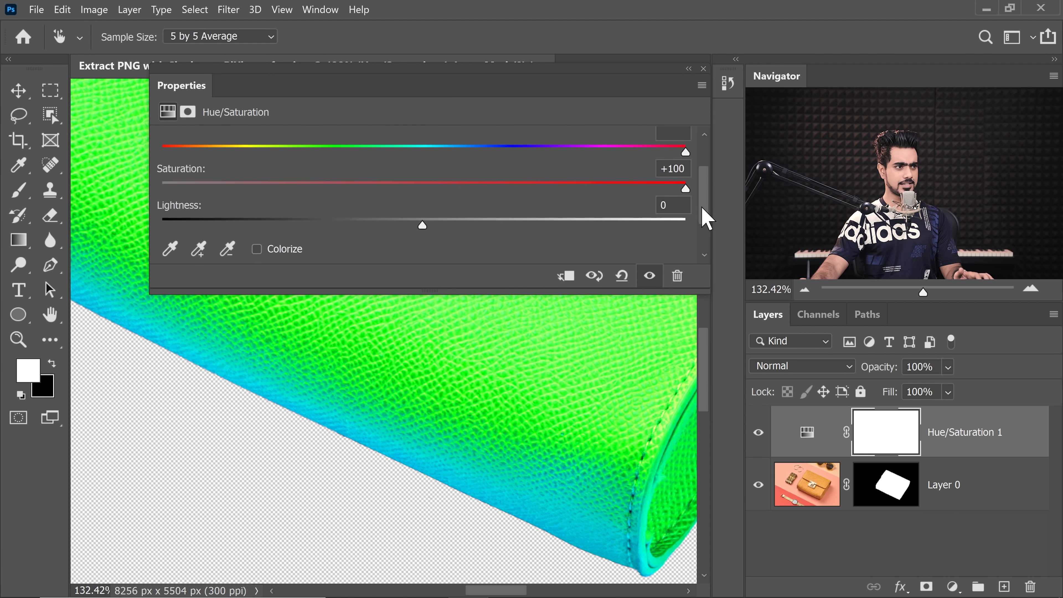
scroll(708, 218, "down", 2)
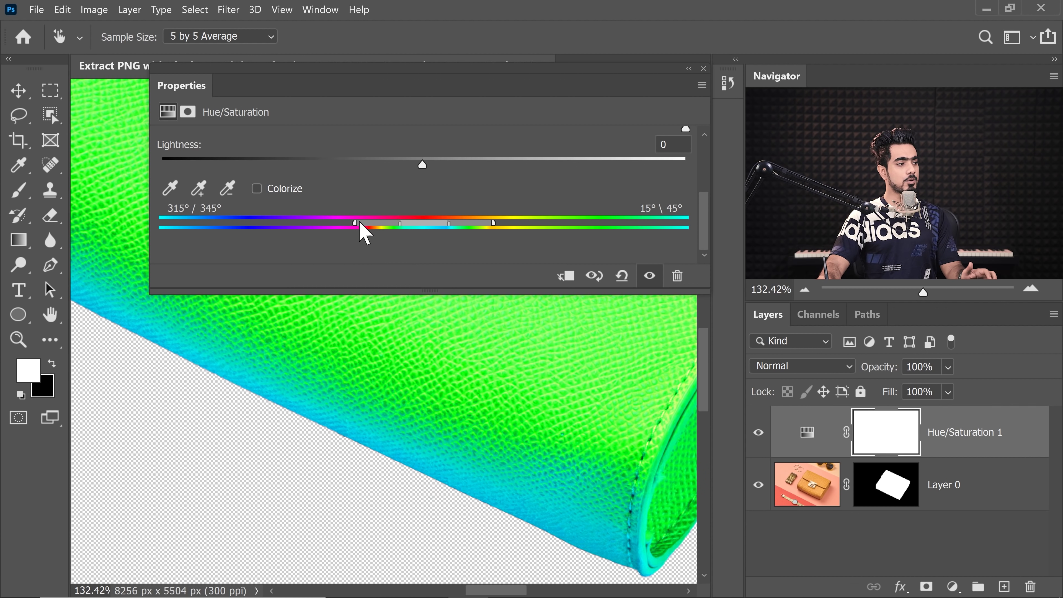
Narrow the Reds range to 7°/9°–26°\28°, previewing by lowering and restoring Hue +180.
left_click_drag(360, 228, 411, 238)
left_click_drag(495, 226, 451, 233)
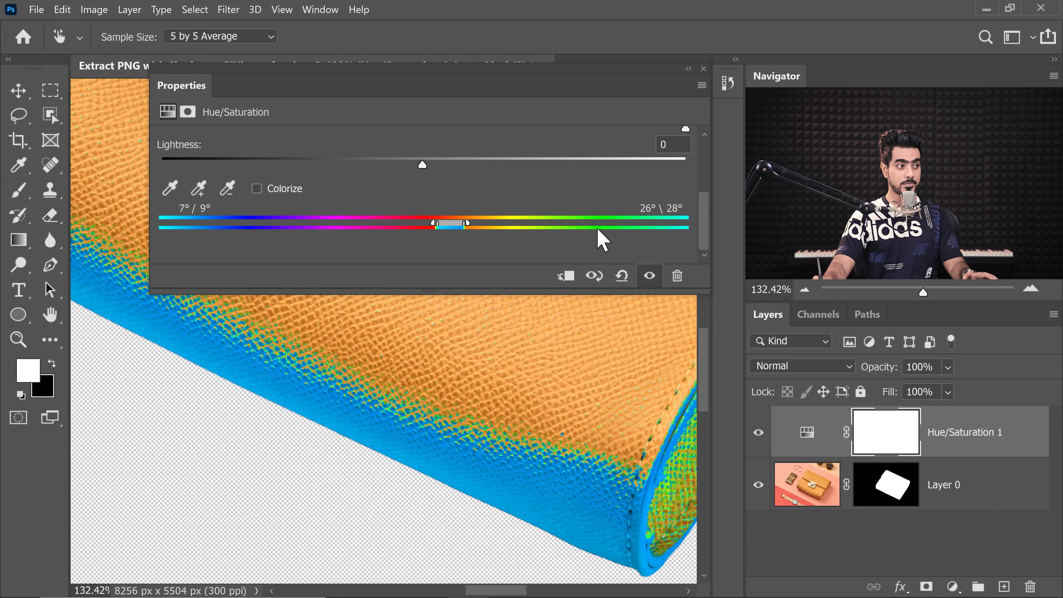
left_click_drag(703, 234, 702, 209)
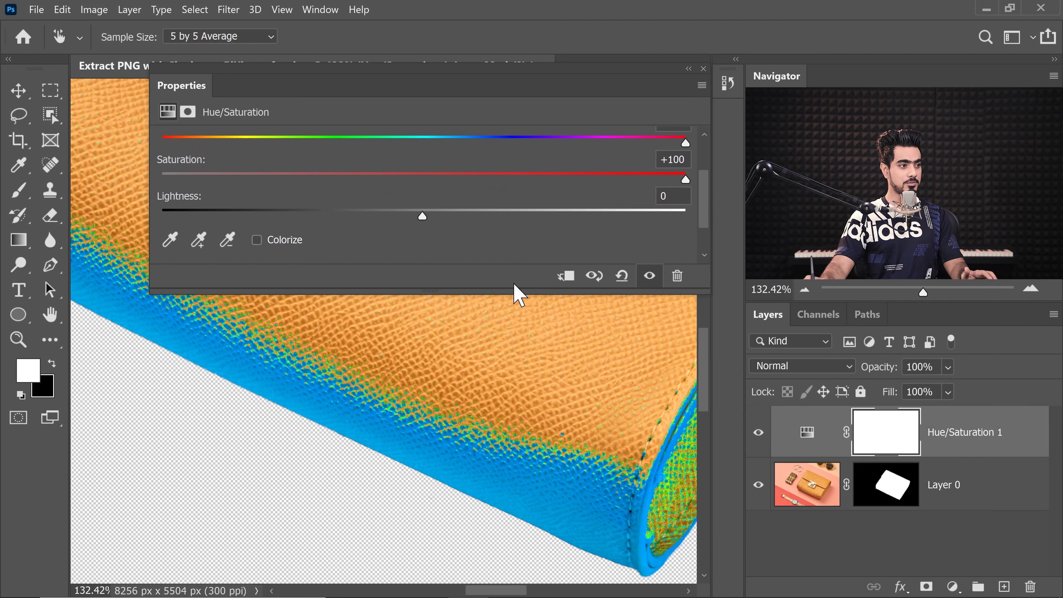
left_click_drag(508, 291, 501, 324)
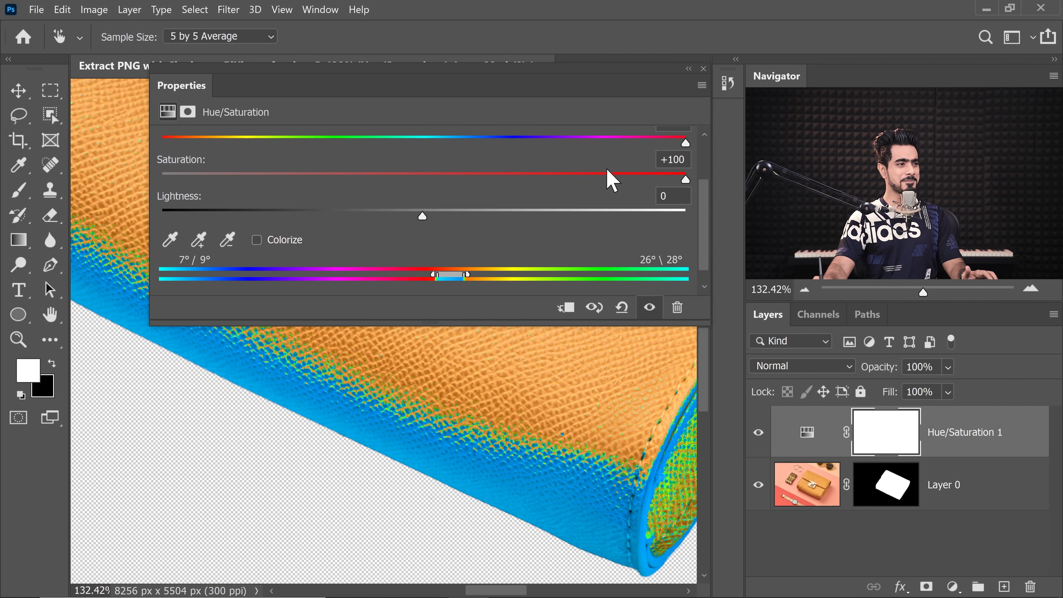
left_click_drag(654, 140, 502, 146)
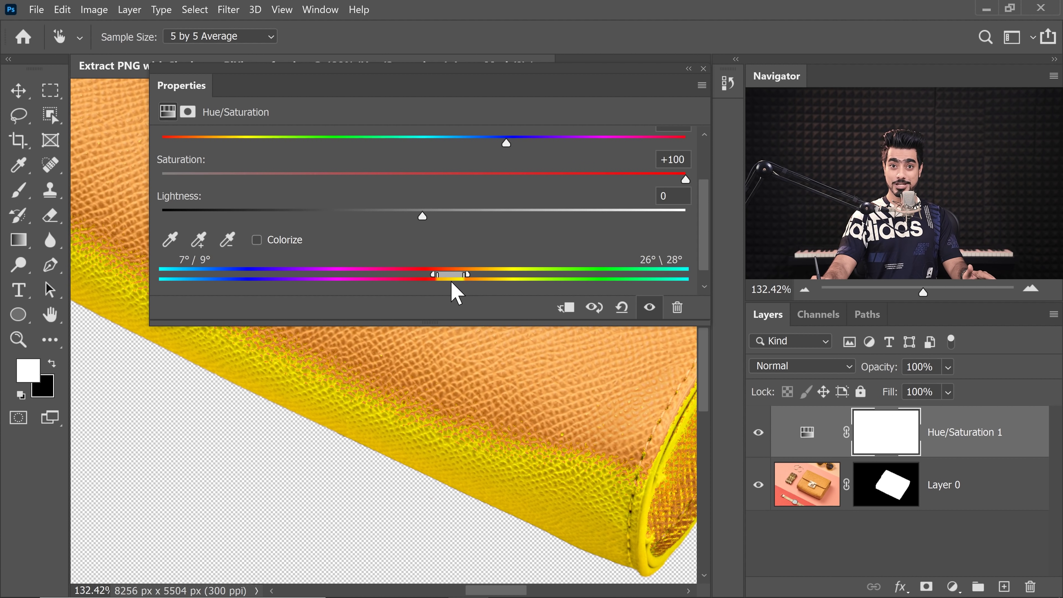
left_click_drag(505, 147, 697, 147)
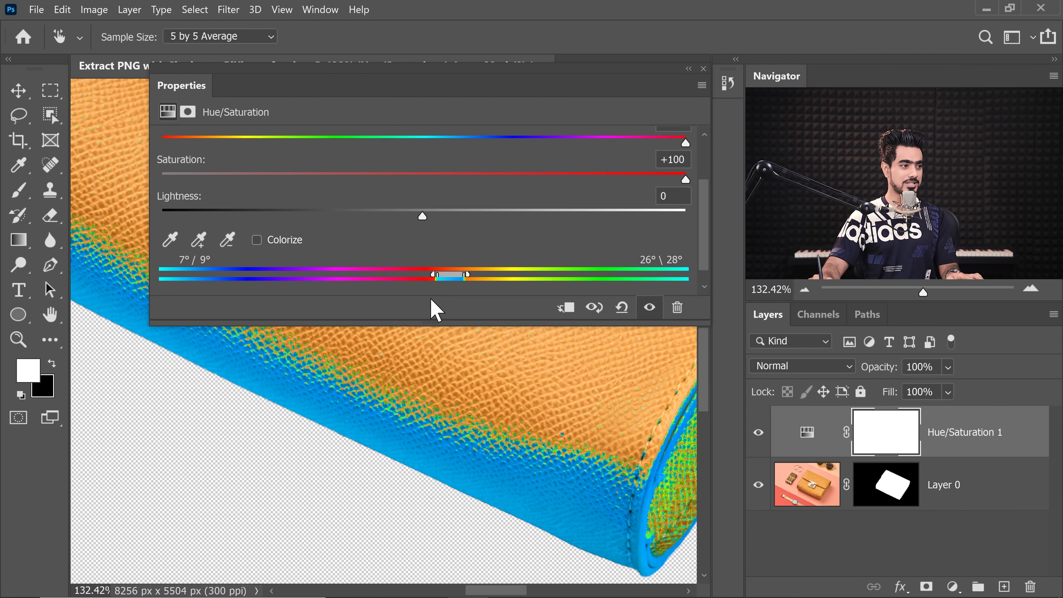
Move the Reds range handles to 328°/348°–17°\30° while checking the bag's darker edges.
left_click_drag(439, 280, 405, 277)
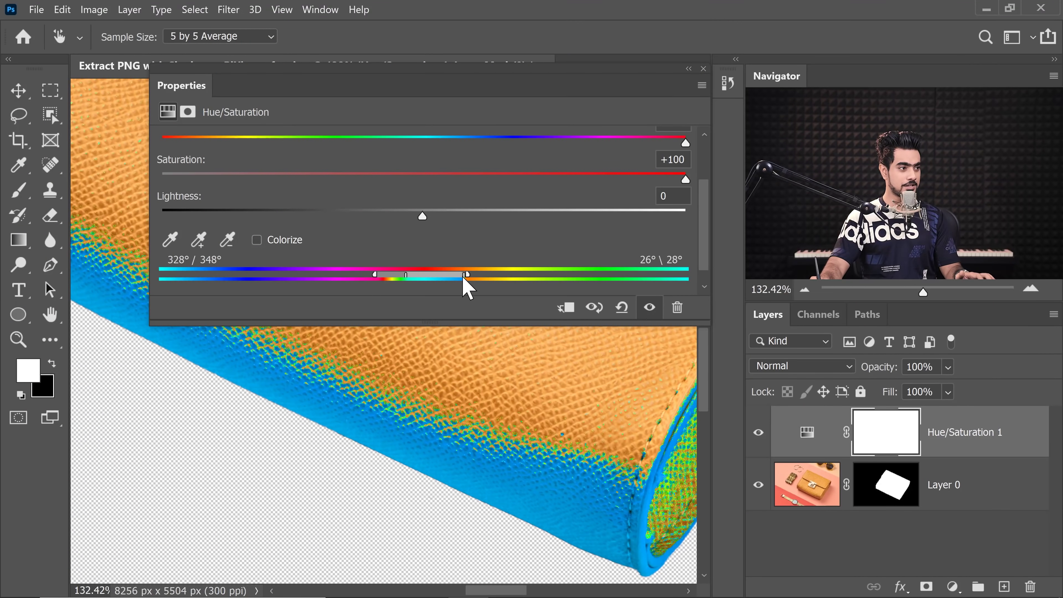
left_click_drag(465, 283, 467, 289)
scroll(380, 372, "down", 3)
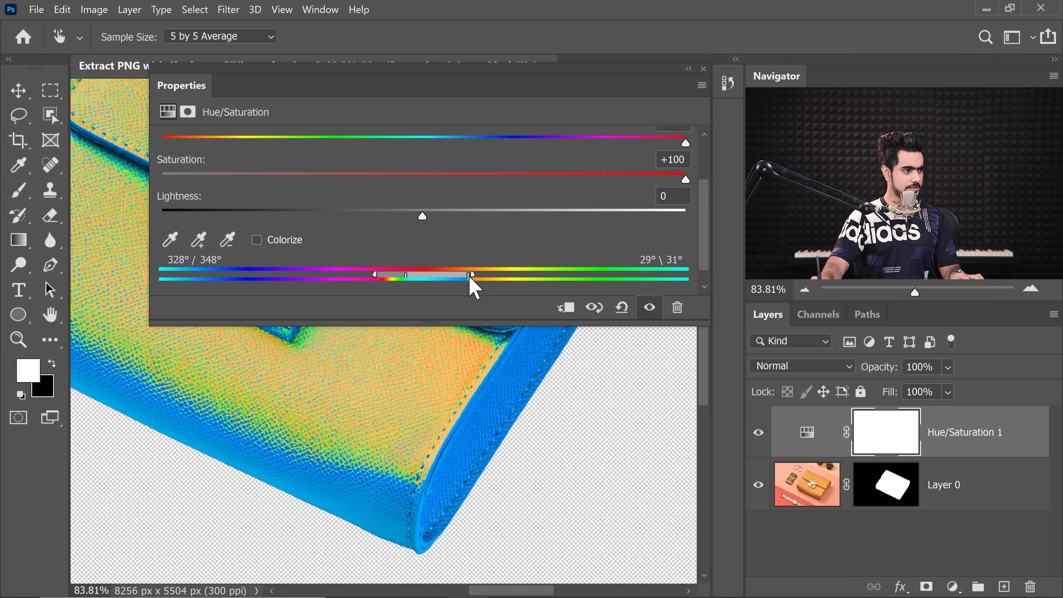
left_click_drag(471, 280, 468, 278)
scroll(261, 404, "up", 2)
left_click_drag(262, 403, 356, 435)
scroll(386, 437, "up", 4)
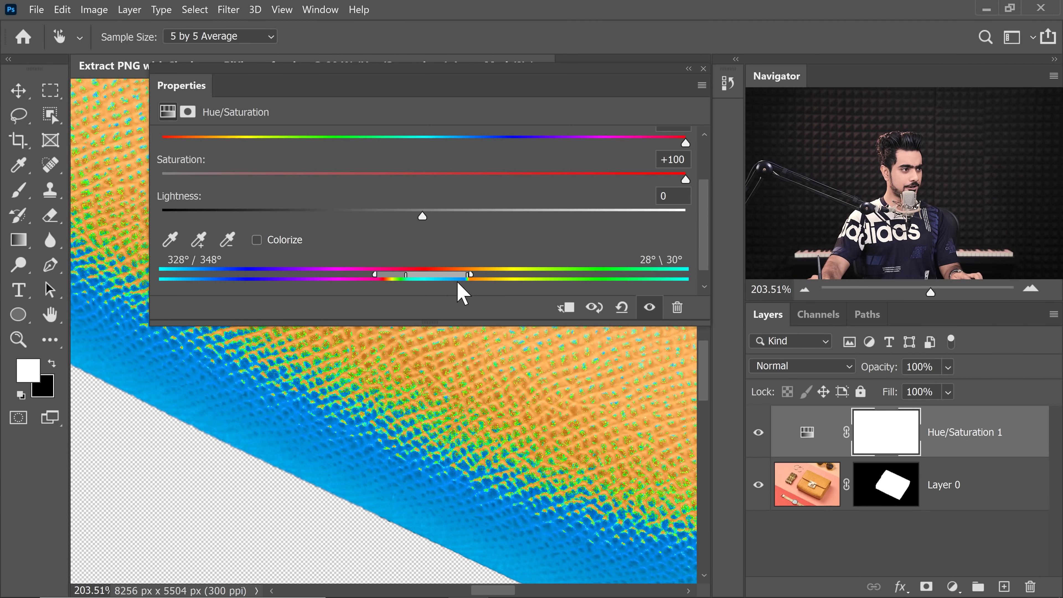
left_click_drag(471, 288, 456, 290)
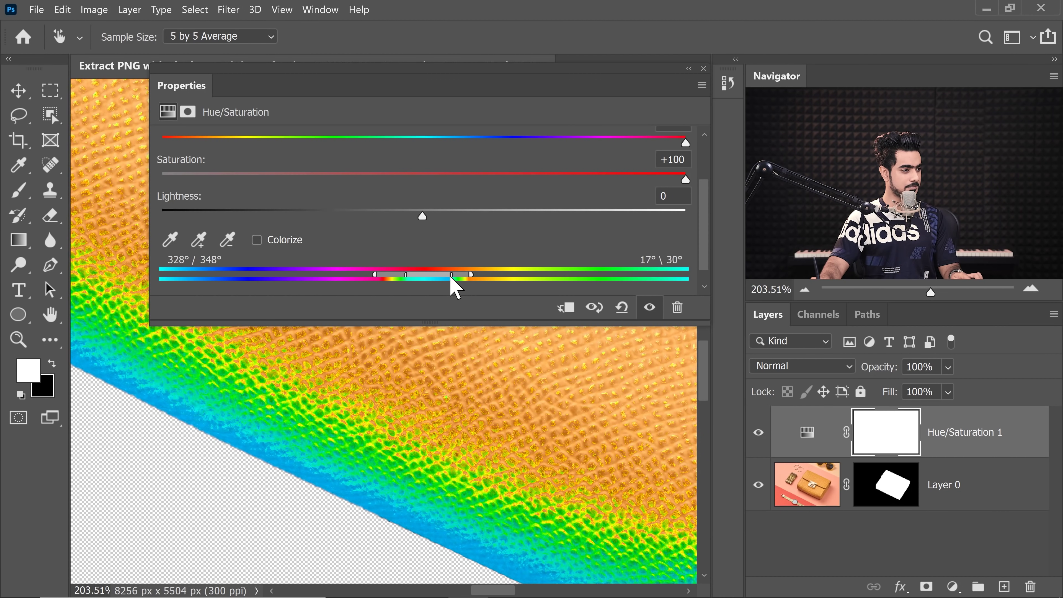
scroll(363, 372, "down", 5)
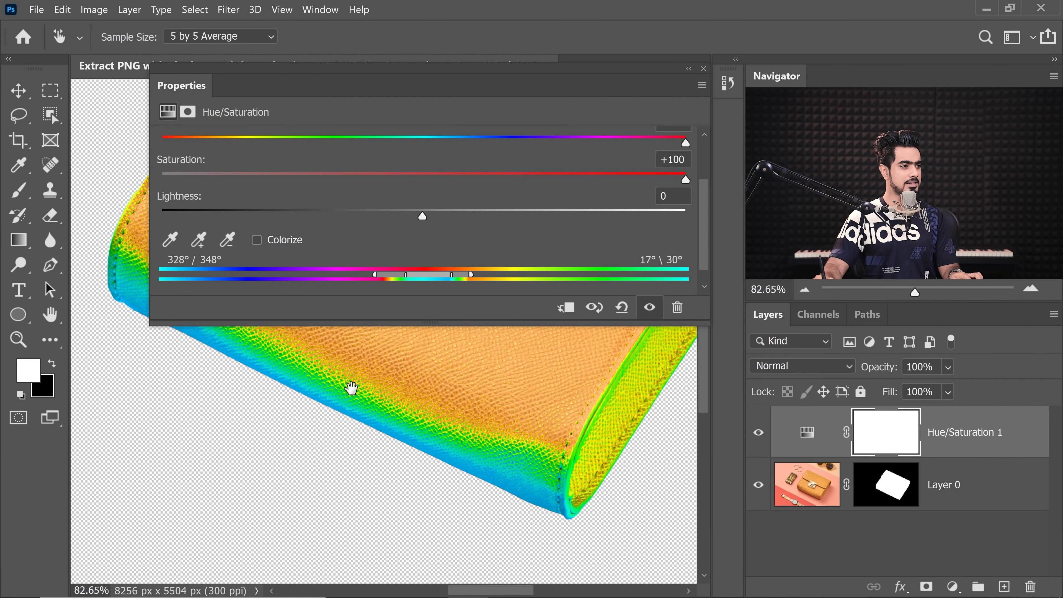
left_click_drag(351, 388, 274, 438)
Reset the Reds Hue and Saturation values back to 0.
left_click(420, 180)
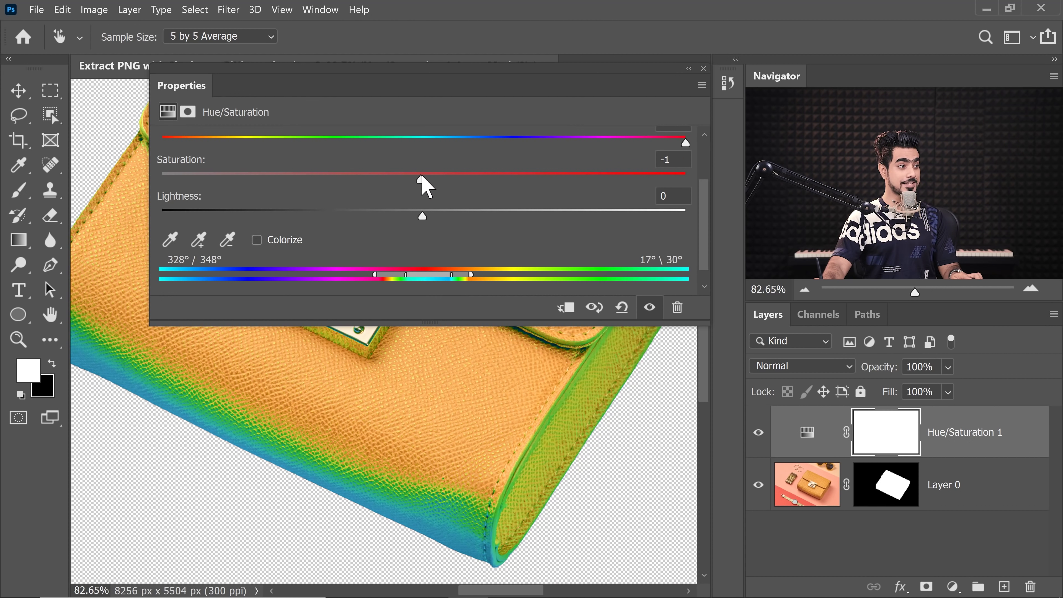
left_click(428, 142)
scroll(691, 190, "up", 3)
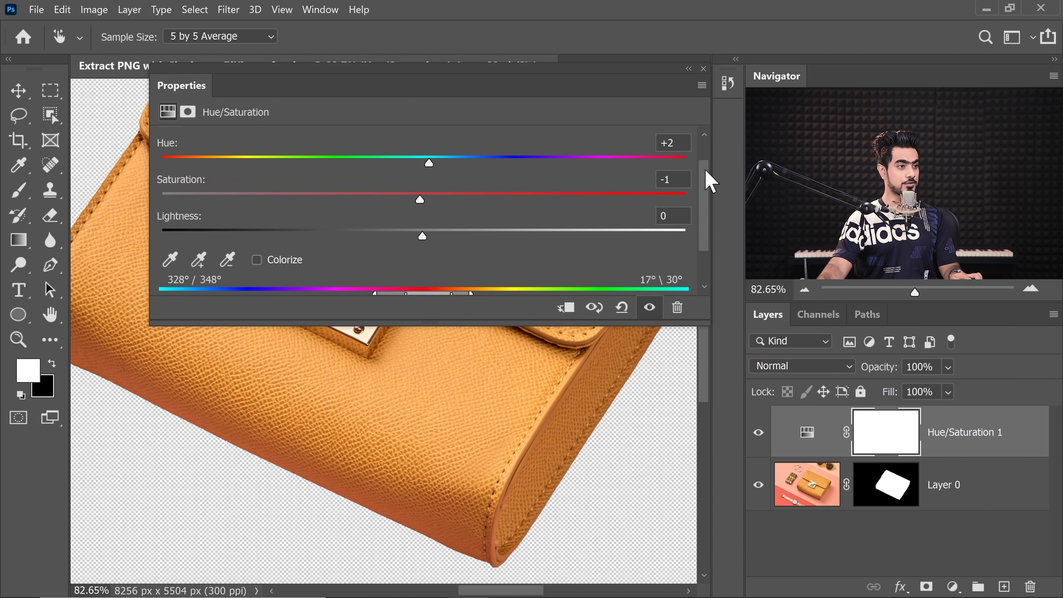
double_click(670, 179)
type("0")
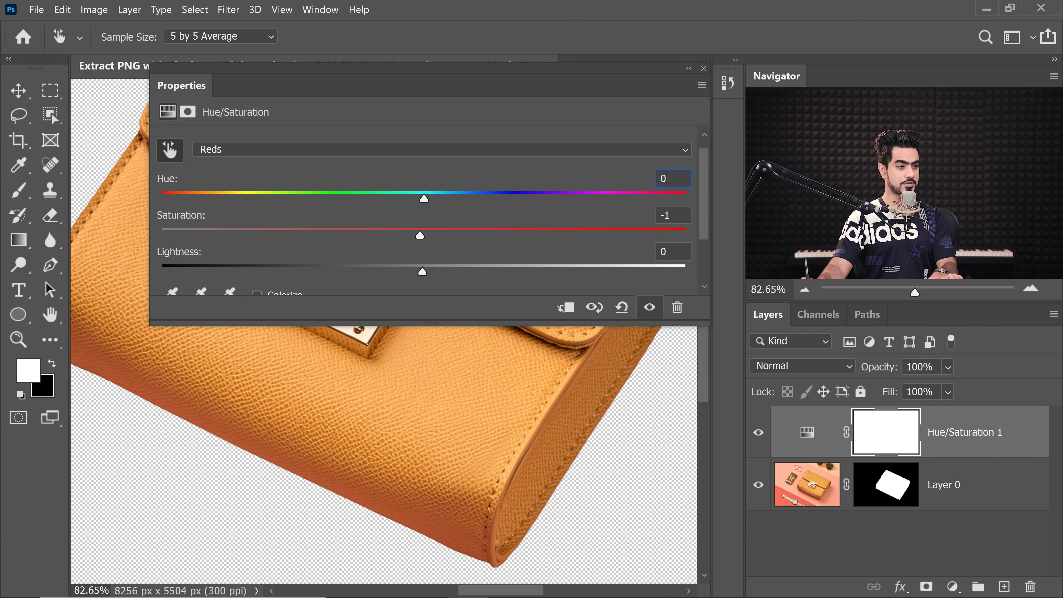
type("0")
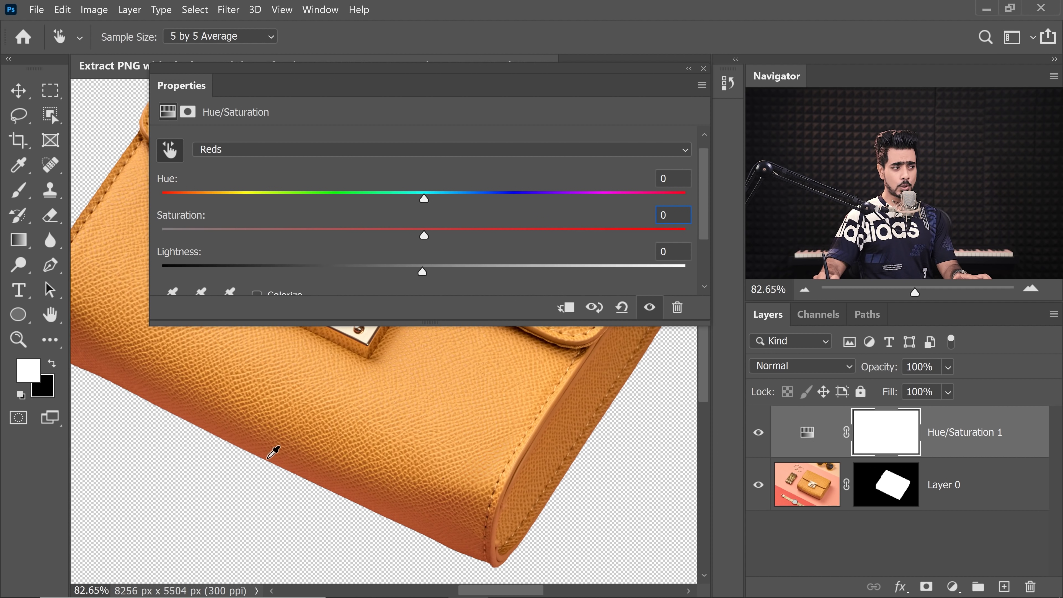
Set Reds Lightness -45, Hue +6 and Saturation +20, then close the Properties panel.
left_click_drag(420, 275, 317, 278)
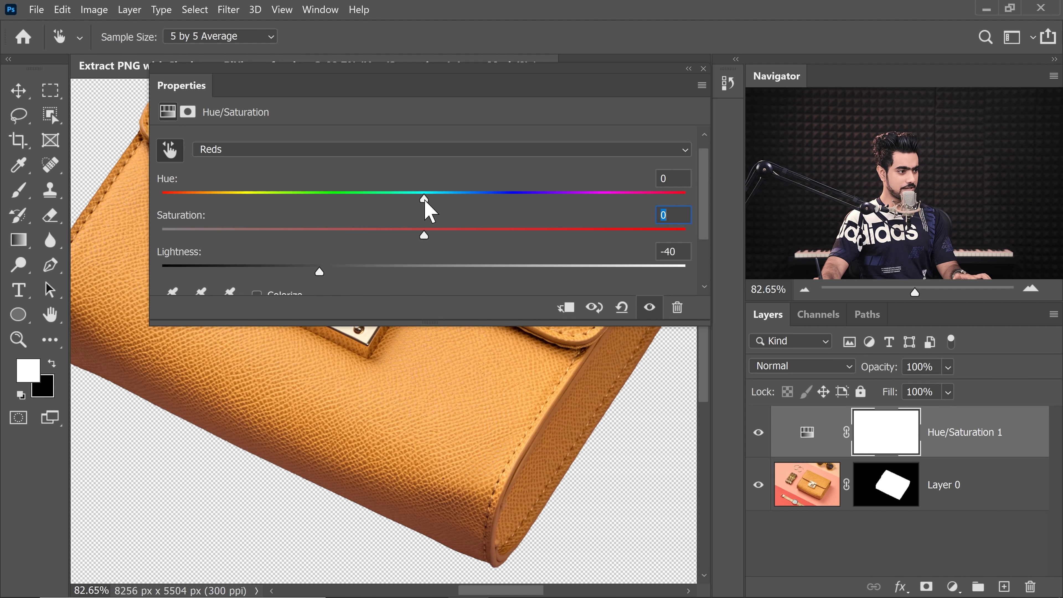
left_click_drag(419, 200, 420, 243)
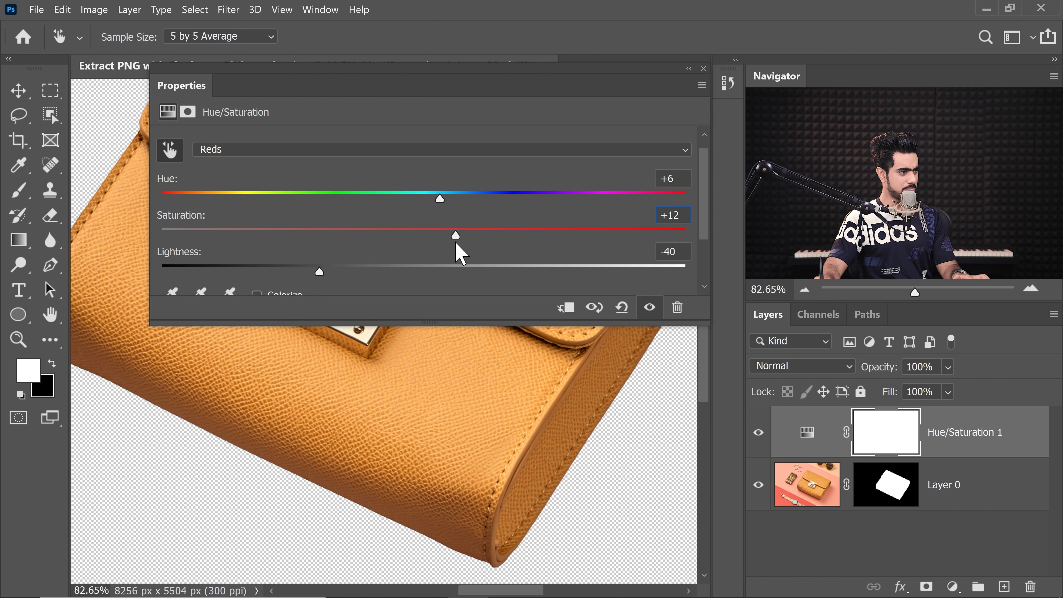
left_click(308, 273)
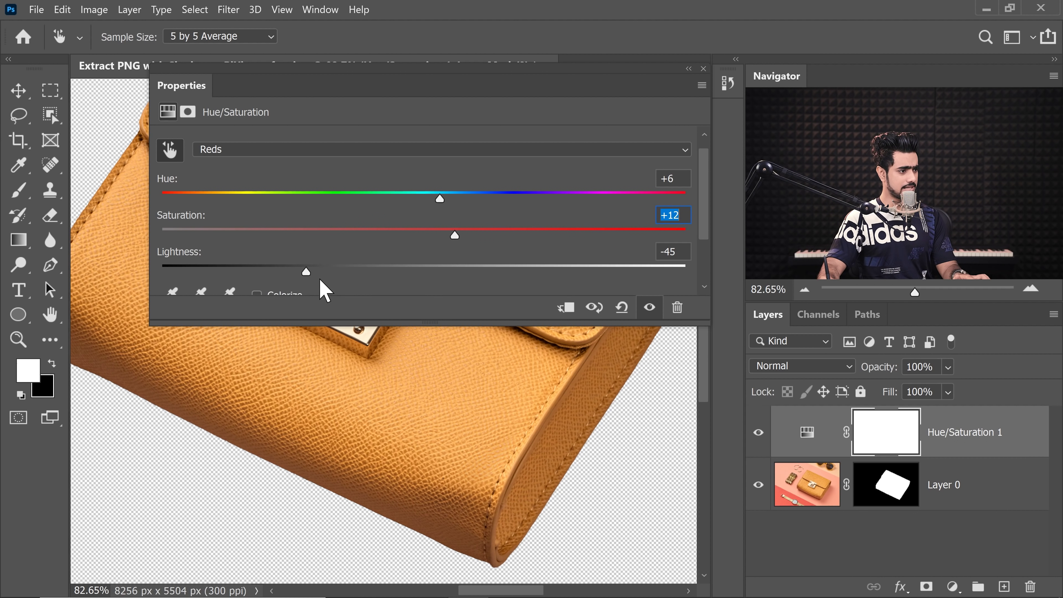
key("Up")
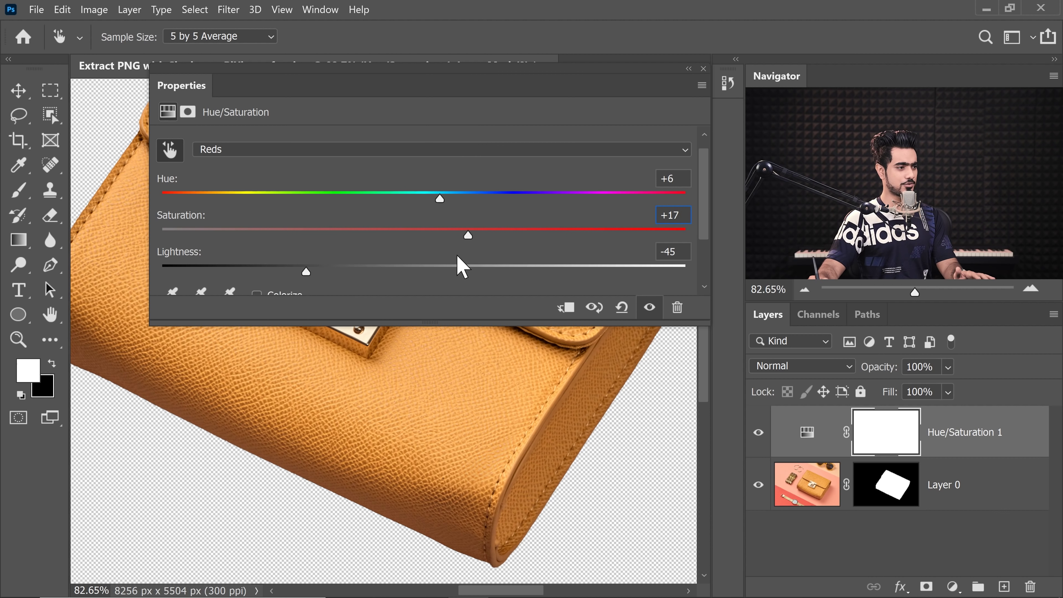
key("Down")
key("Up")
key("Up")
key("Up")
key("Up")
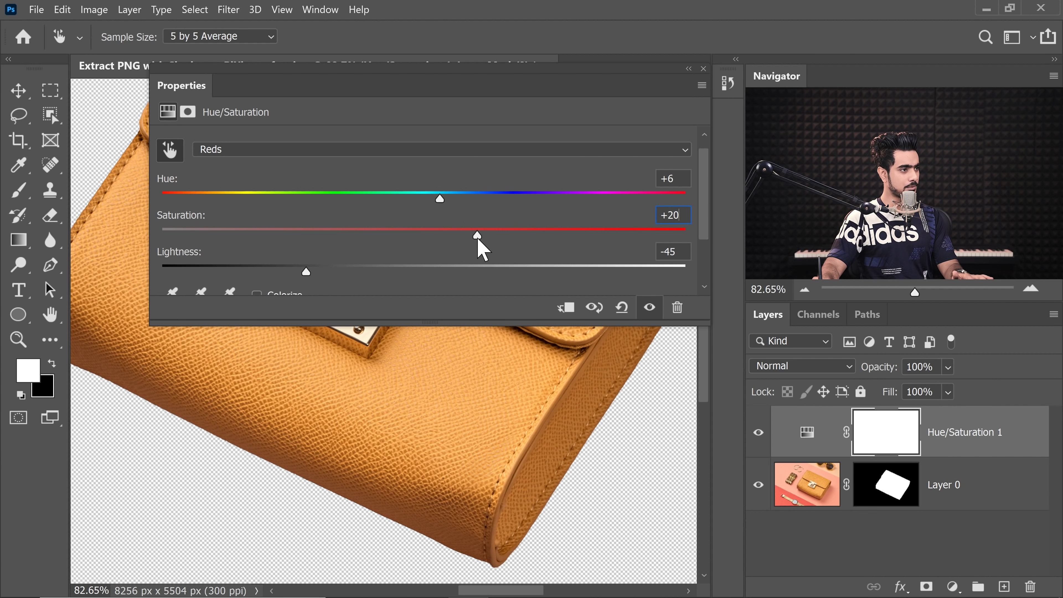
left_click(704, 69)
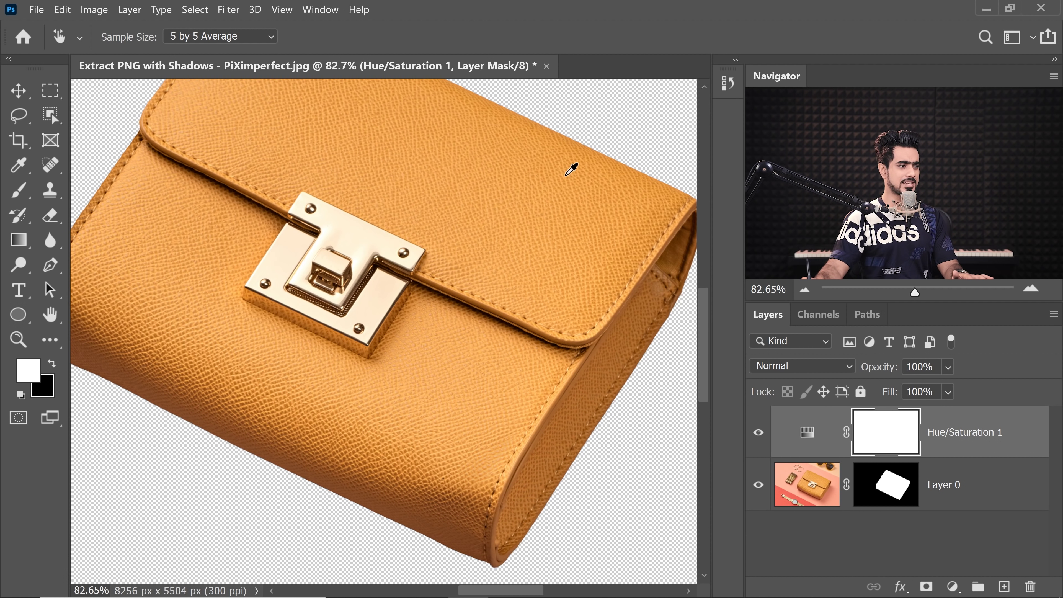
Toggle the Hue/Saturation 1 layer off and on to compare the purse.
scroll(456, 321, "down", 3)
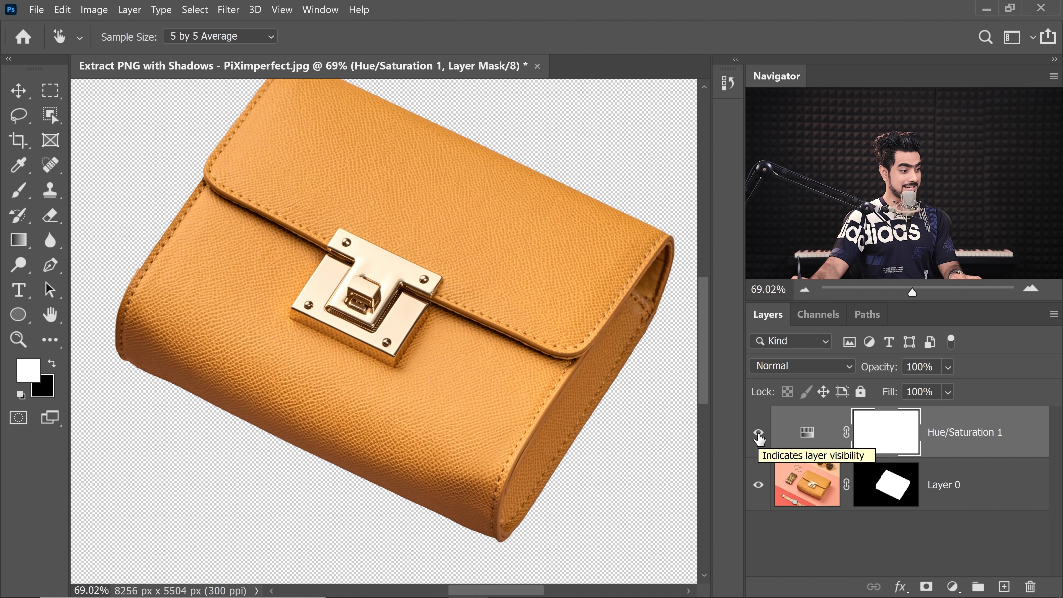
left_click(759, 436)
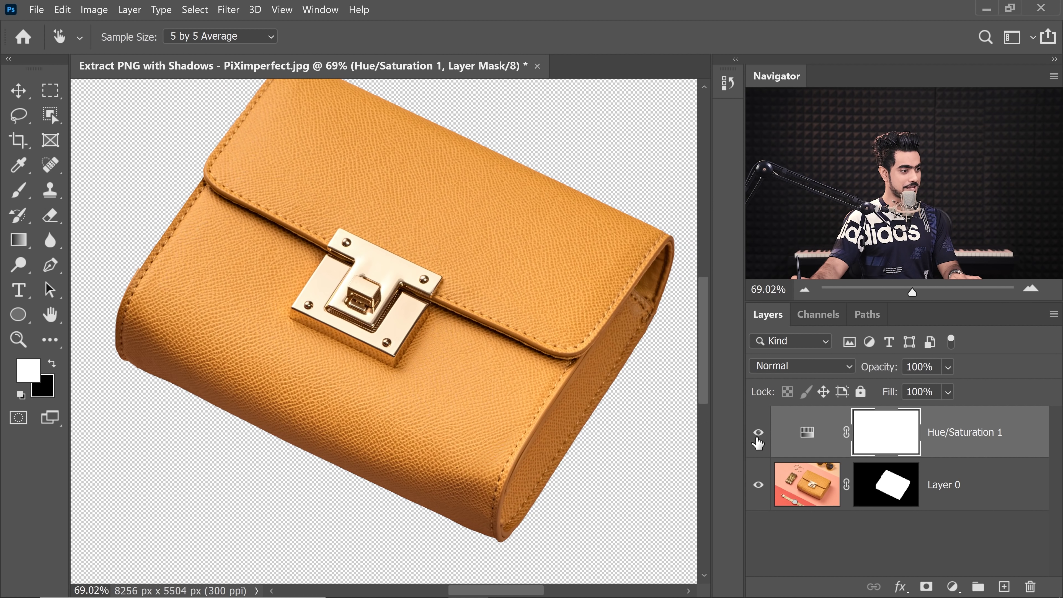
left_click(759, 437)
left_click(760, 437)
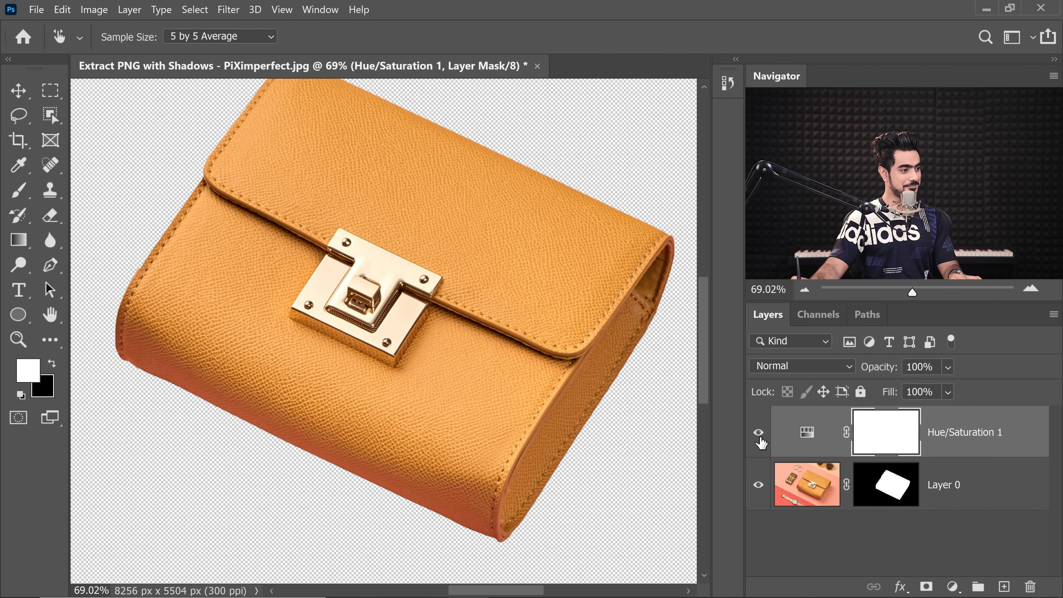
Set the Reds to Saturation +29 and Hue +4, comparing with the adjustment off and on.
double_click(808, 439)
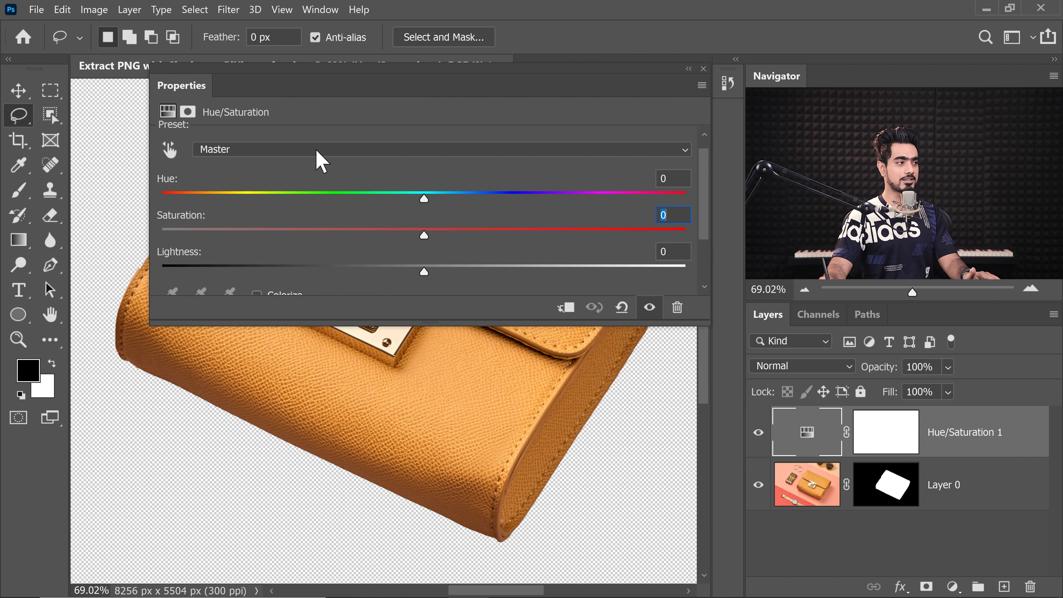
left_click(320, 161)
left_click(241, 180)
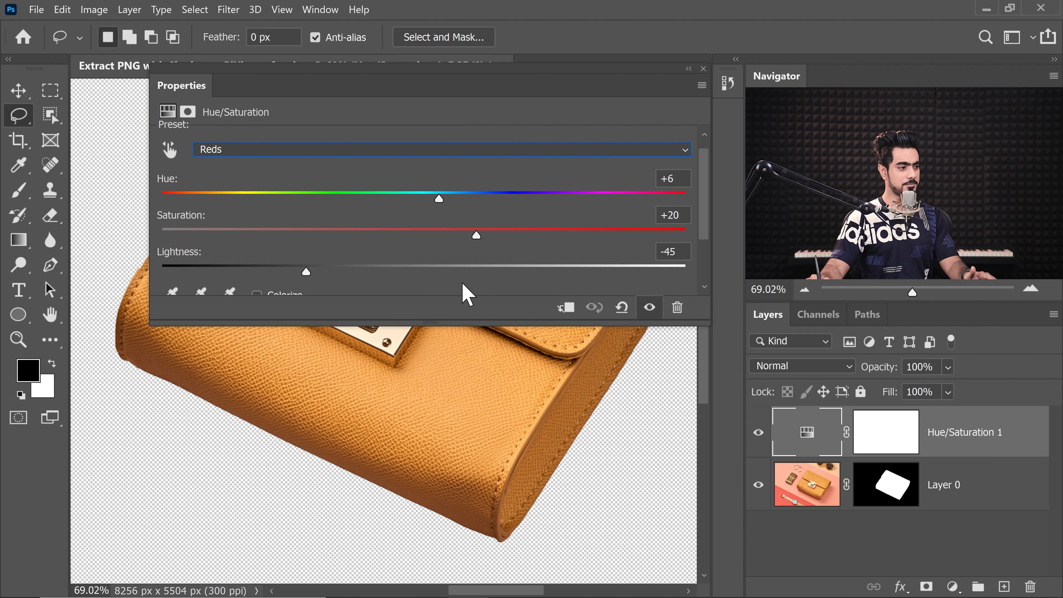
left_click_drag(477, 237, 502, 238)
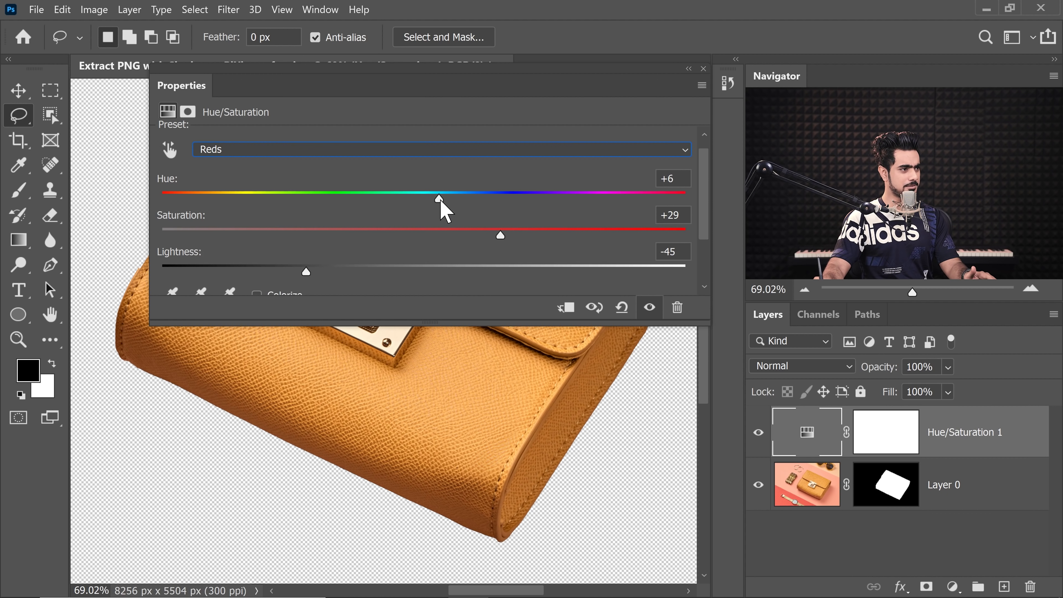
left_click_drag(439, 198, 434, 204)
left_click(759, 435)
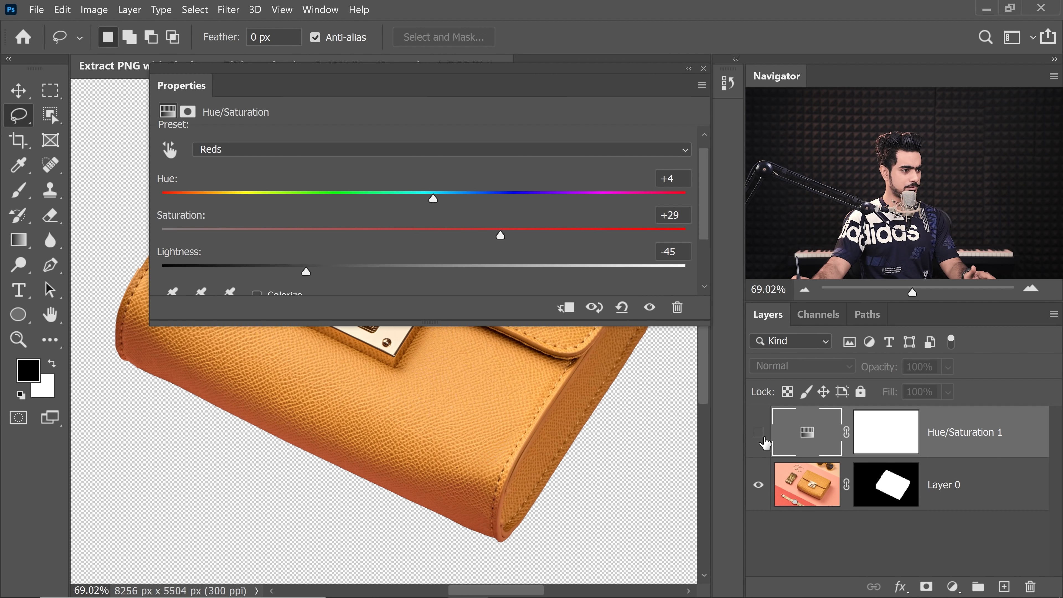
left_click(761, 436)
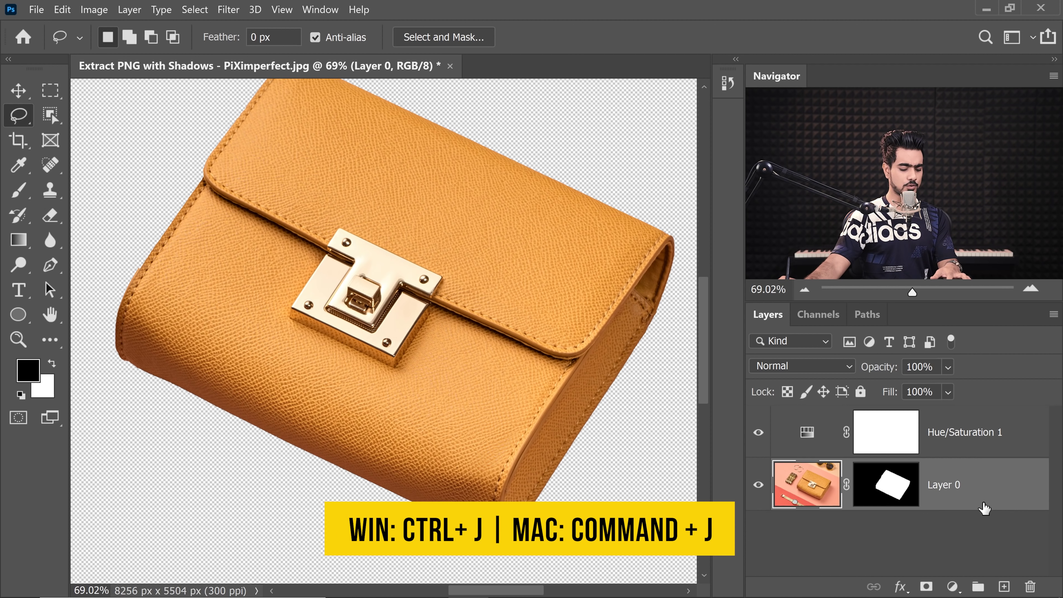
Duplicate the photo layer, naming the copy 'Purse' and the original 'Shadow'.
key("ctrl+j")
double_click(955, 494)
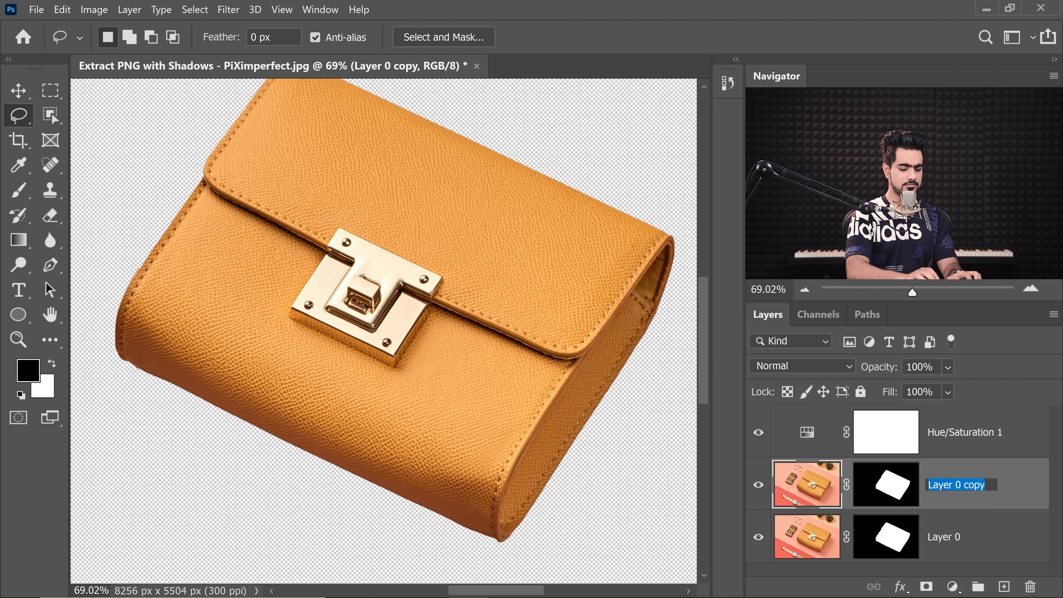
type("Purse")
key("Return")
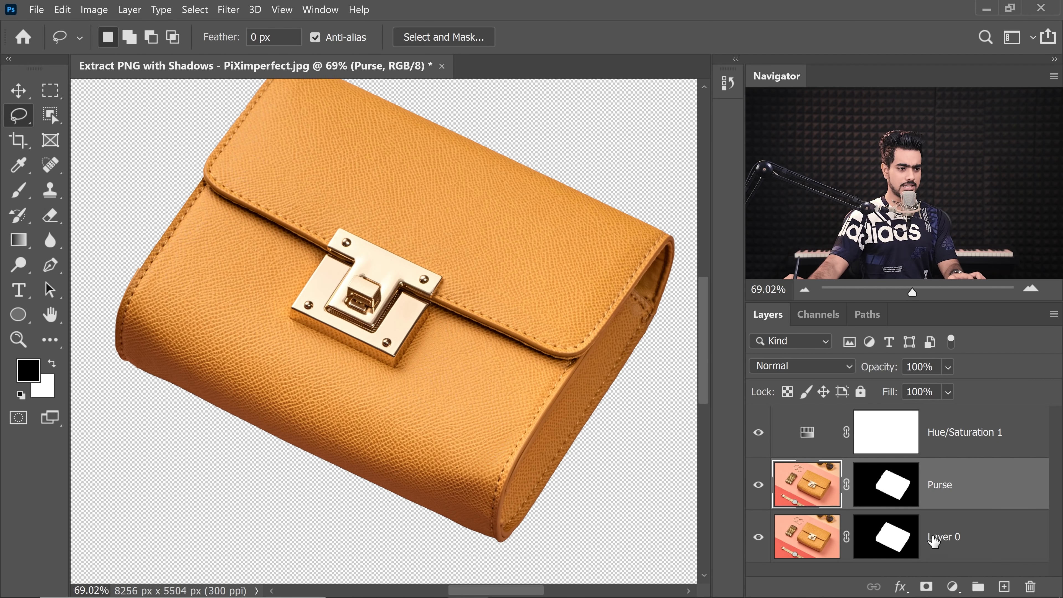
double_click(934, 538)
type("Shadow")
key("Return")
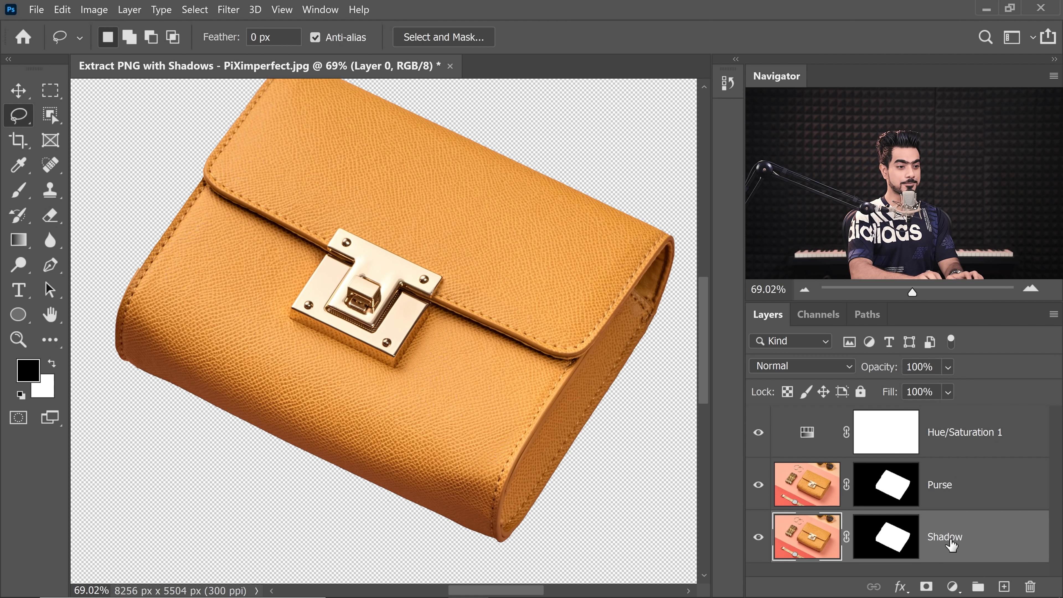
Hide the Hue/Saturation and Purse layers and delete the Shadow layer's mask.
left_click(760, 434)
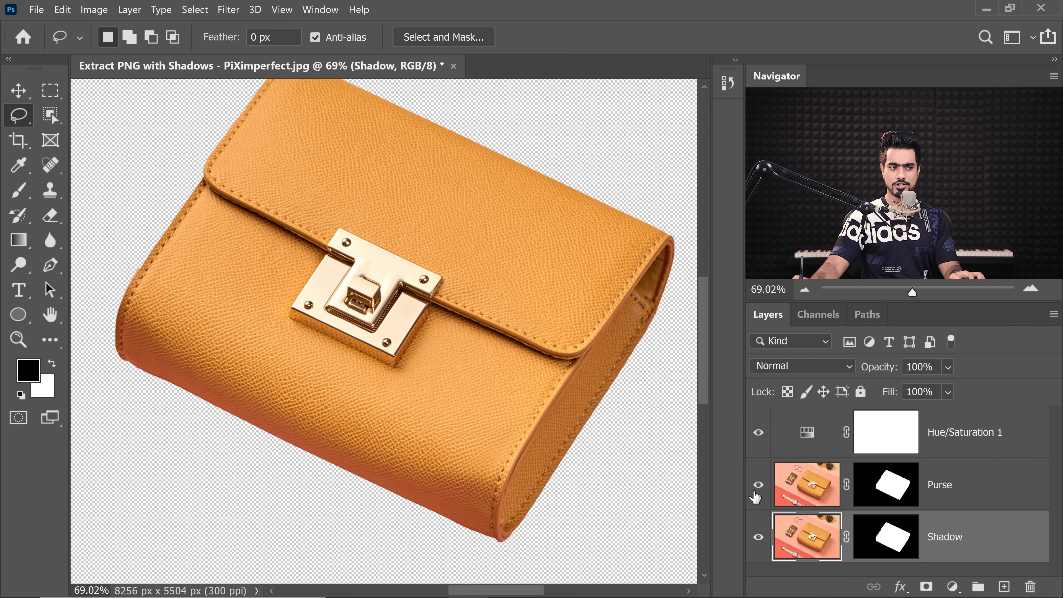
left_click(759, 436)
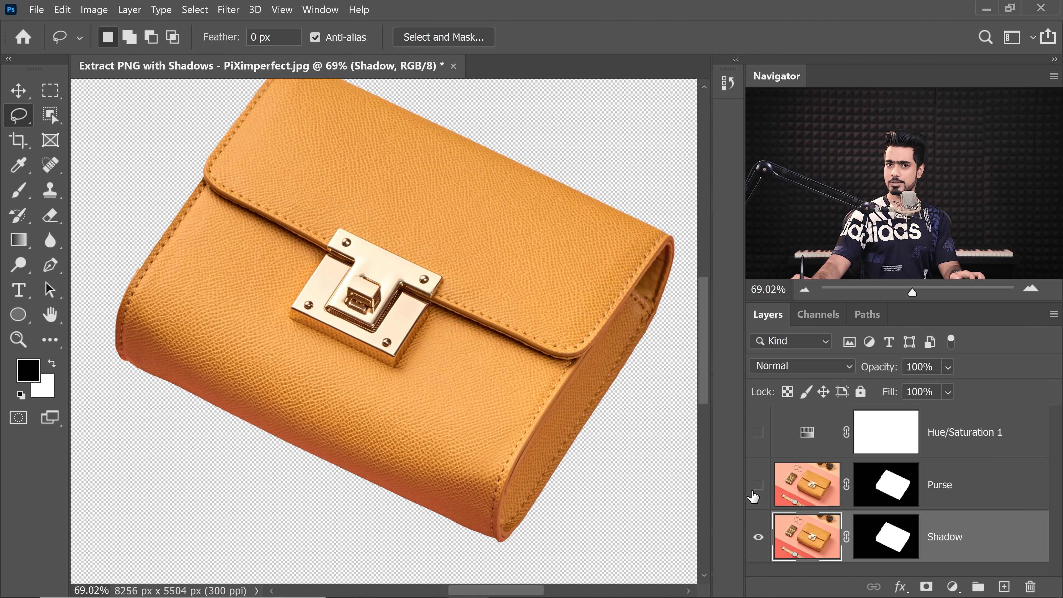
key("ctrl+minus")
left_click(891, 542)
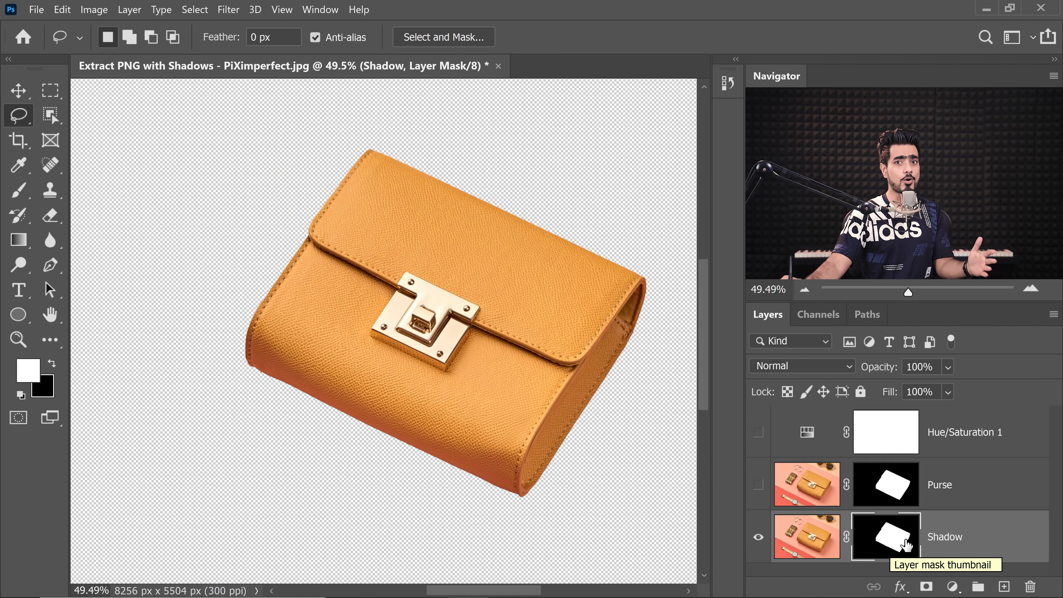
left_click_drag(907, 544, 1013, 587)
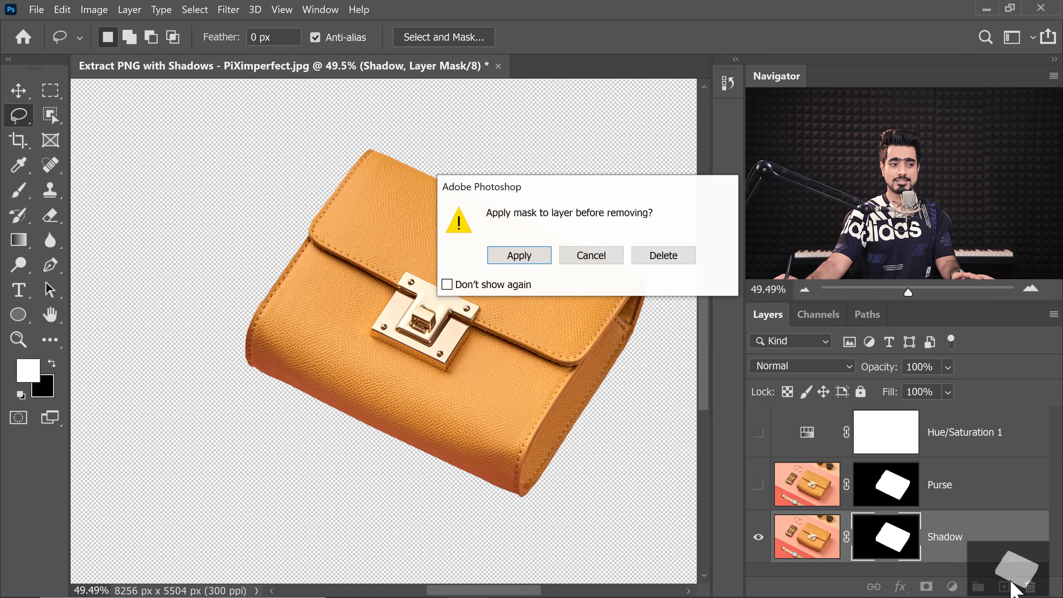
left_click(674, 259)
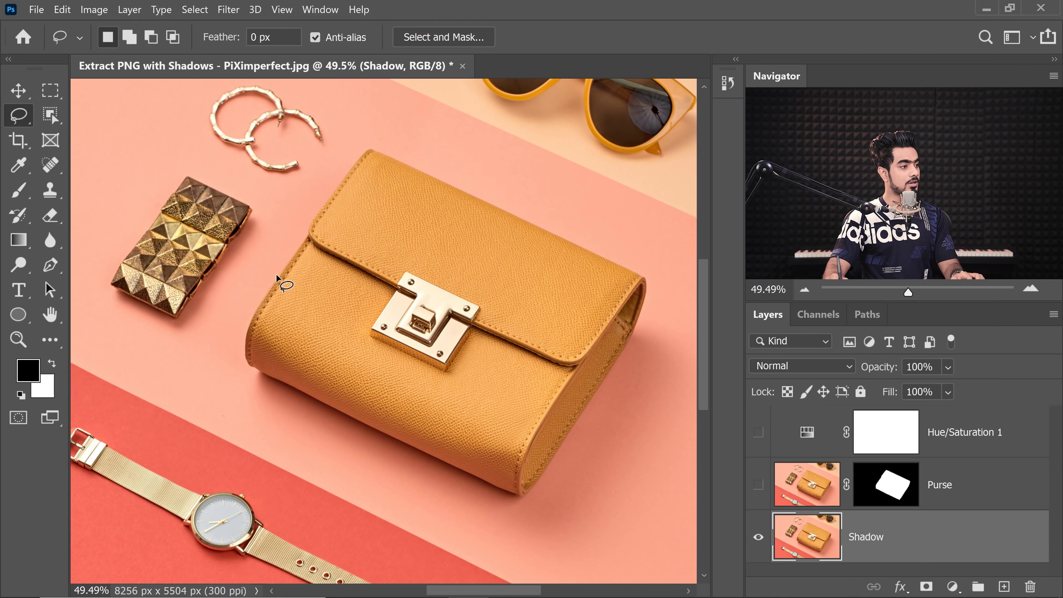
Lasso a loose area around the purse and its floor shadow, then mask the Shadow layer to it.
left_click_drag(280, 280, 232, 242)
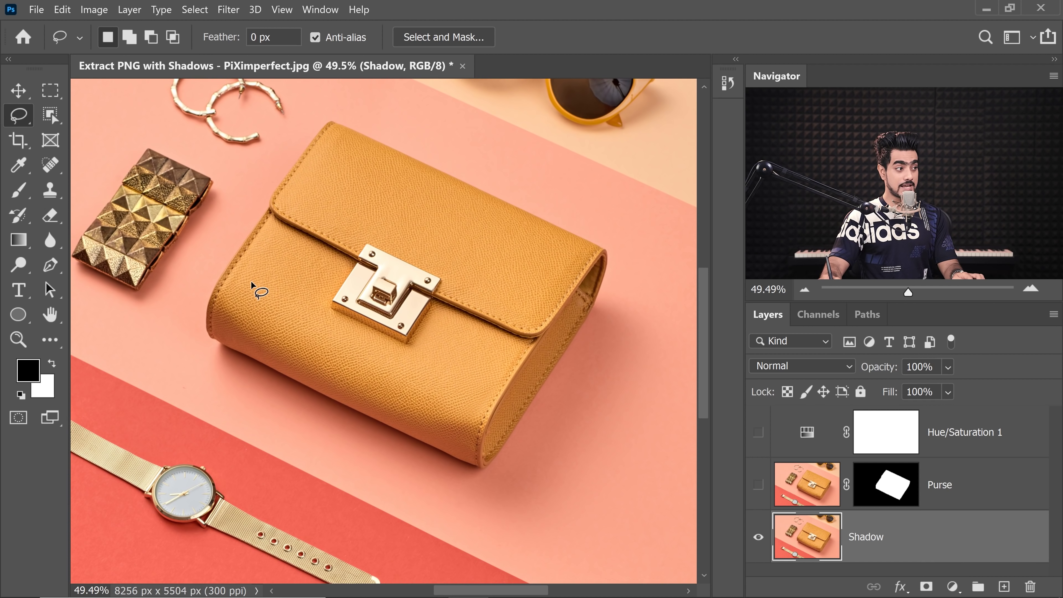
left_click_drag(252, 284, 189, 337)
mouse_move(193, 395)
left_mouse_down()
mouse_move(511, 552)
mouse_move(592, 578)
mouse_move(662, 559)
mouse_move(704, 446)
mouse_move(696, 331)
mouse_move(570, 270)
mouse_move(334, 280)
left_mouse_up()
scroll(374, 351, "down", 3)
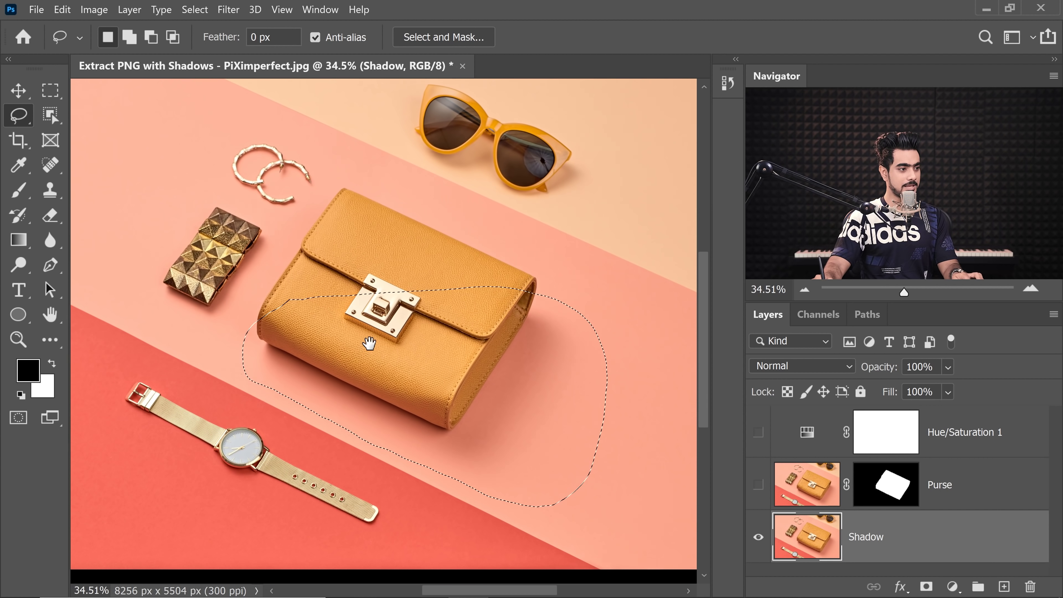
mouse_move(489, 496)
left_mouse_down()
mouse_move(538, 496)
mouse_move(591, 447)
mouse_move(605, 375)
mouse_move(583, 322)
mouse_move(525, 285)
mouse_move(250, 296)
mouse_move(197, 332)
mouse_move(197, 356)
mouse_move(214, 379)
mouse_move(485, 502)
mouse_move(568, 401)
left_mouse_up()
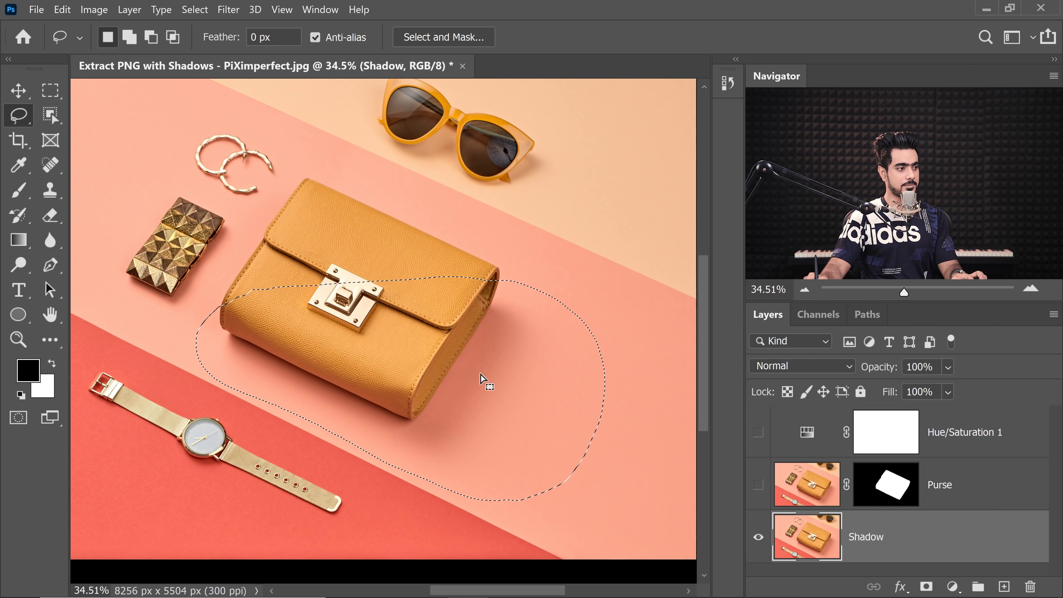
scroll(585, 341, "down", 2)
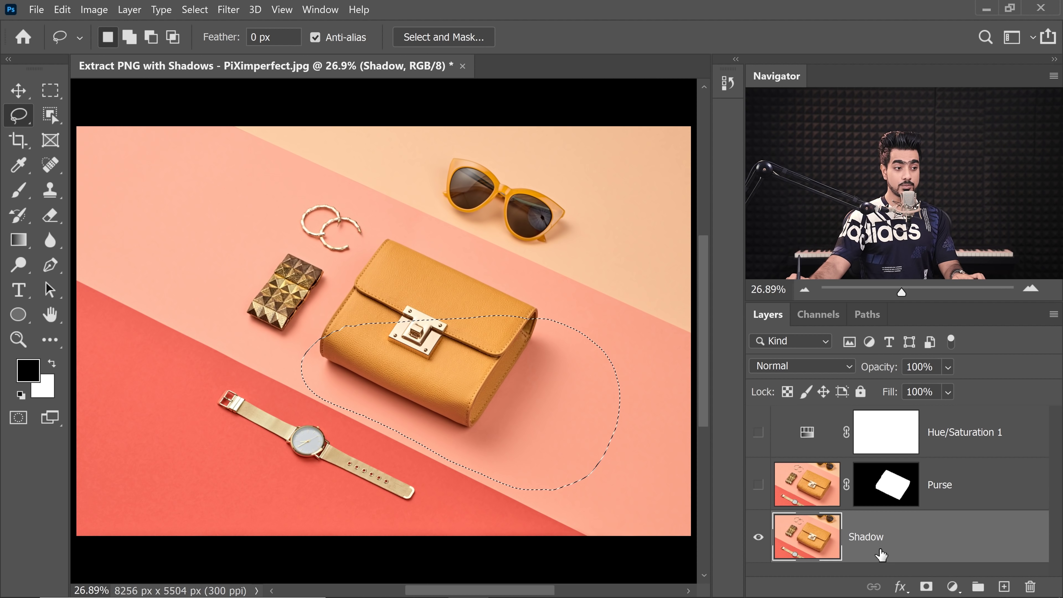
left_click(927, 587)
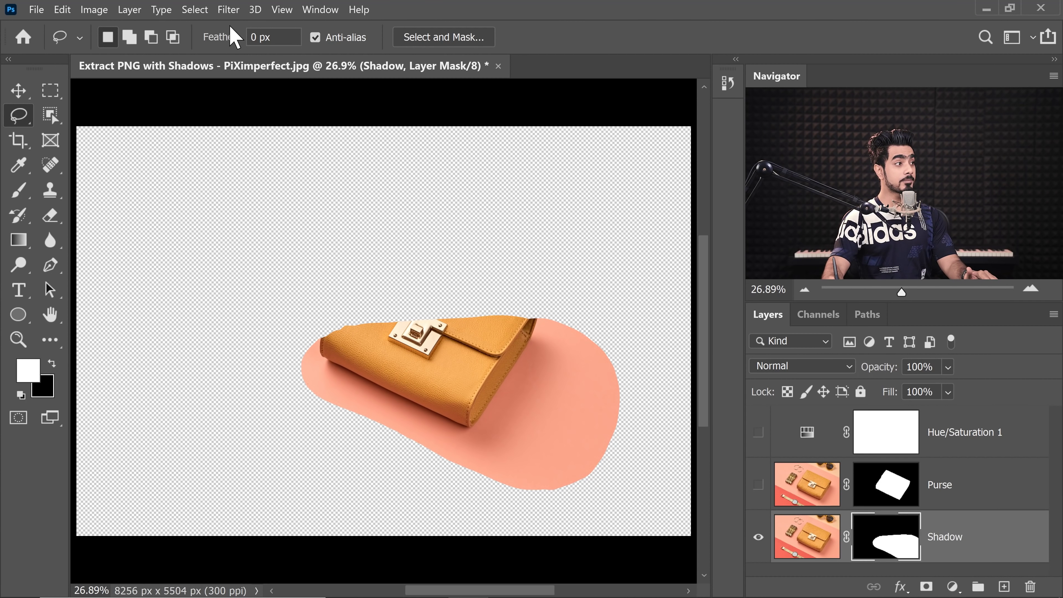
left_click(195, 9)
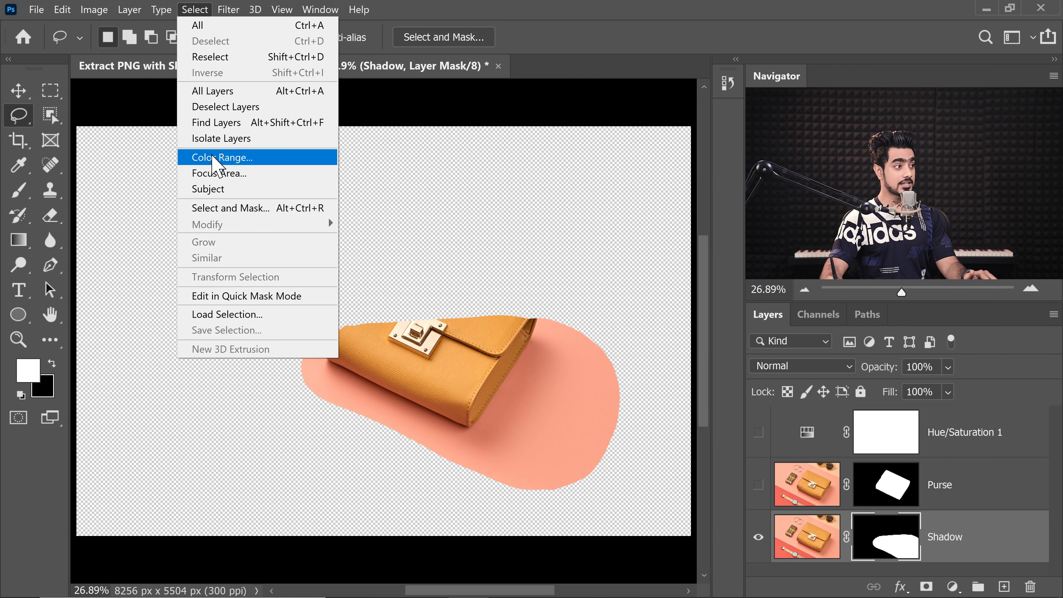
In Color Range, select Shadows with Fuzziness 0 and Range about 28.
left_click(222, 158)
left_click(288, 235)
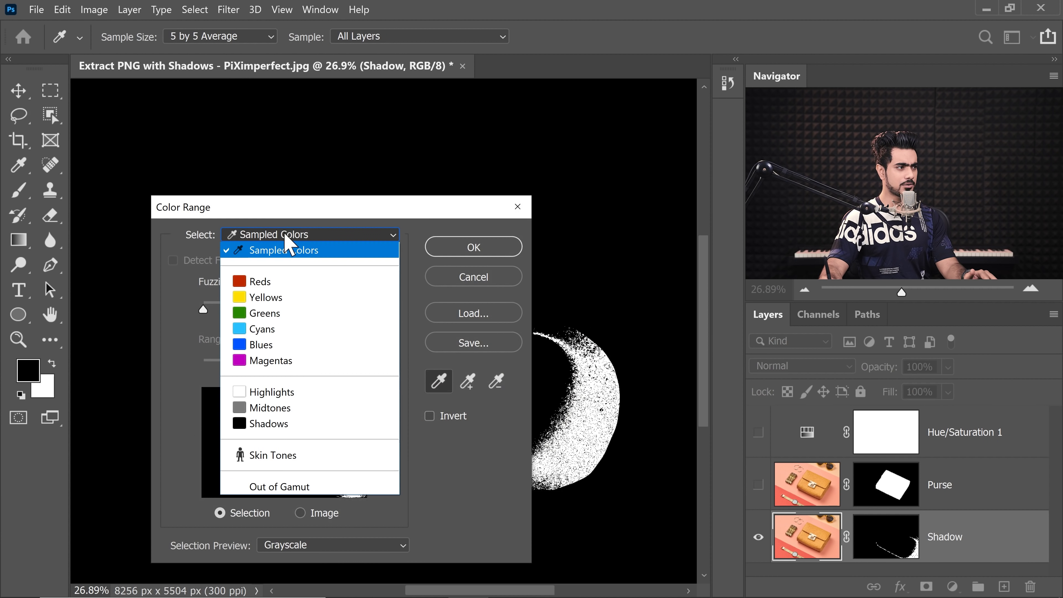
left_click(268, 424)
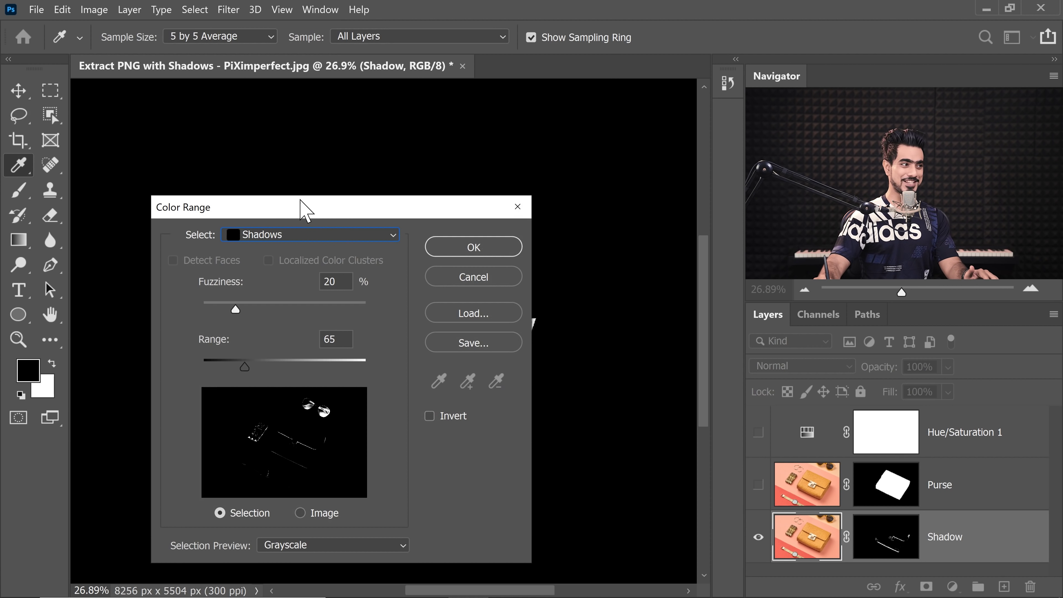
left_click_drag(304, 207, 749, 196)
key("ctrl+space")
left_click_drag(444, 377, 622, 444)
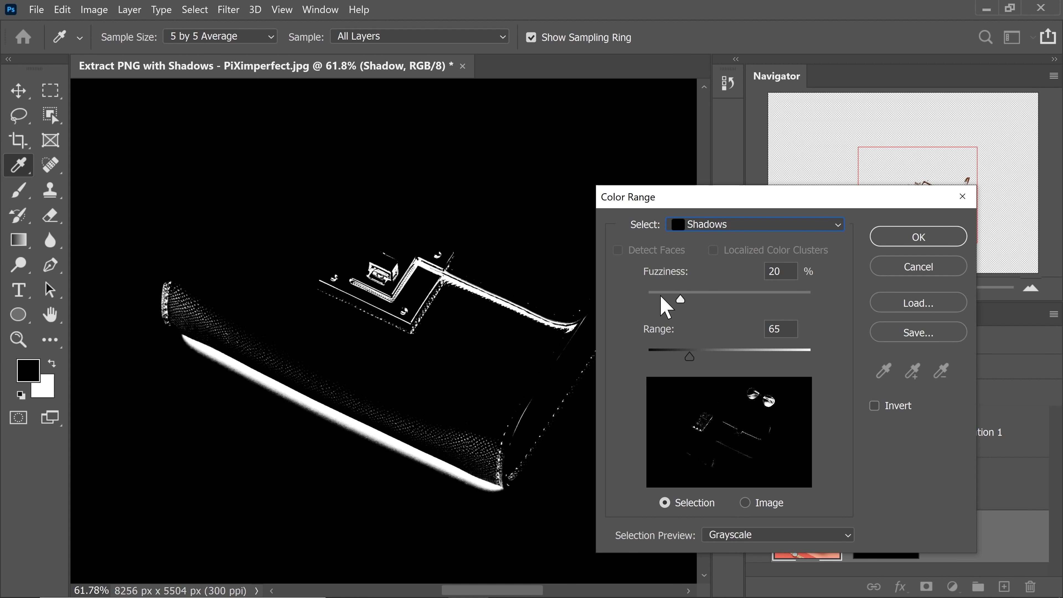
left_click_drag(680, 299, 634, 302)
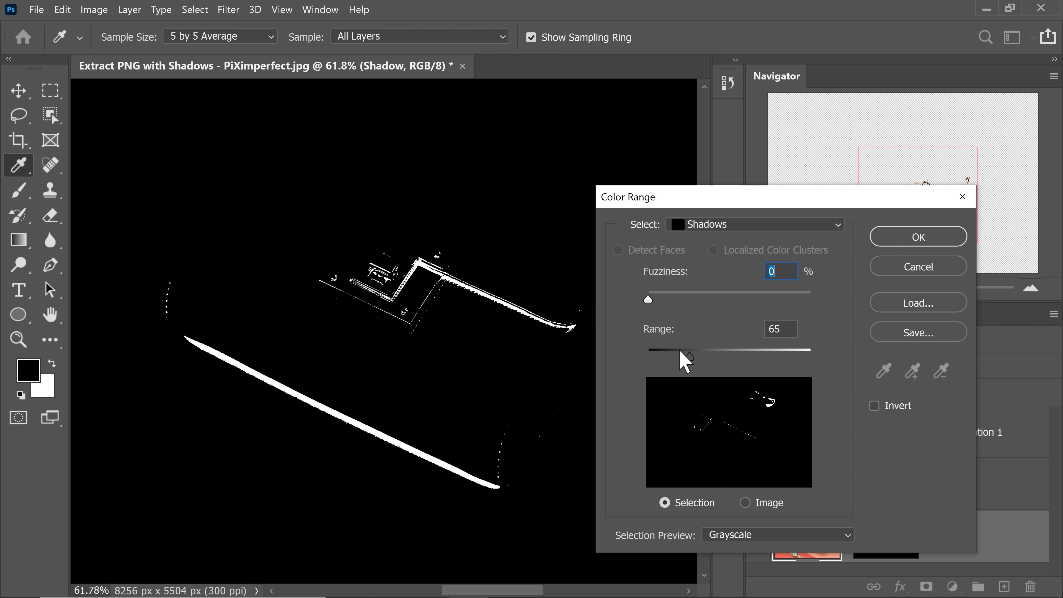
left_click_drag(689, 356, 506, 368)
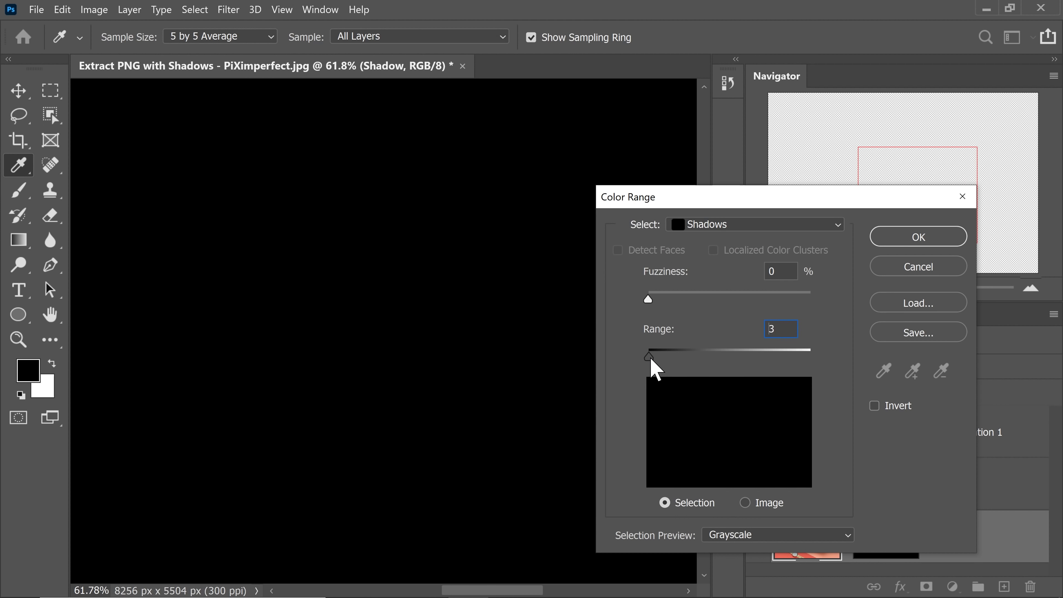
mouse_move(651, 359)
left_mouse_down()
mouse_move(678, 369)
mouse_move(668, 368)
left_mouse_up()
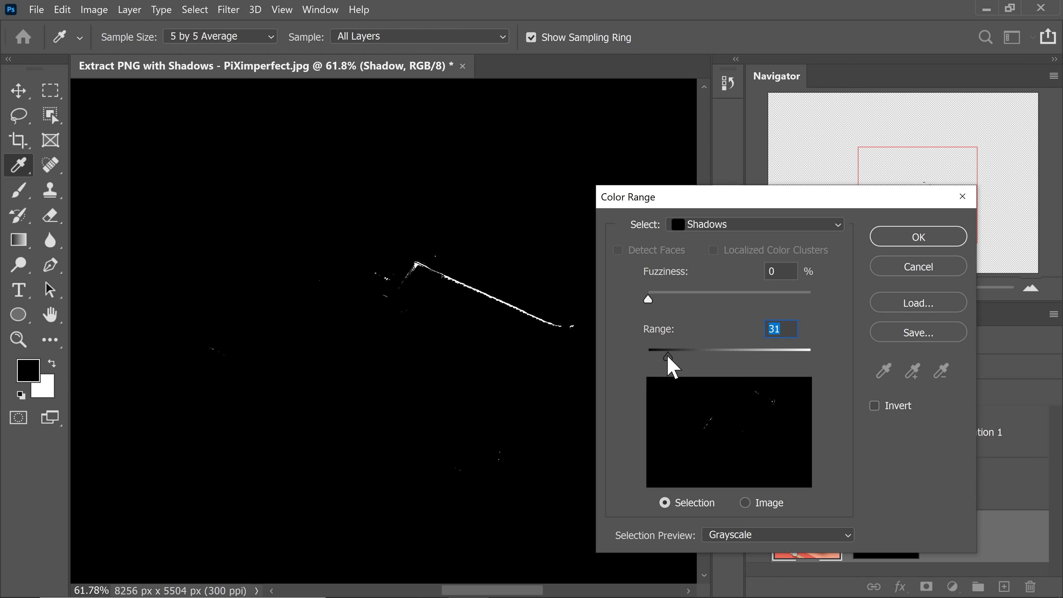
left_click_drag(670, 365, 668, 364)
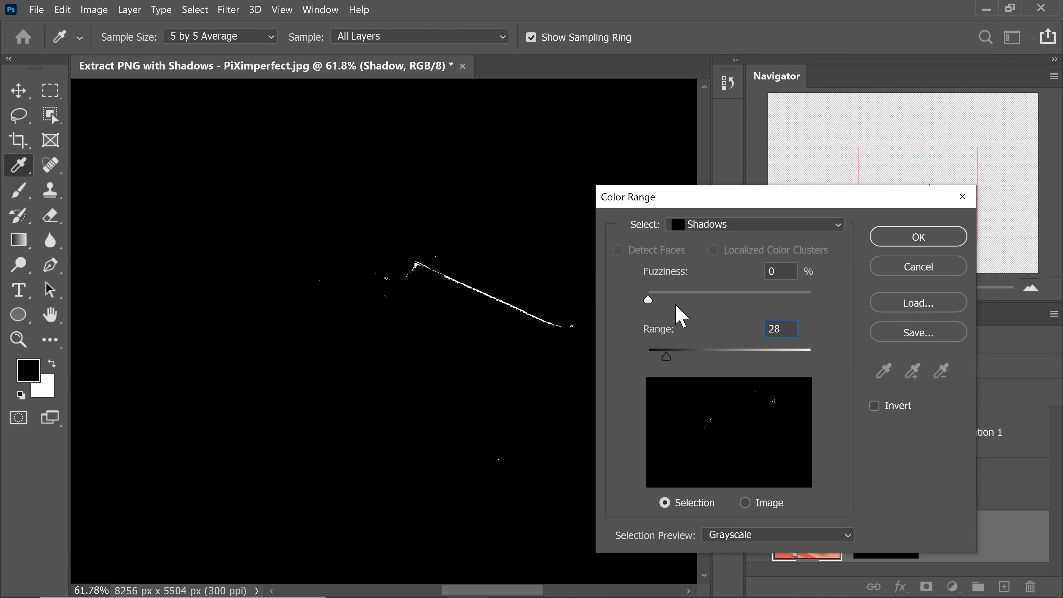
Raise the Color Range Fuzziness to 76 to soften the shadow selection.
mouse_move(649, 300)
left_mouse_down()
mouse_move(681, 306)
mouse_move(661, 302)
left_mouse_up()
scroll(427, 361, "down", 2)
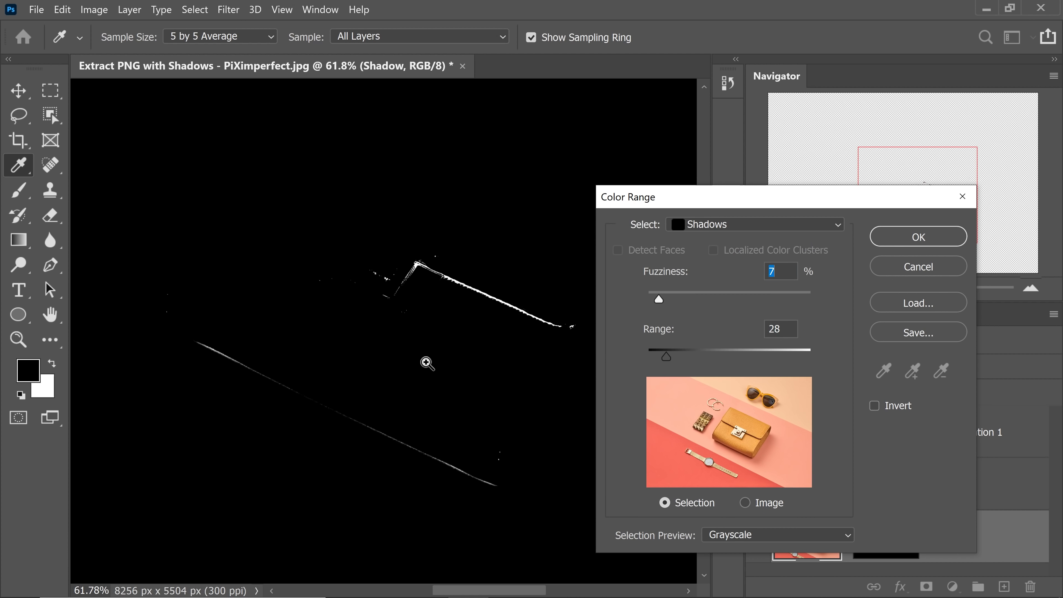
scroll(458, 363, "up", 1)
left_click_drag(459, 363, 338, 315)
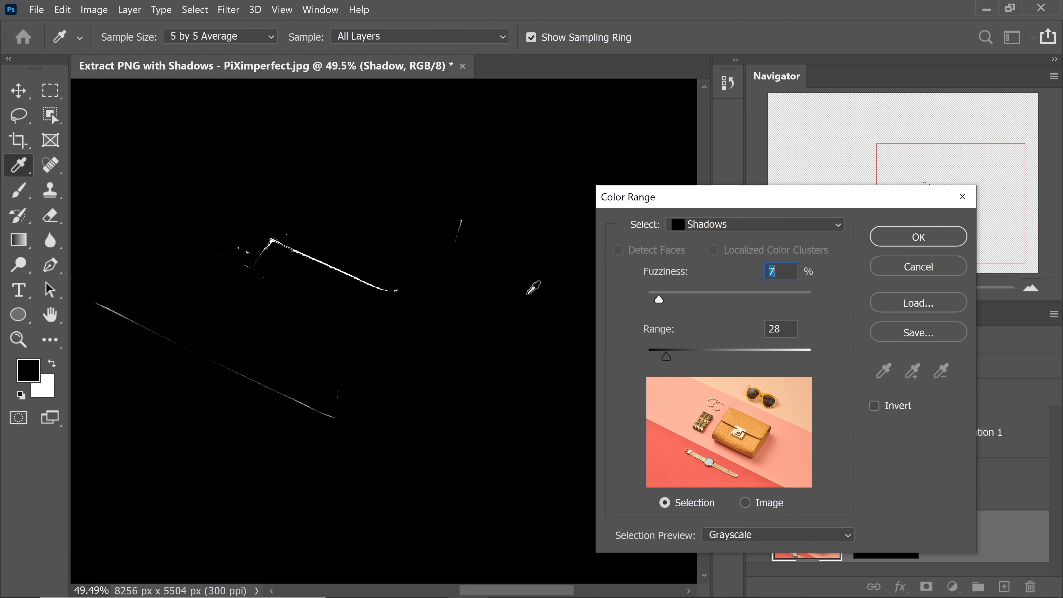
left_click_drag(659, 300, 721, 302)
scroll(383, 381, "down", 10)
scroll(383, 381, "up", 10)
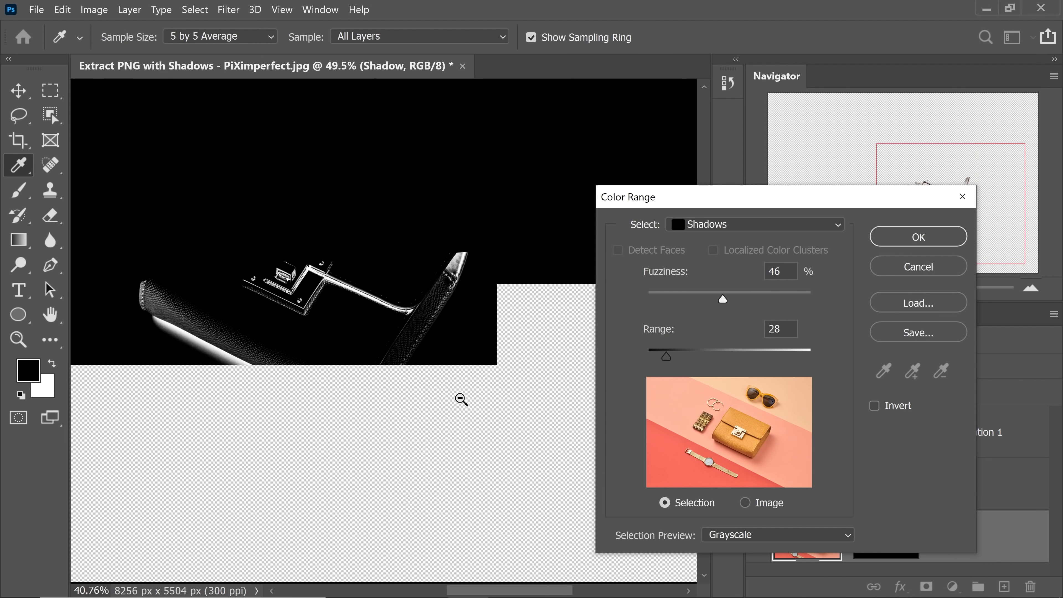
scroll(405, 368, "up", 4)
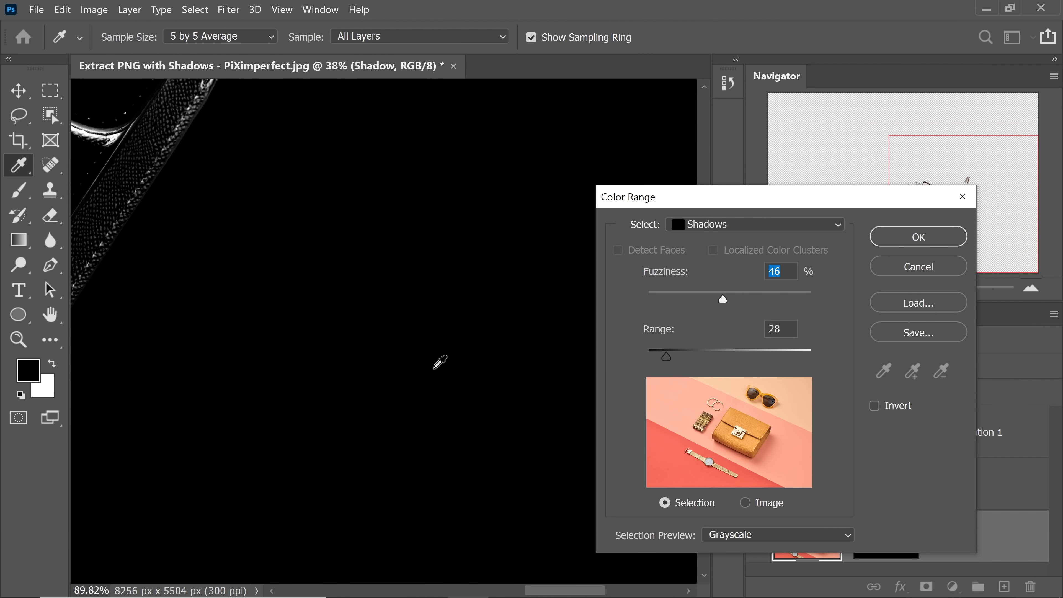
left_click_drag(724, 302, 779, 304)
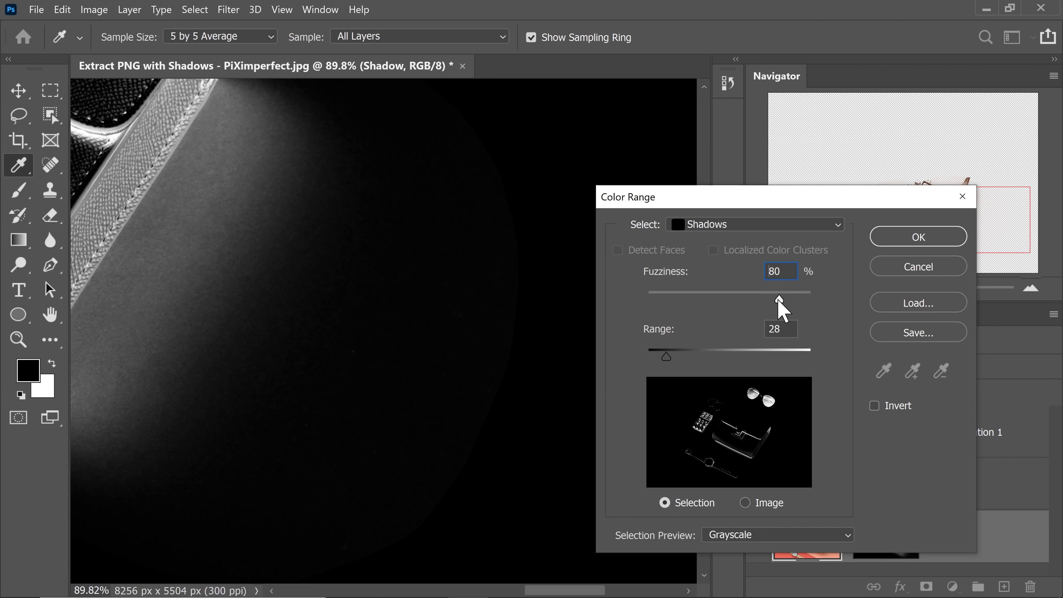
type("76")
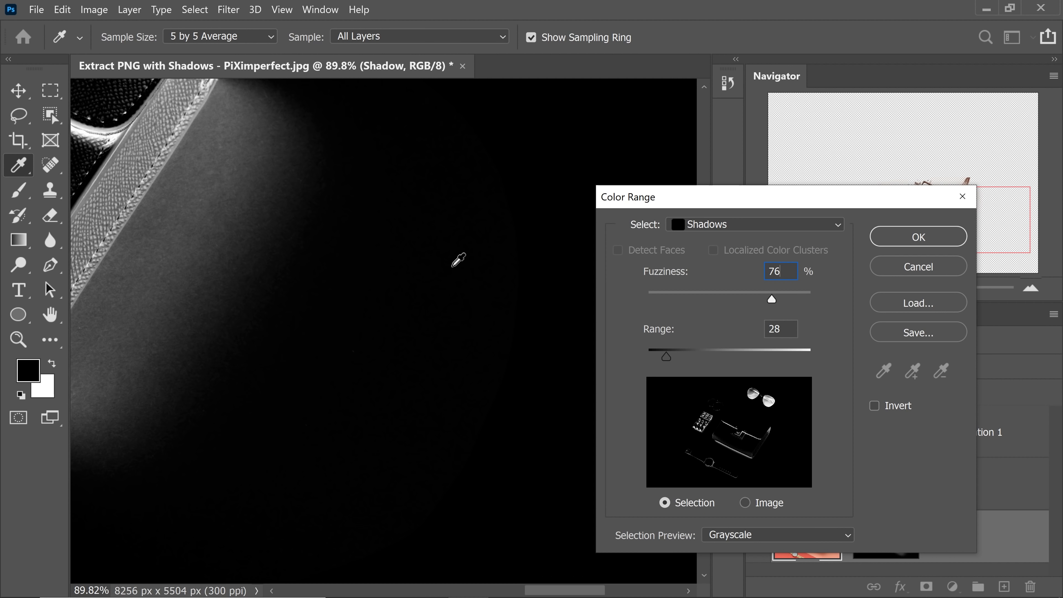
Set Range to 20 and confirm, masking the Shadow layer to its shadow tones.
left_click_drag(185, 287, 348, 366)
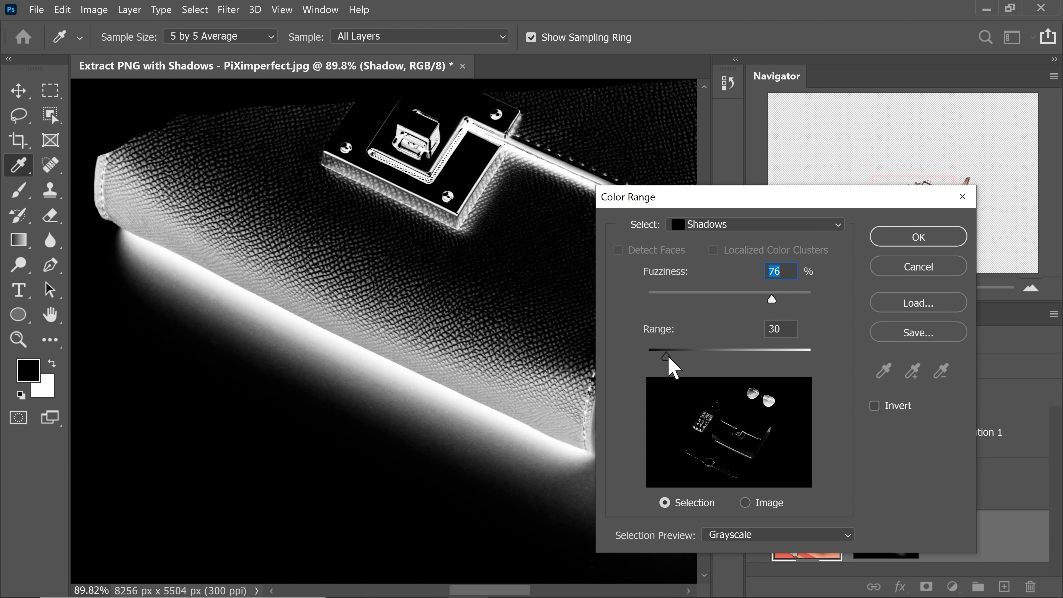
left_click_drag(663, 360, 657, 360)
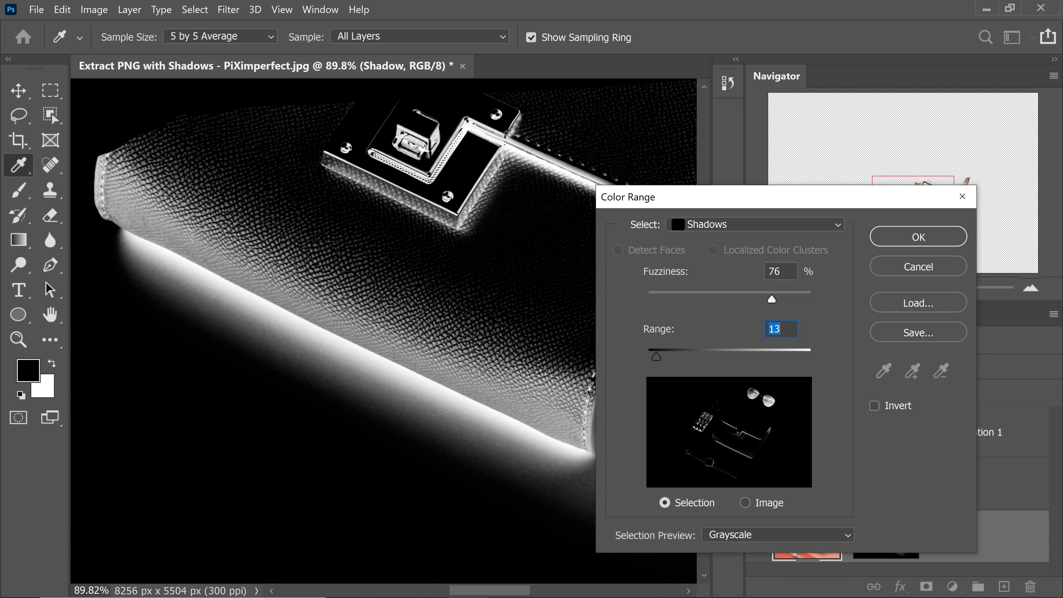
type("20")
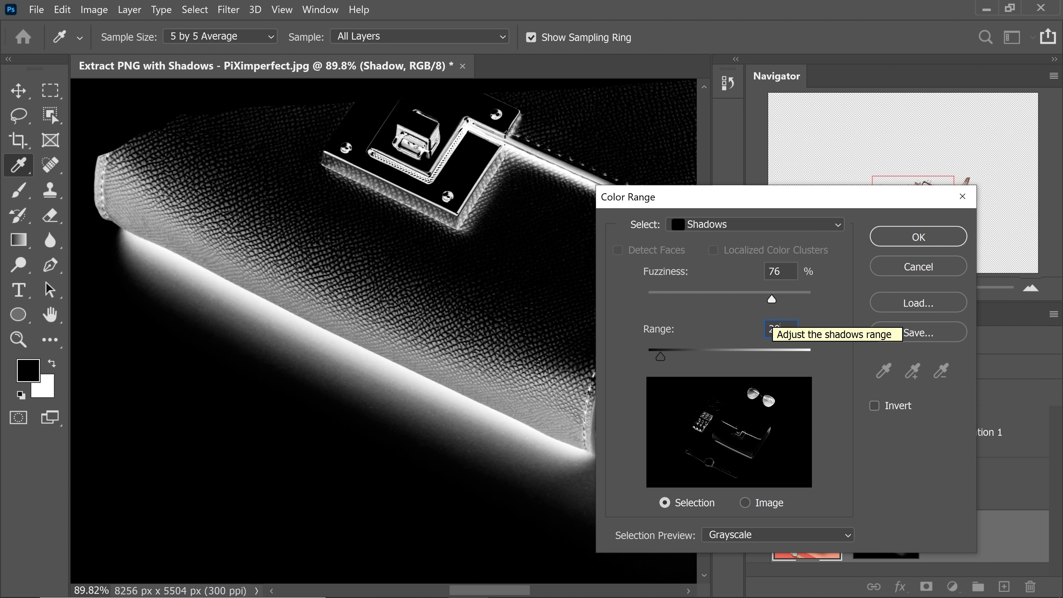
left_click(913, 238)
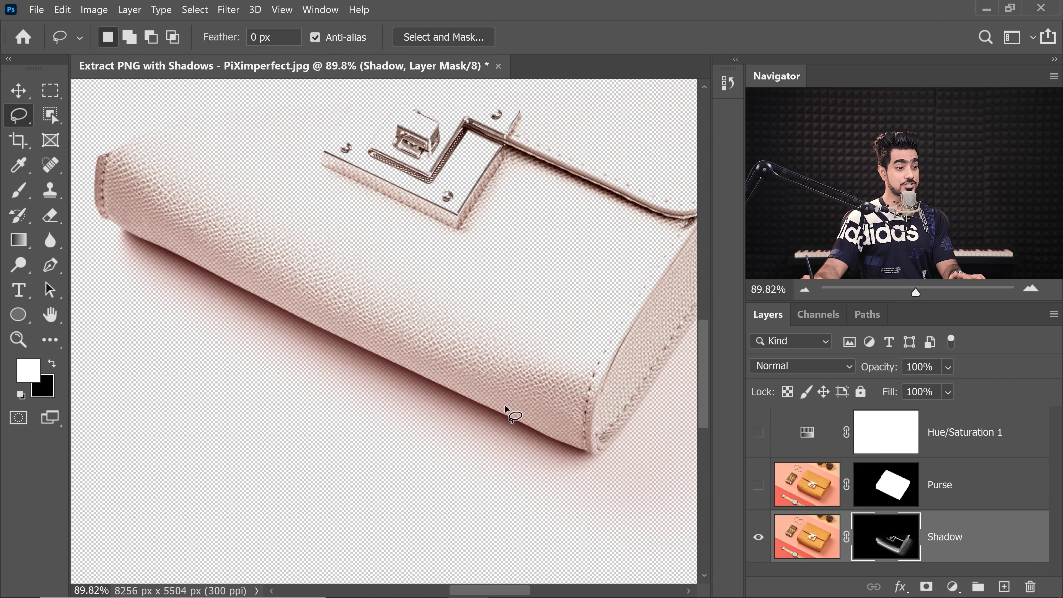
Turn the Purse layer back on and zoom to inspect it over the soft shadow.
left_click(759, 485)
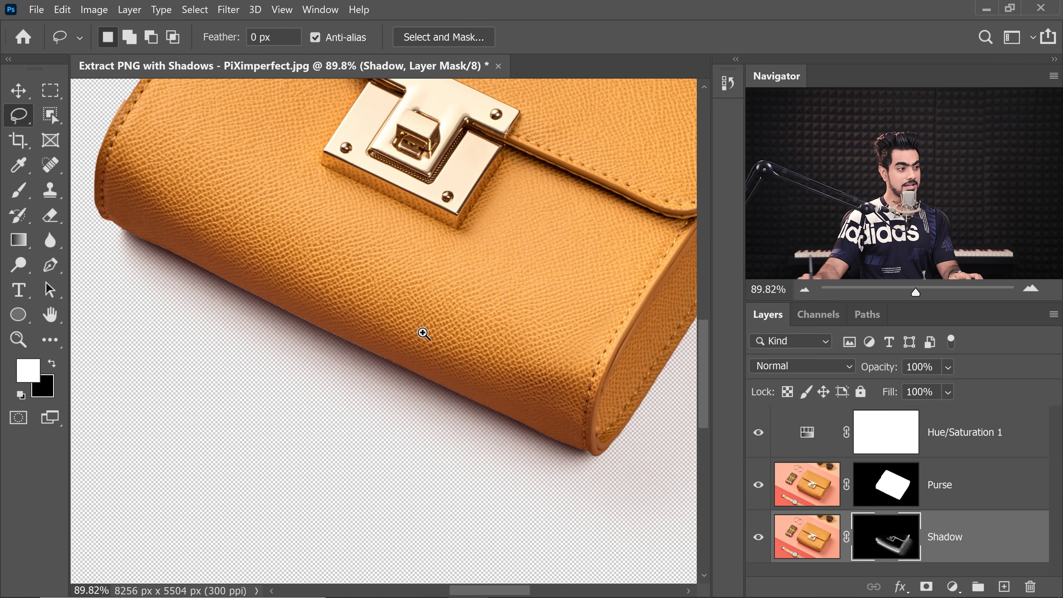
scroll(419, 331, "down", 5)
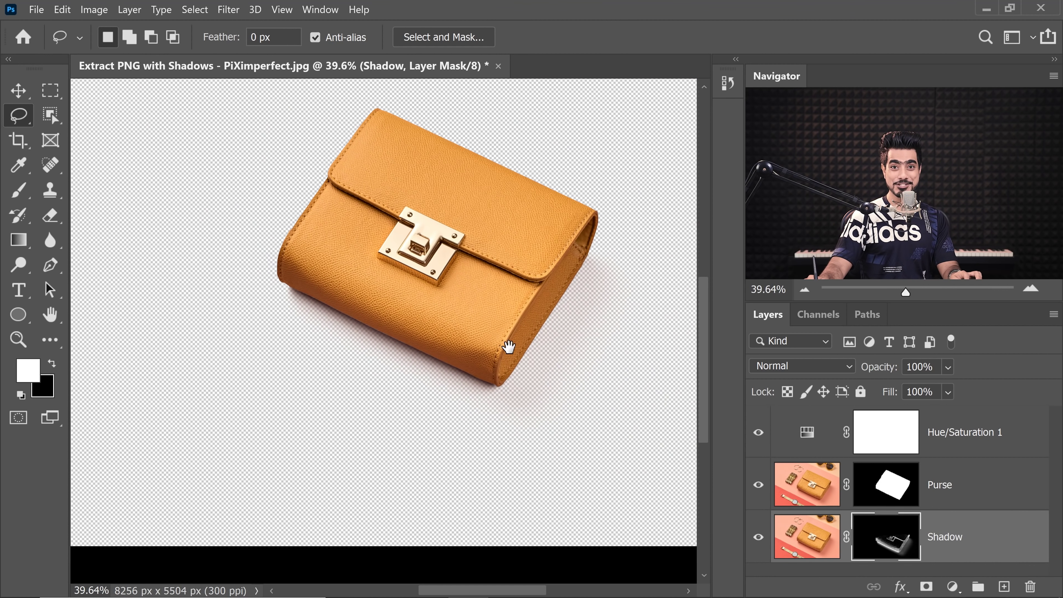
scroll(504, 345, "up", 2)
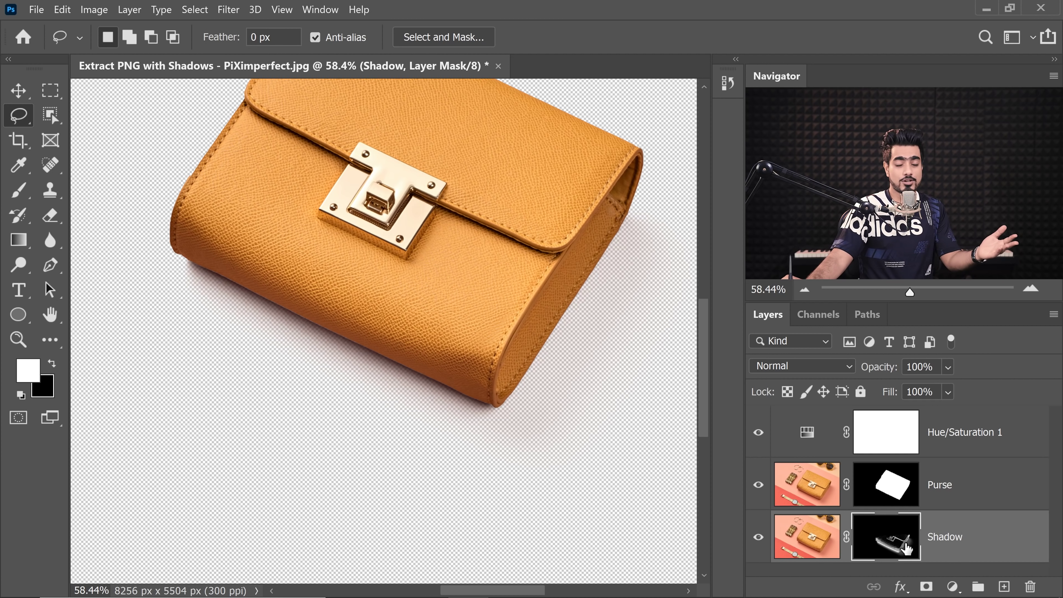
Add a Solid Color fill layer set to pure black.
left_click(953, 588)
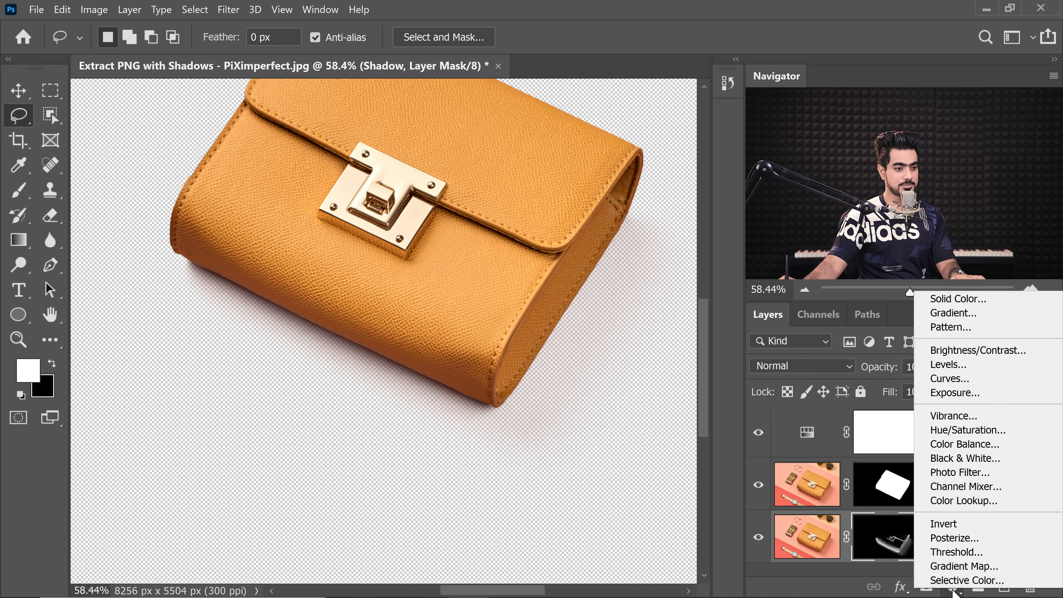
left_click(950, 300)
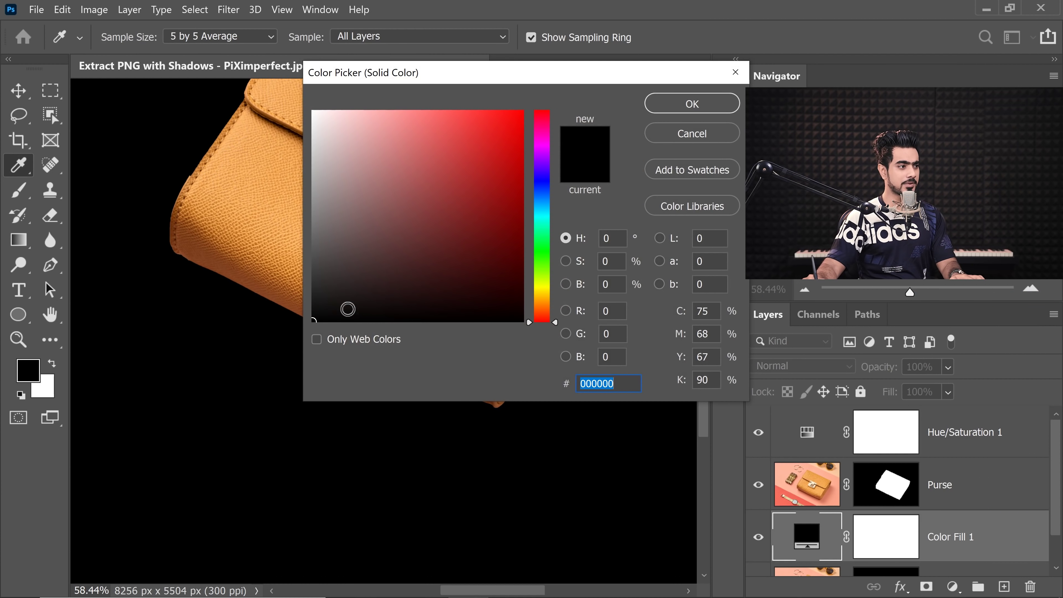
left_click_drag(347, 309, 314, 321)
left_click(690, 103)
key("l")
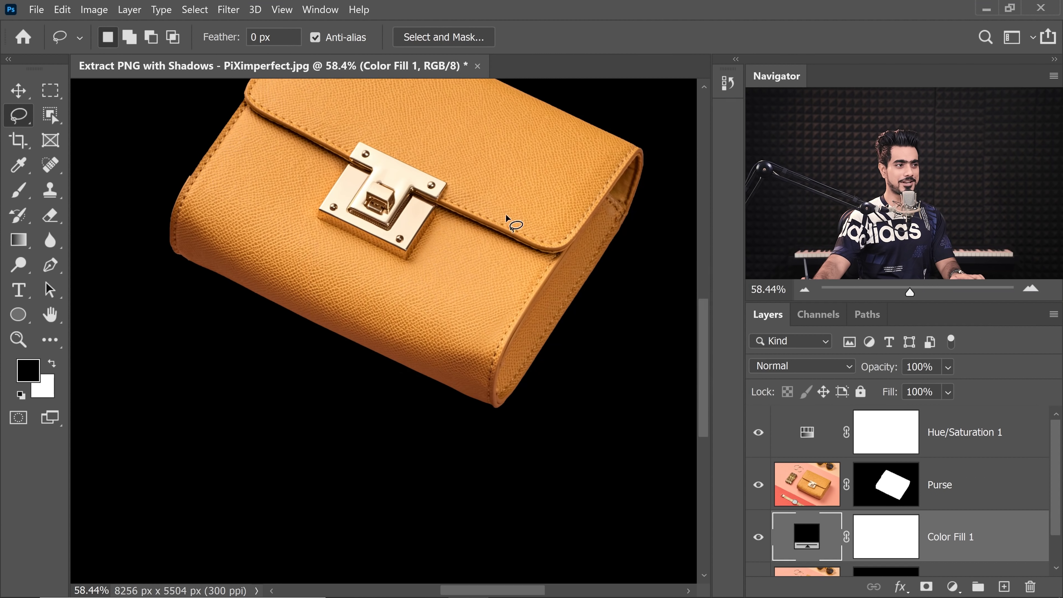
Copy the Shadow mask onto the Color Fill 1 layer and delete the original Shadow layer.
scroll(903, 528, "down", 1)
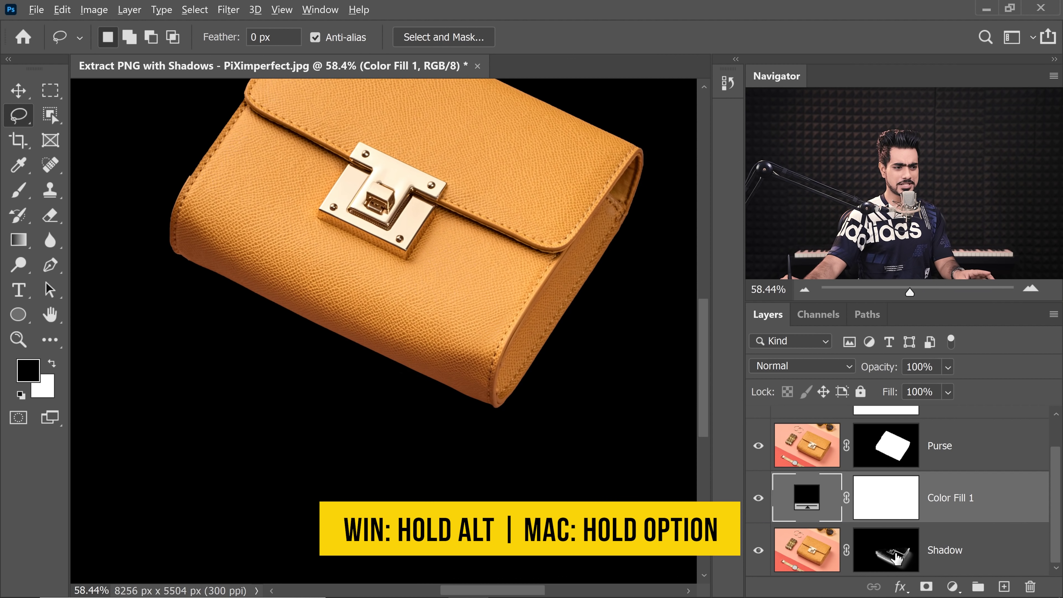
left_click_drag(896, 559, 877, 507)
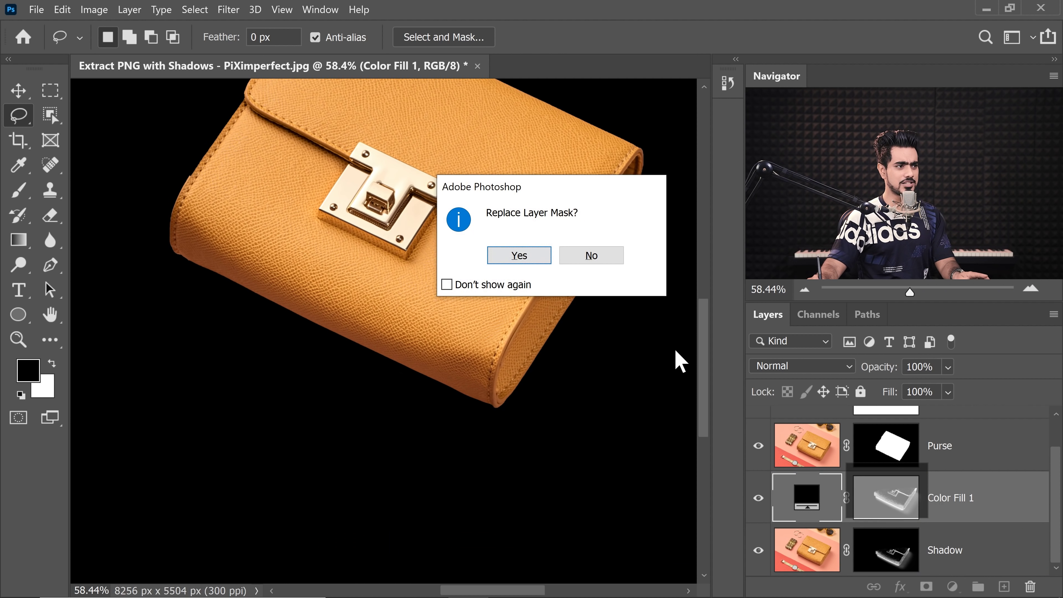
left_click(519, 257)
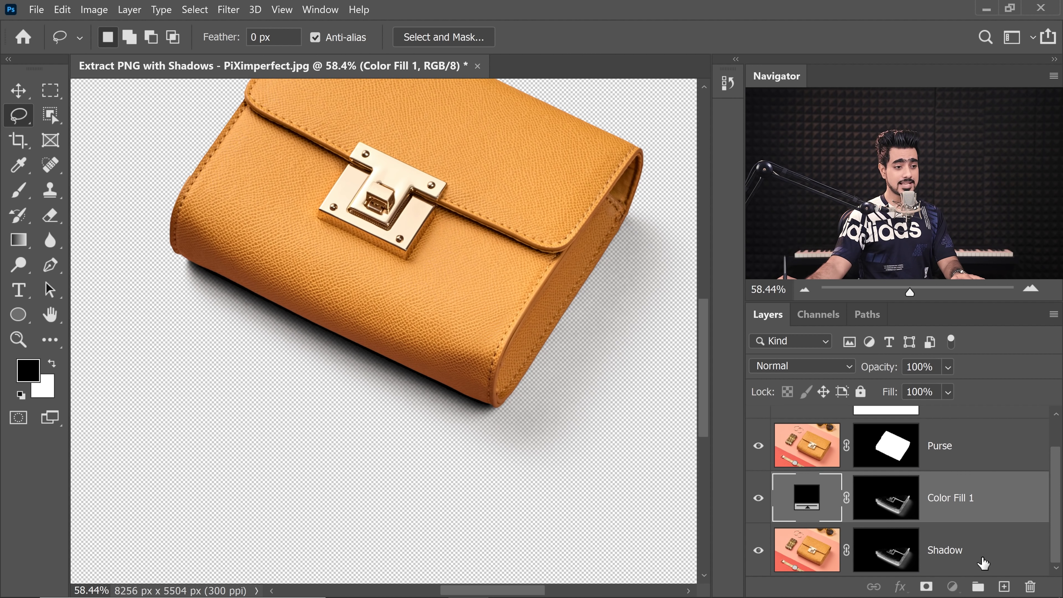
left_click(975, 560)
left_click_drag(989, 550, 1033, 589)
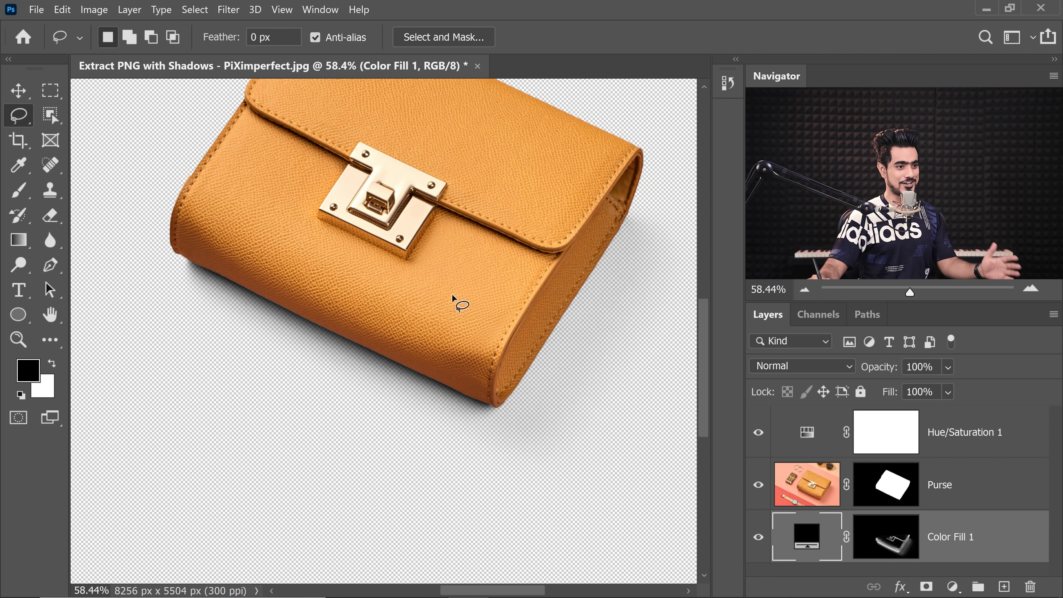
Load the Purse mask as a selection and add the Color Fill 1 shadow mask to it.
left_click(894, 492)
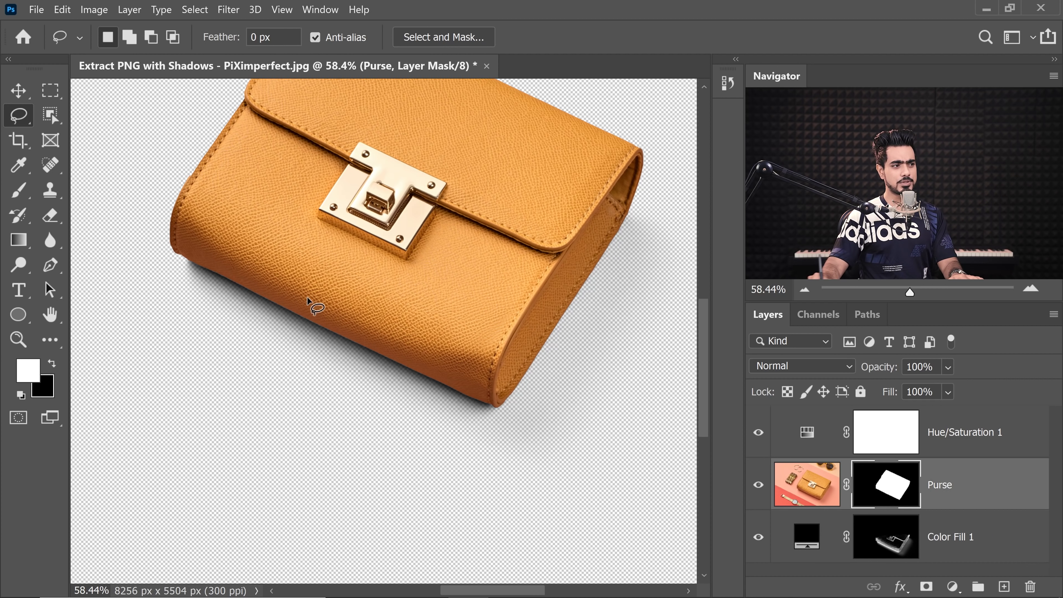
key("ctrl+0")
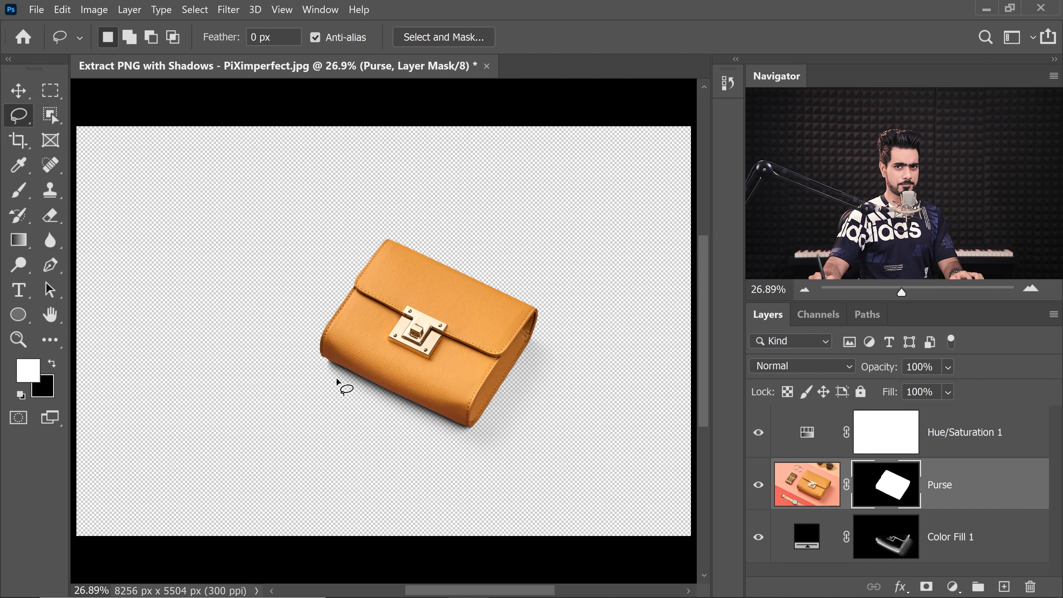
left_click(808, 484)
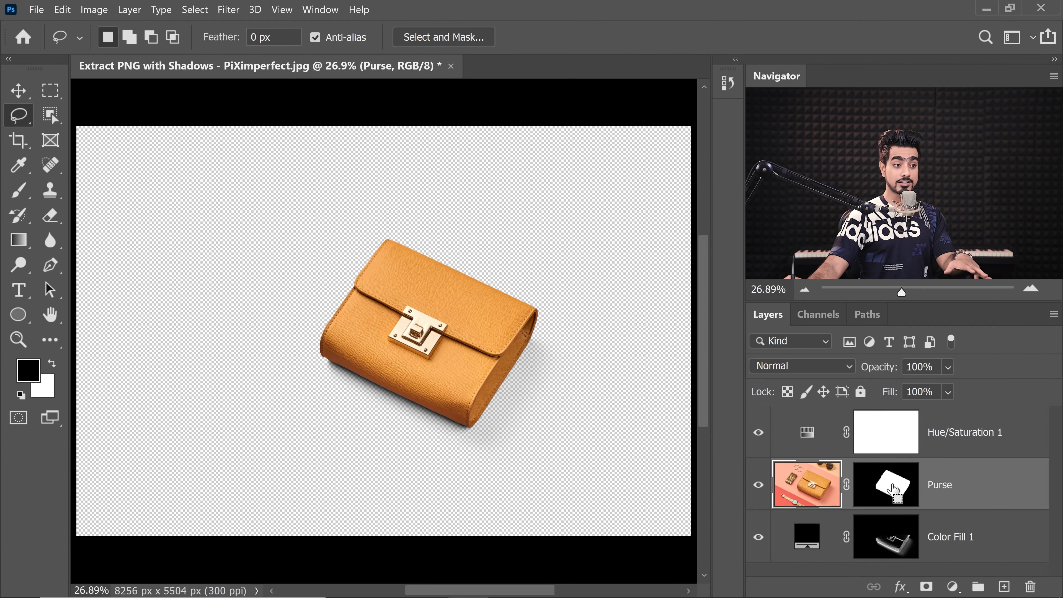
left_click(893, 490, "ctrl")
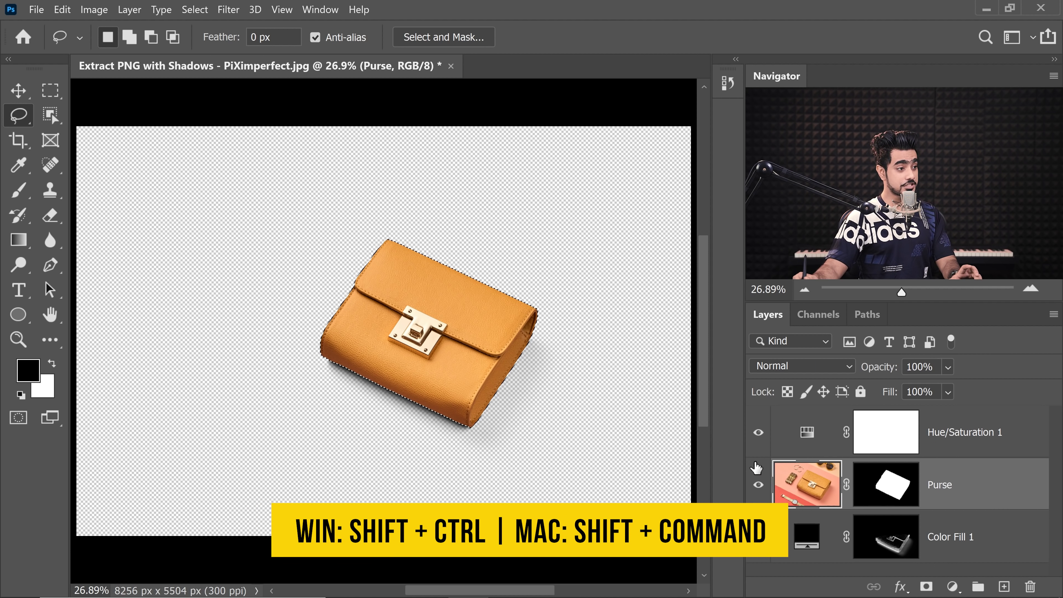
left_click(893, 545, "ctrl+shift")
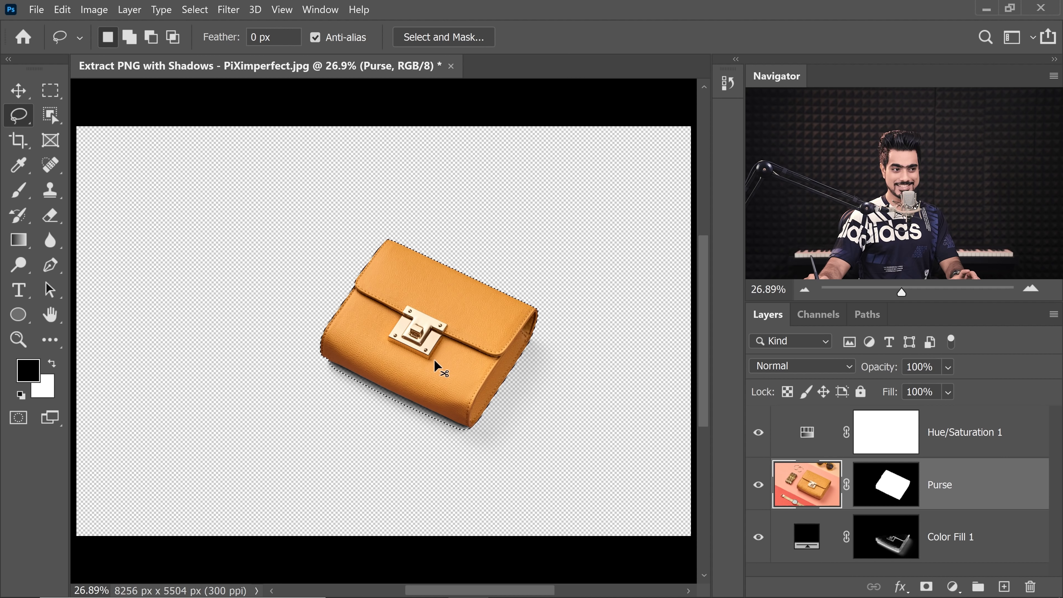
Crop the canvas to the selection, leaving a 4198 × 3375 px document.
key("c")
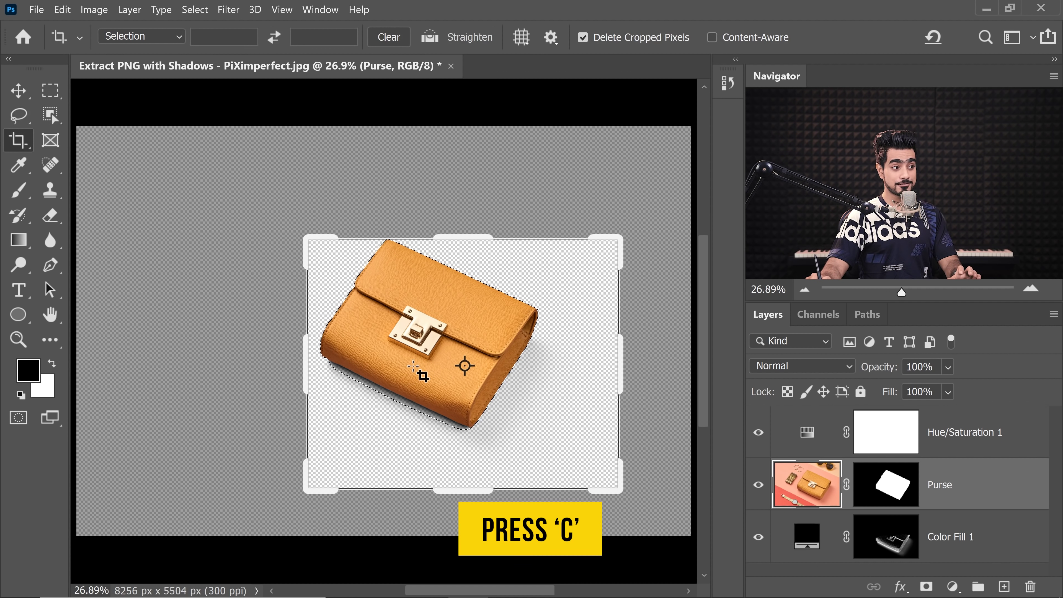
key("Return")
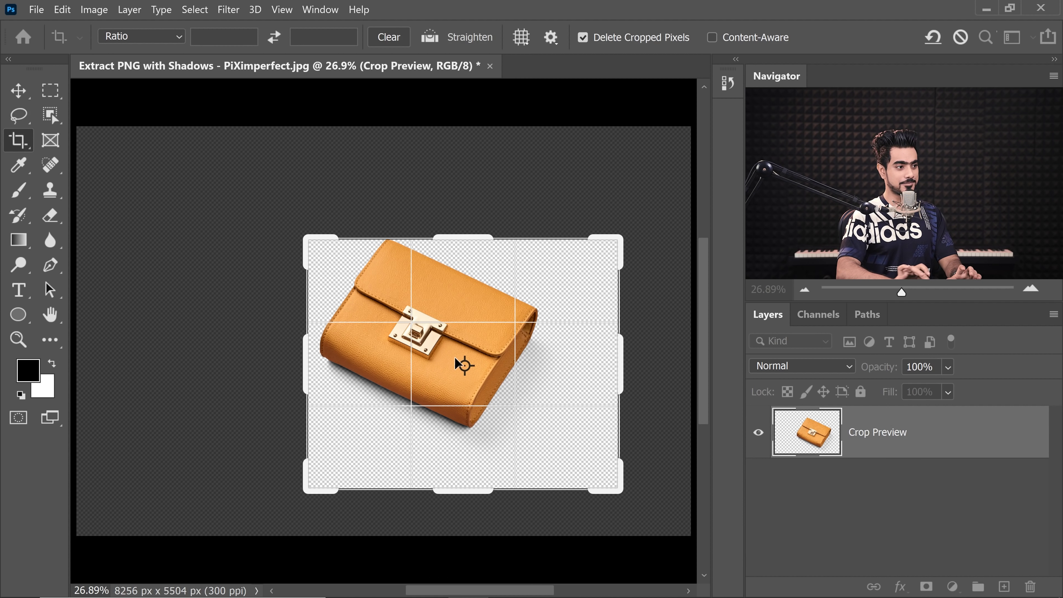
key("ctrl+0")
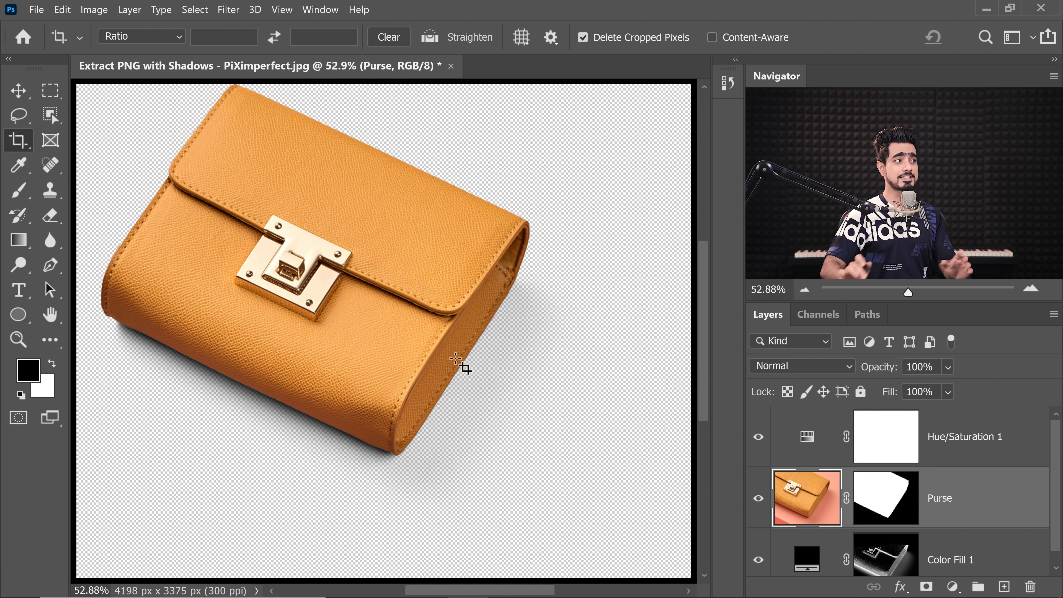
Export As a transparent PNG and start naming the file Purse.
left_click(37, 10)
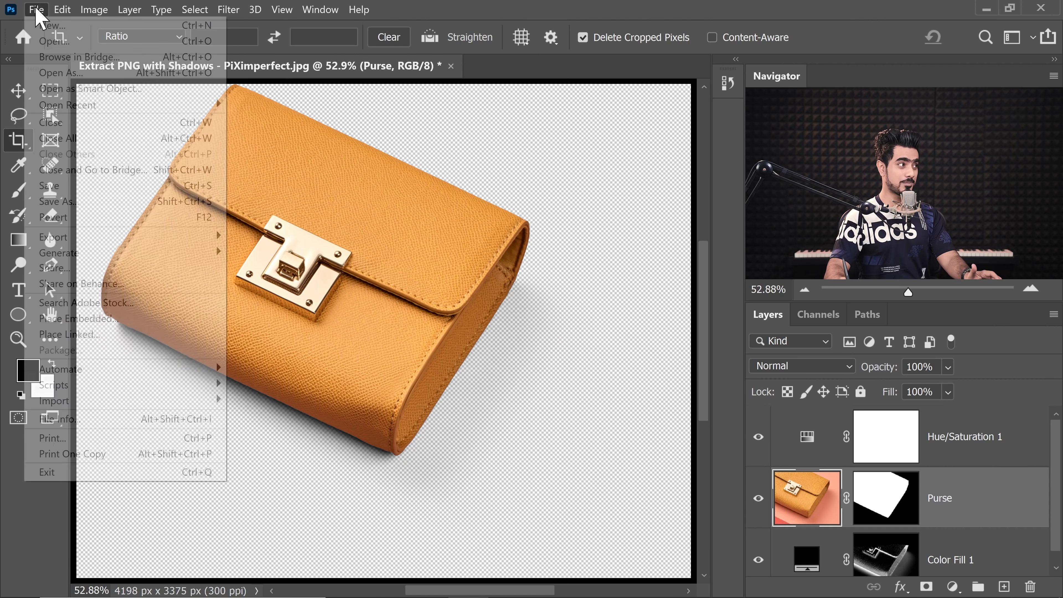
mouse_move(123, 240)
left_click(298, 253)
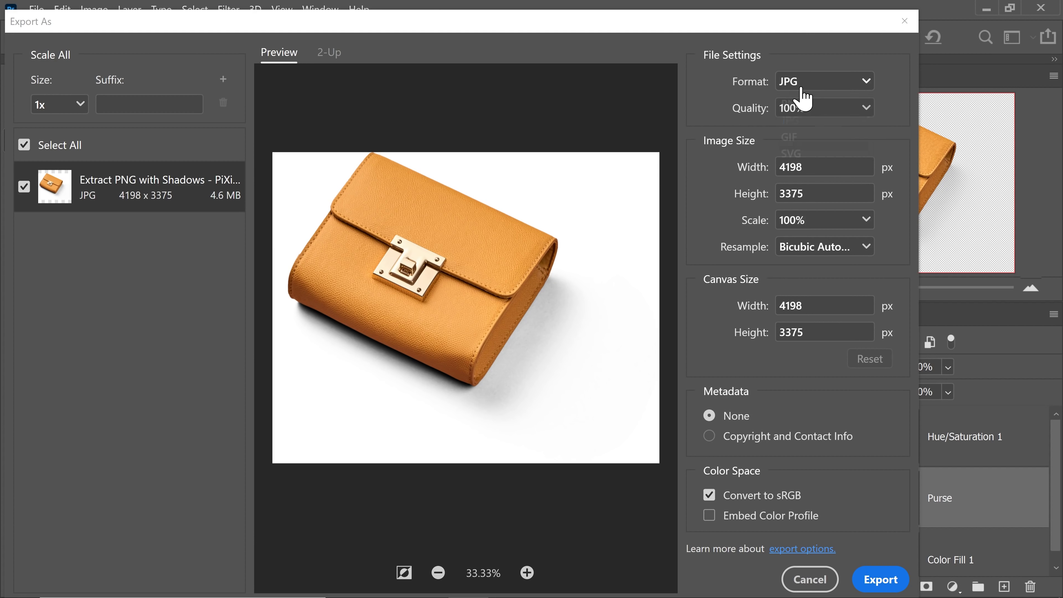
left_click(798, 84)
left_click(802, 105)
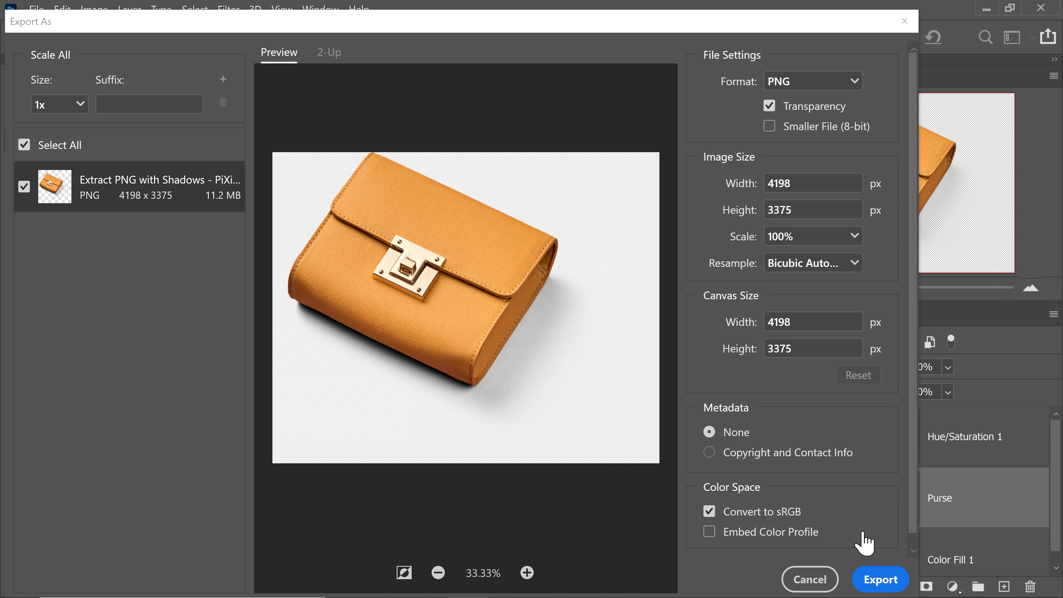
left_click(879, 580)
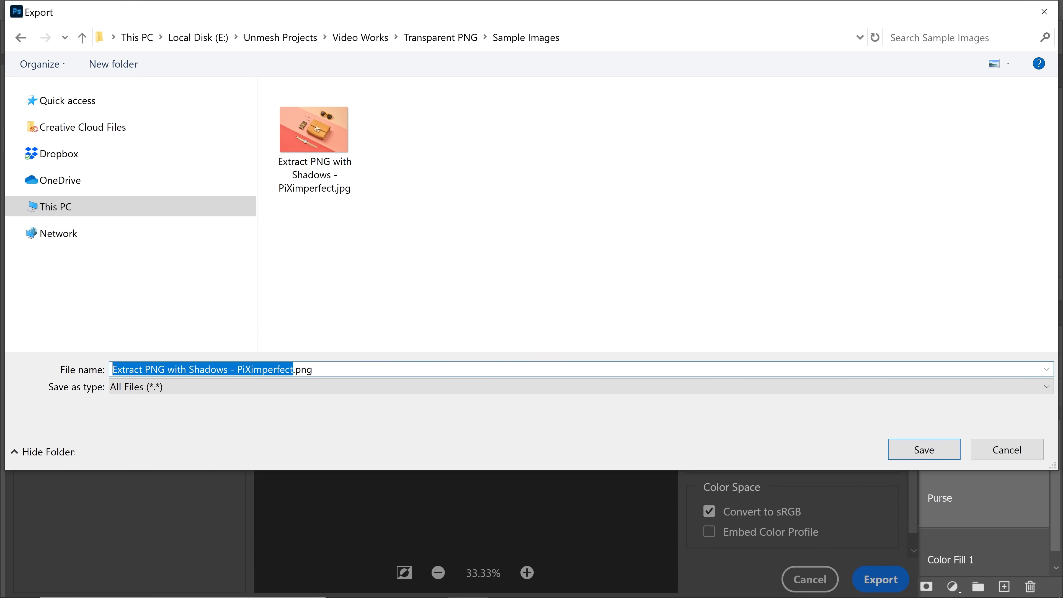
type("Purse")
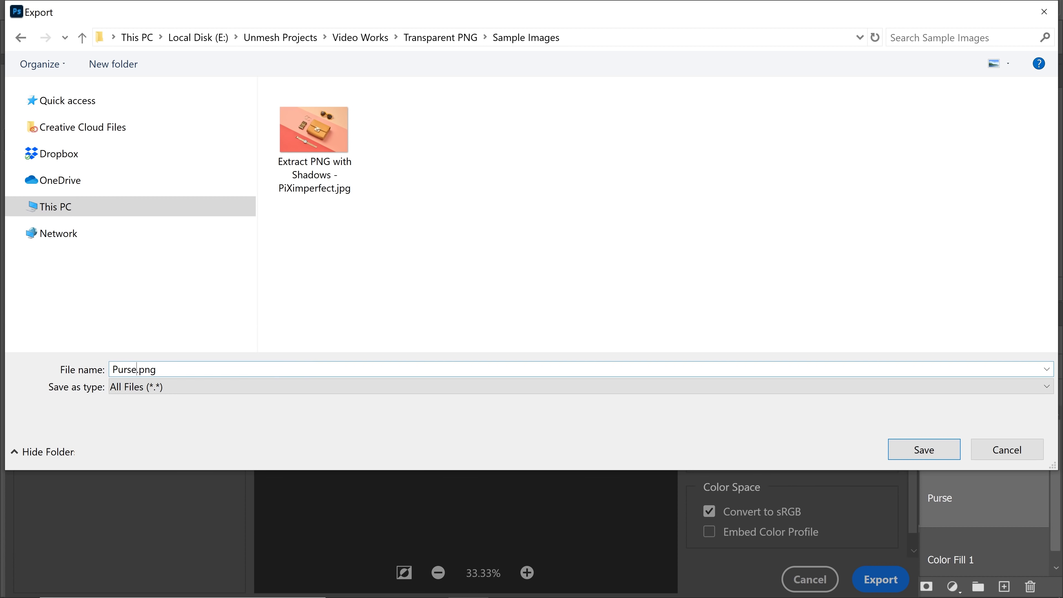
Save Purse.png, then show the All items category list on Envato Elements.
left_click(925, 452)
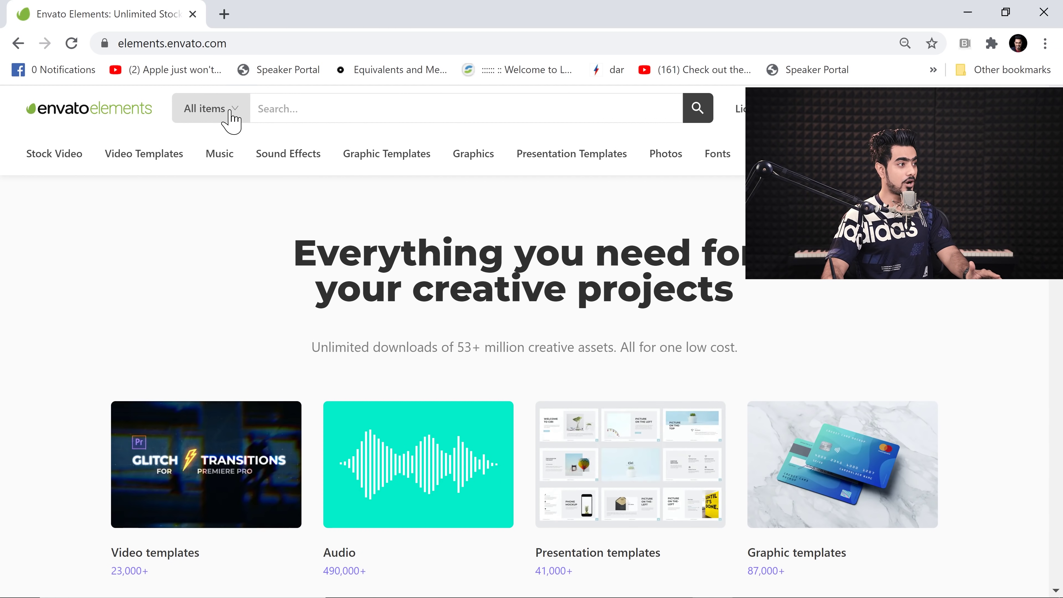
left_click(231, 116)
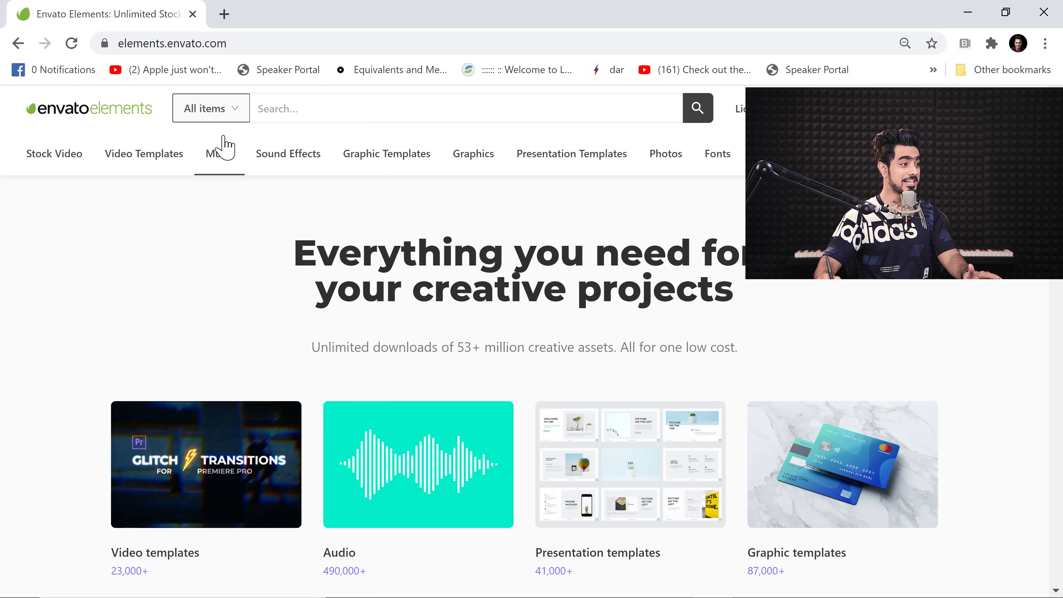
mouse_move(222, 121)
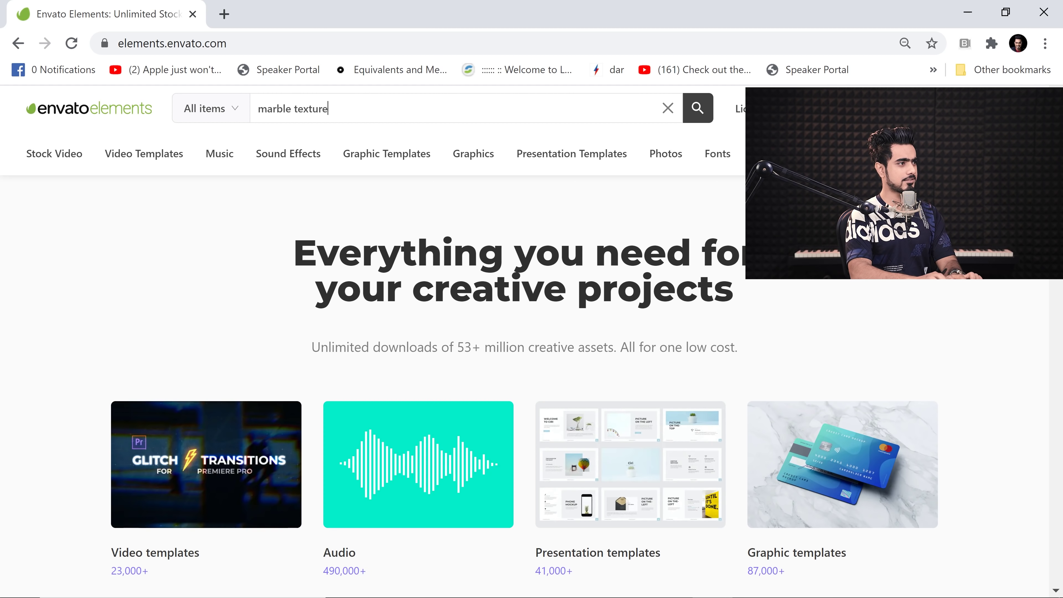
Search Envato Elements for 'marble textures' and scroll down to the Graphics results.
type("s")
key("Return")
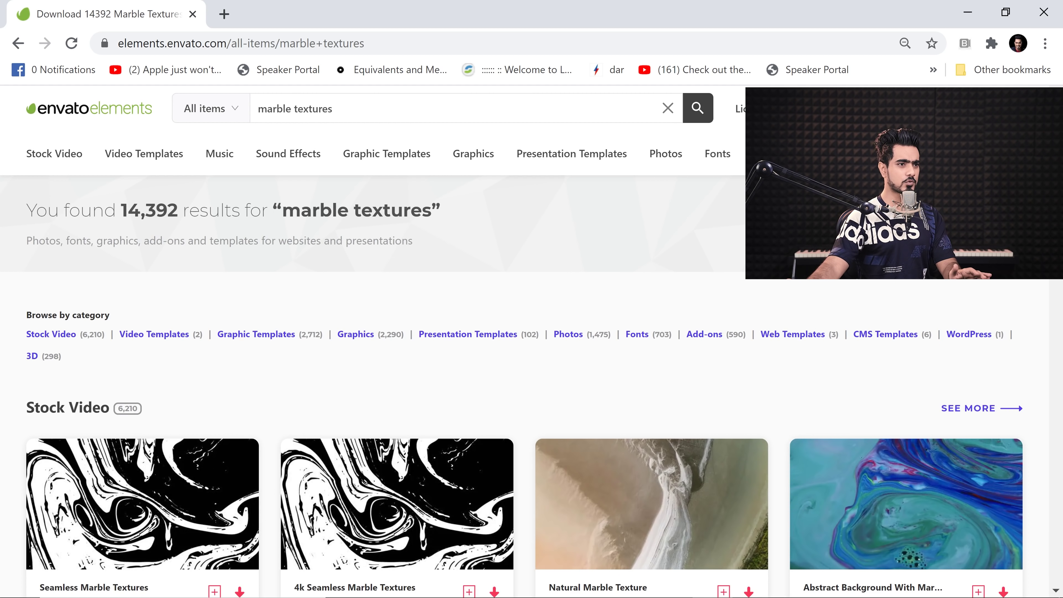
scroll(524, 386, "down", 8)
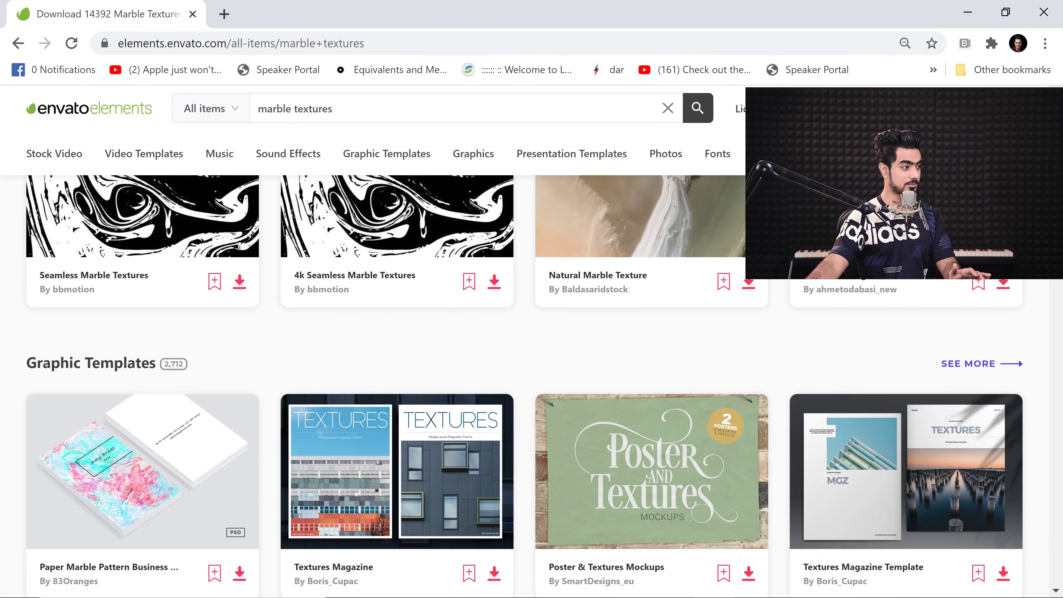
scroll(450, 339, "down", 8)
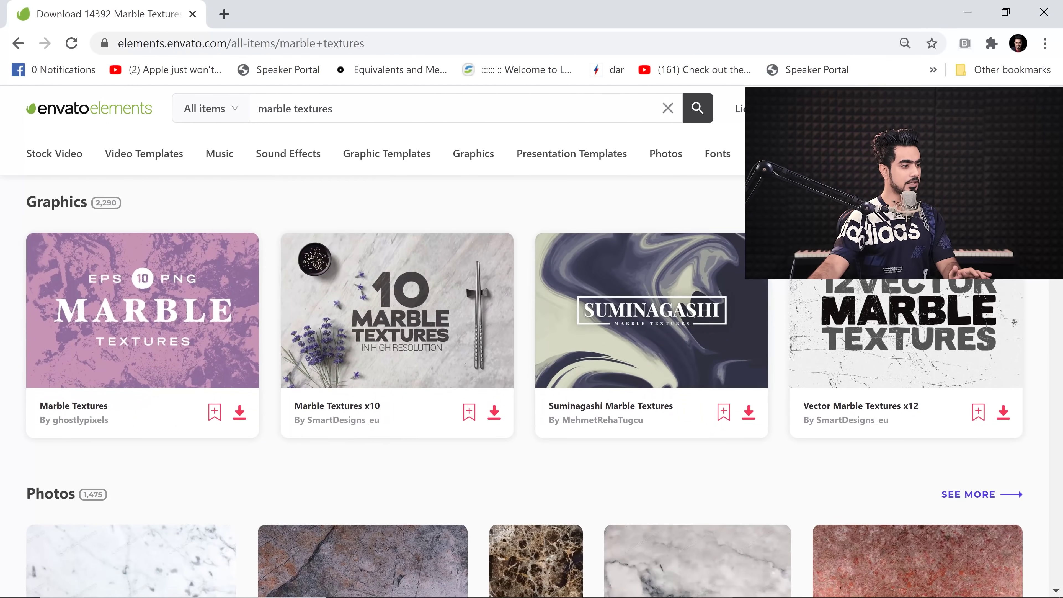
Download the Marble Textures x10 pack, adding it to an existing project.
left_click(494, 416)
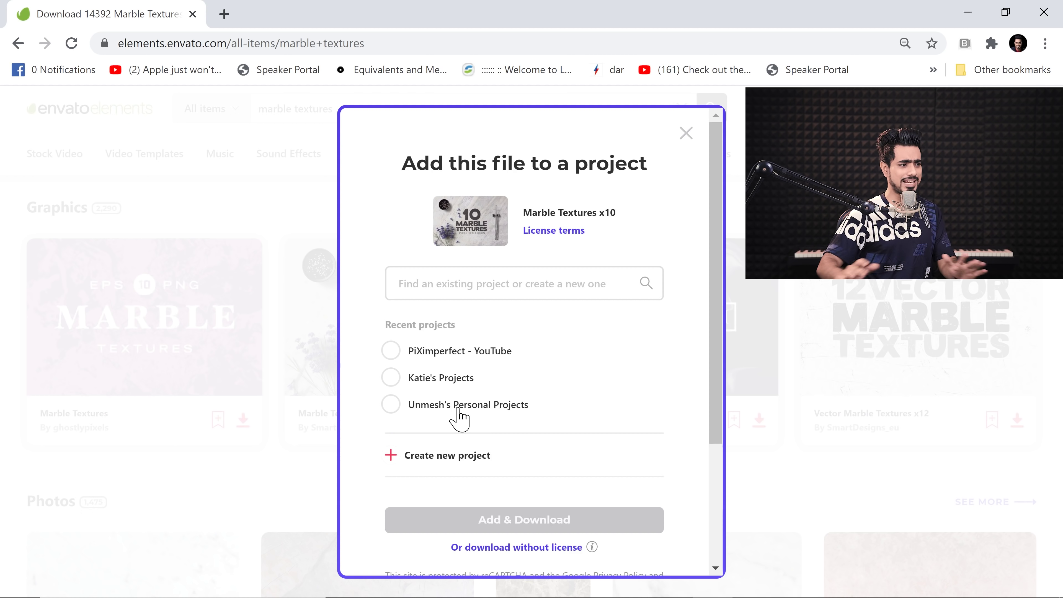
left_click(392, 352)
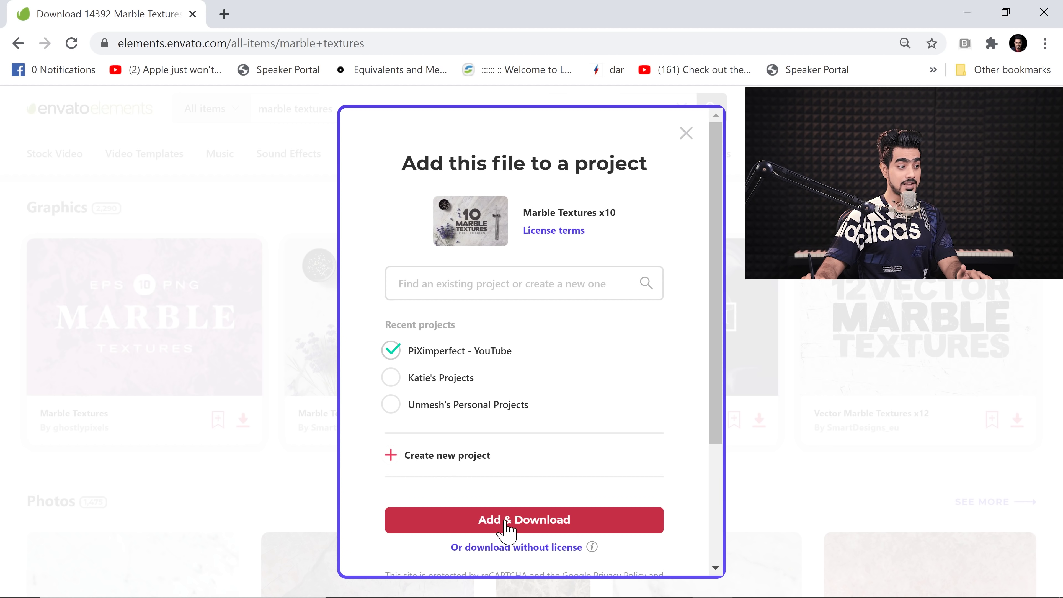
left_click(441, 521)
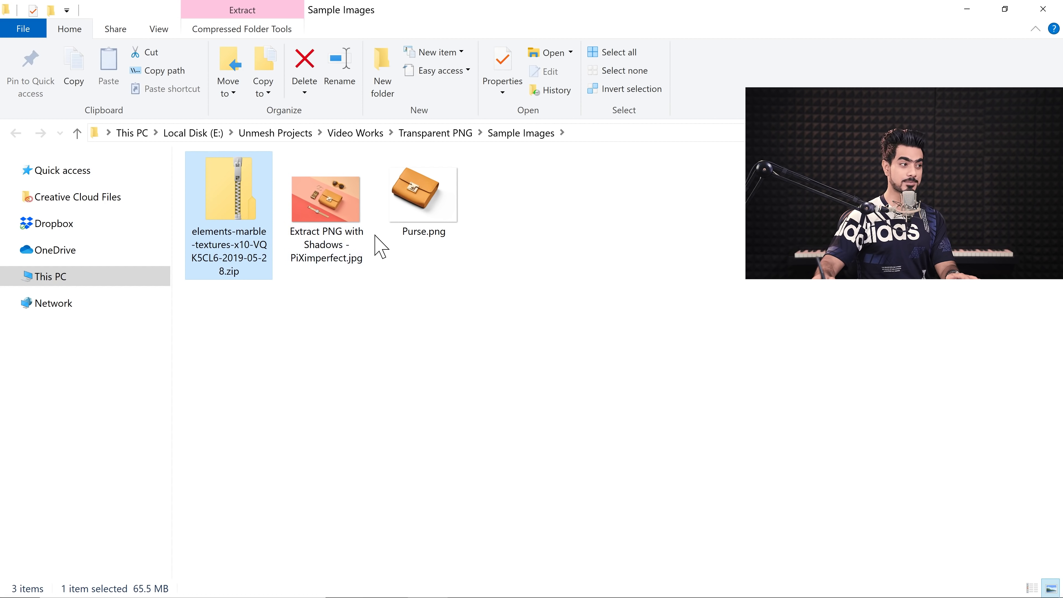
Extract the marble textures zip, open its nested Marble Textures x10 folder, and send 4.jpg to Photoshop.
right_click(229, 202)
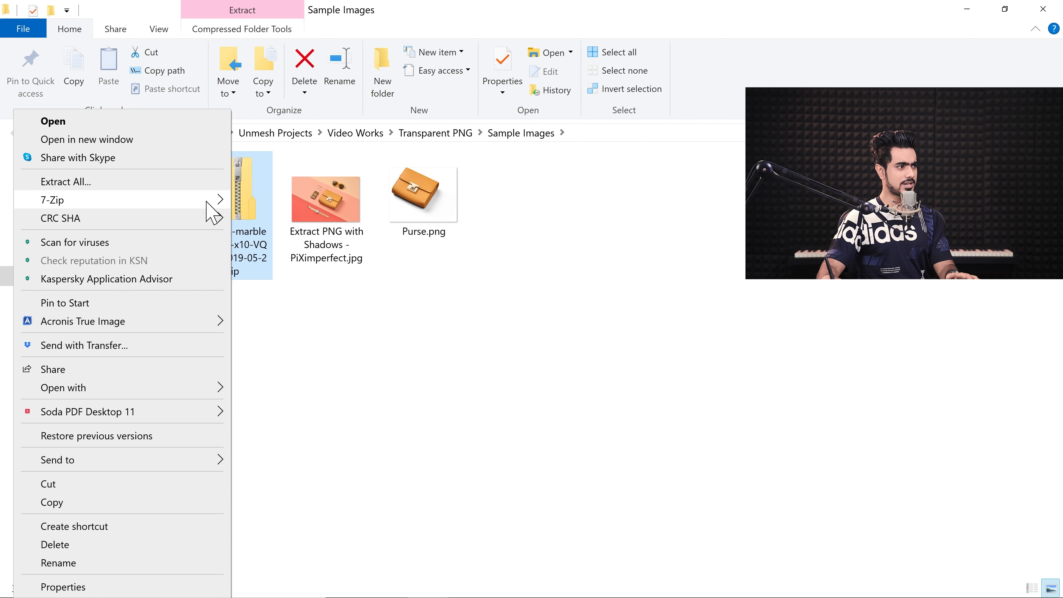
left_click(311, 279)
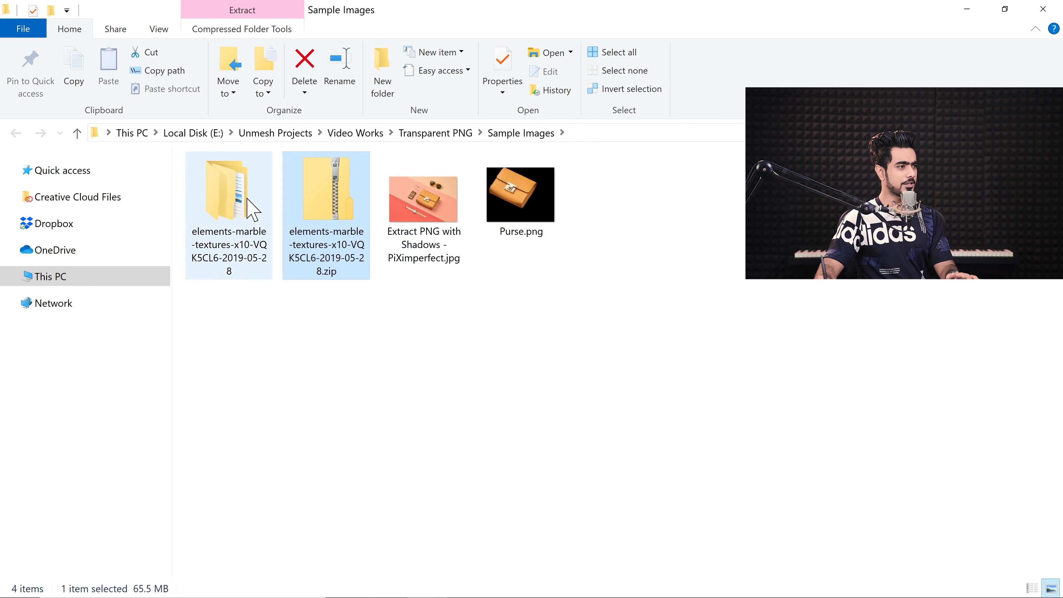
double_click(247, 205)
left_click(255, 201)
double_click(256, 202)
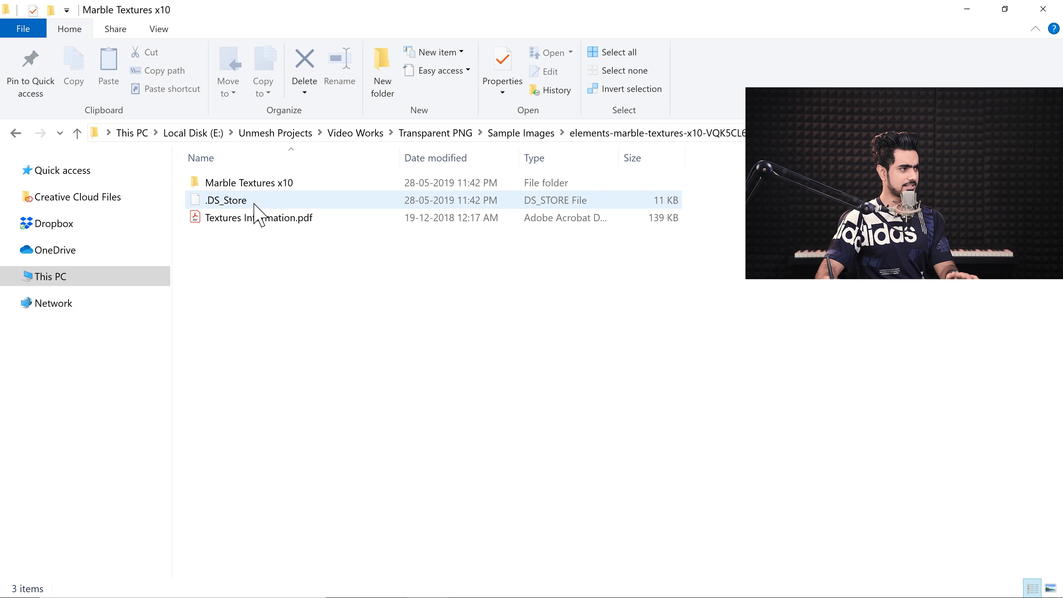
double_click(248, 184)
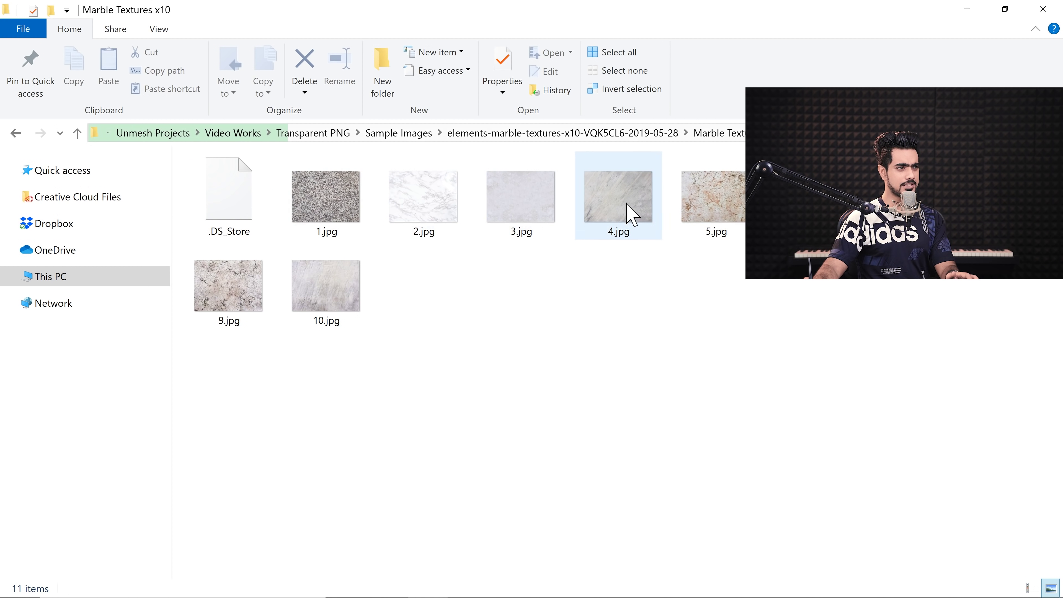
left_click_drag(628, 211, 526, 72)
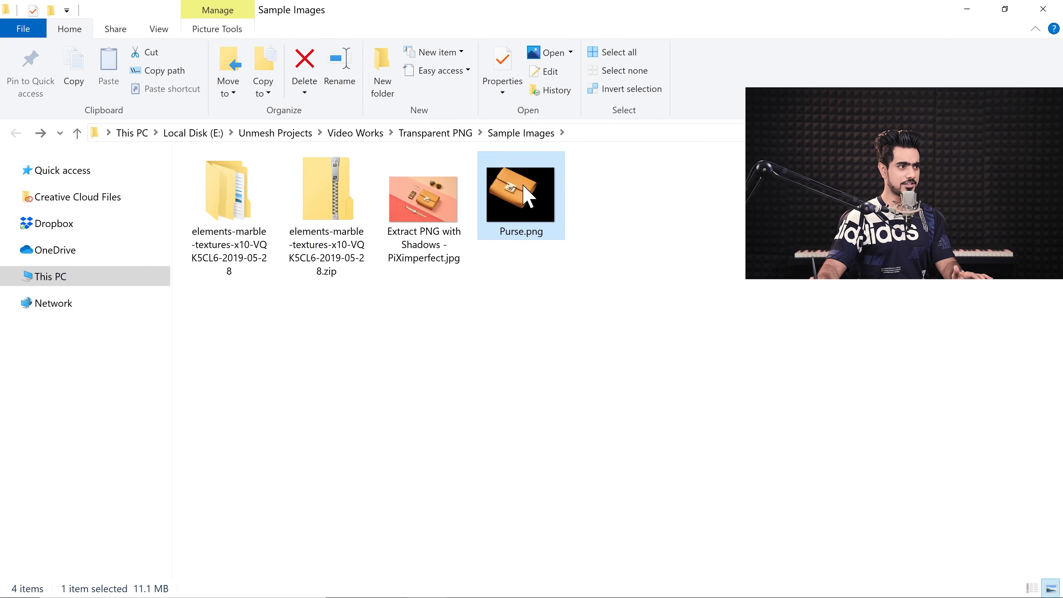
Place Purse.png on the marble, scale it to about 15.25% and shift it right of centre.
left_click_drag(528, 197, 394, 326)
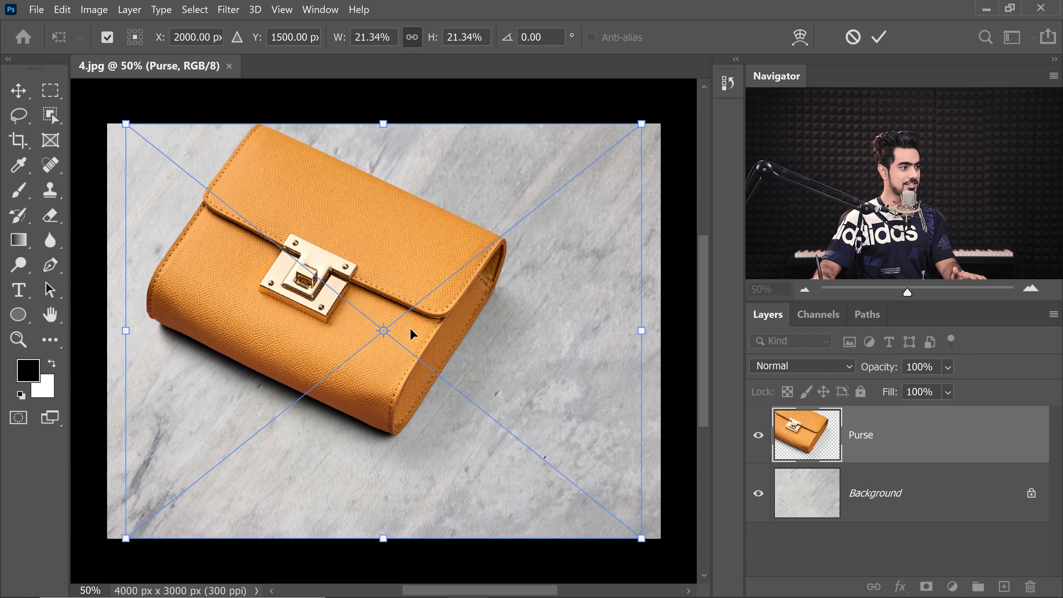
left_click_drag(642, 541, 568, 478)
left_click_drag(435, 377, 518, 364)
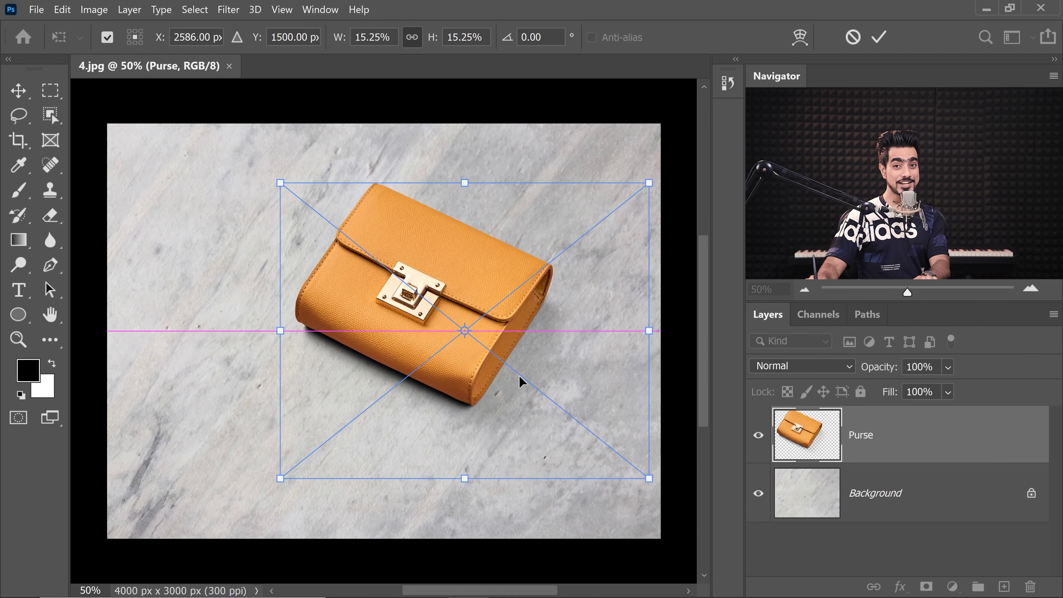
key("Return")
scroll(509, 353, "down", 1)
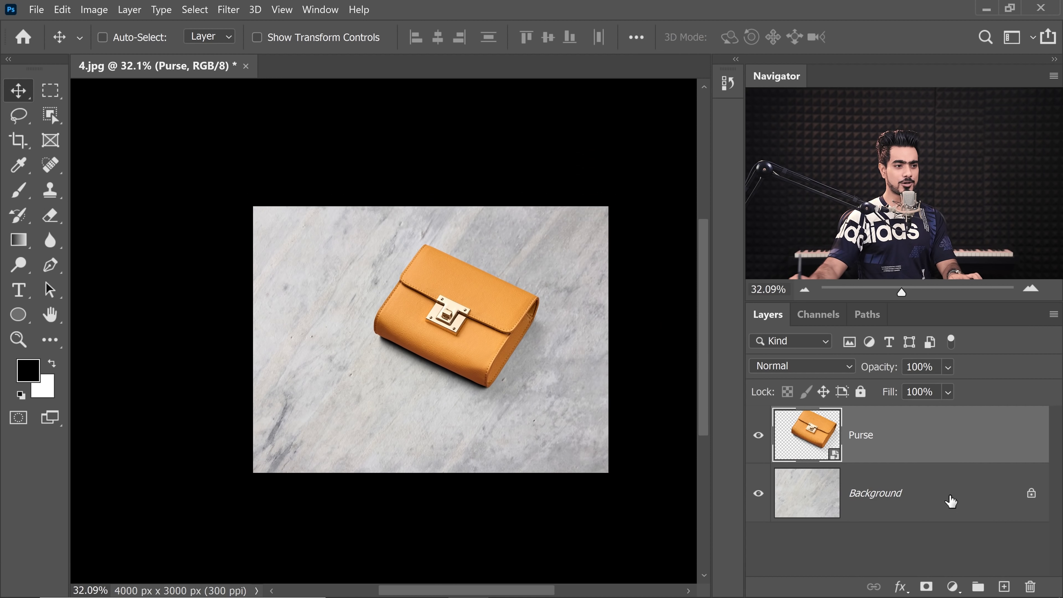
left_click(1028, 479)
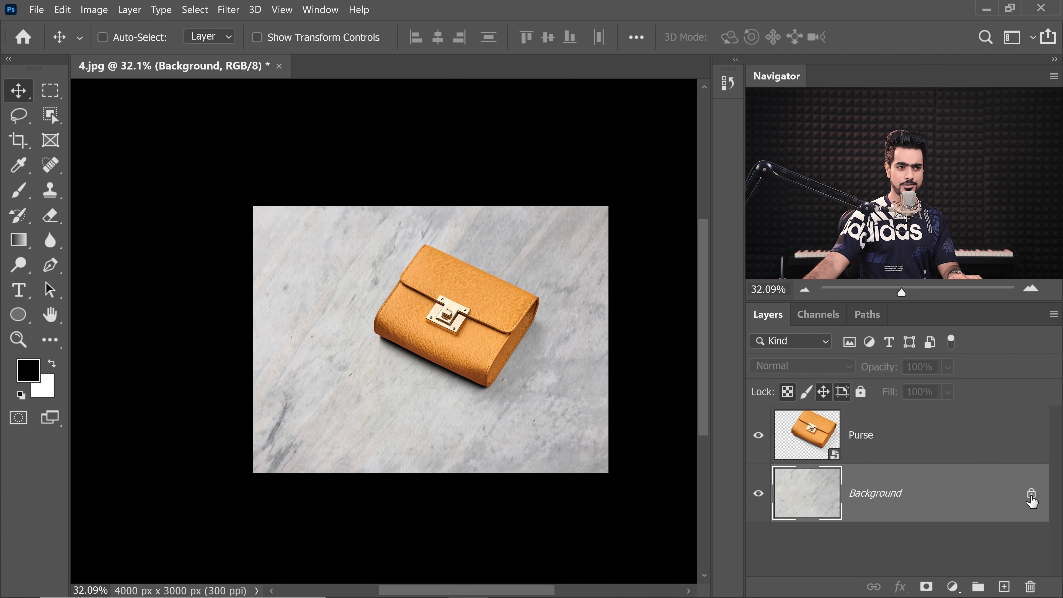
Unlock the marble Background and convert it to a smart object.
left_click(1032, 498)
right_click(989, 497)
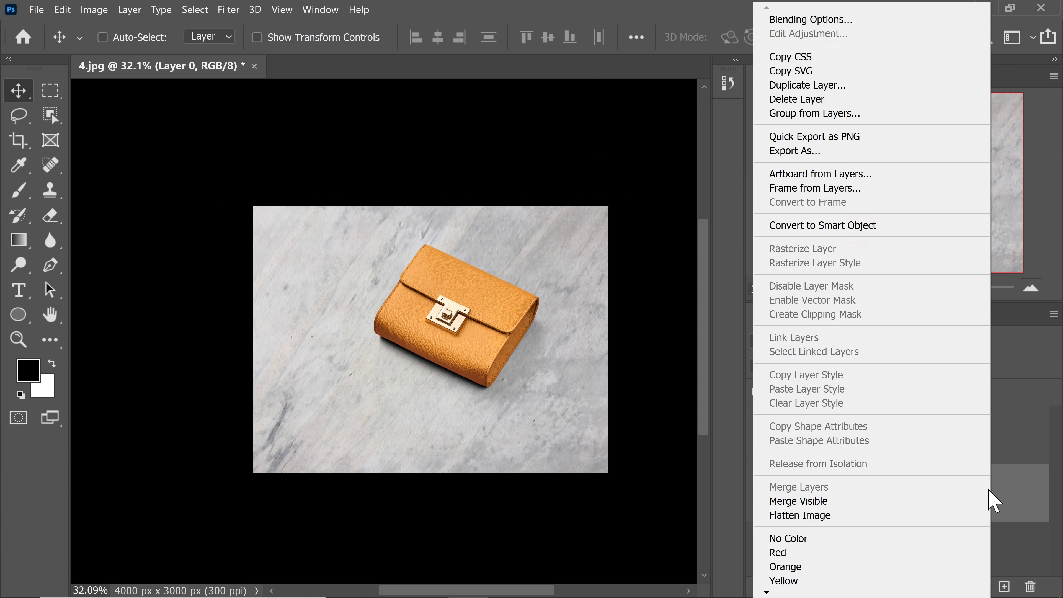
left_click(865, 226)
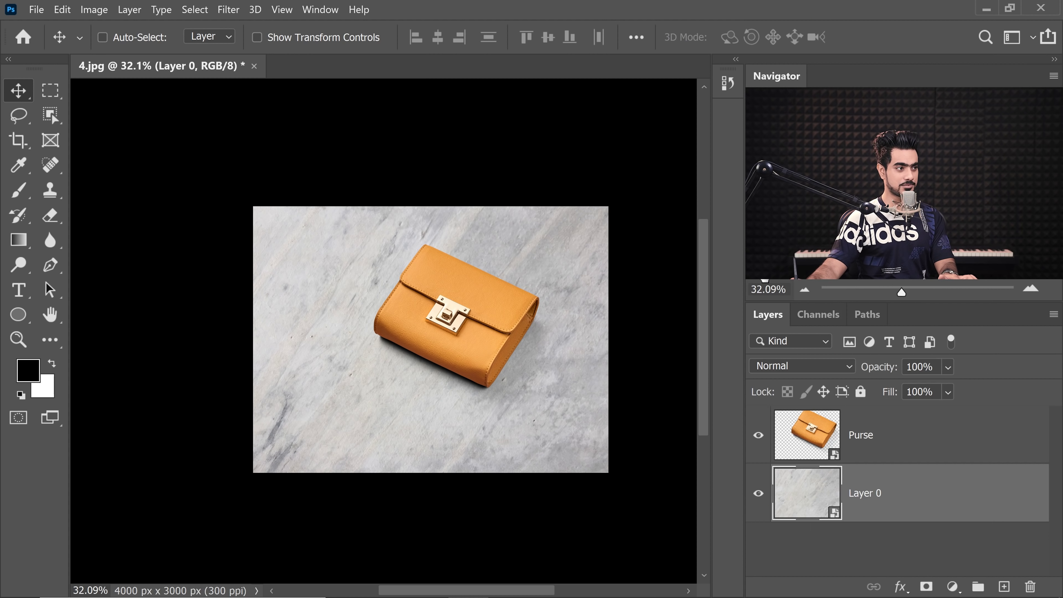
Perspective-warp the marble so its bottom edge is wider and the top slightly wider.
key("ctrl+t")
right_click(561, 357)
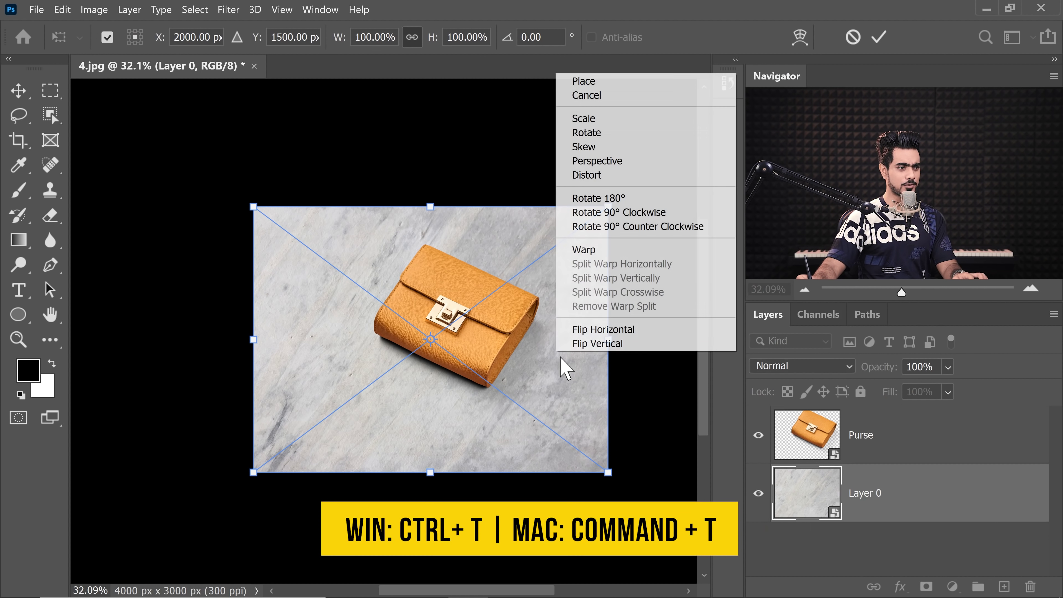
left_click(606, 162)
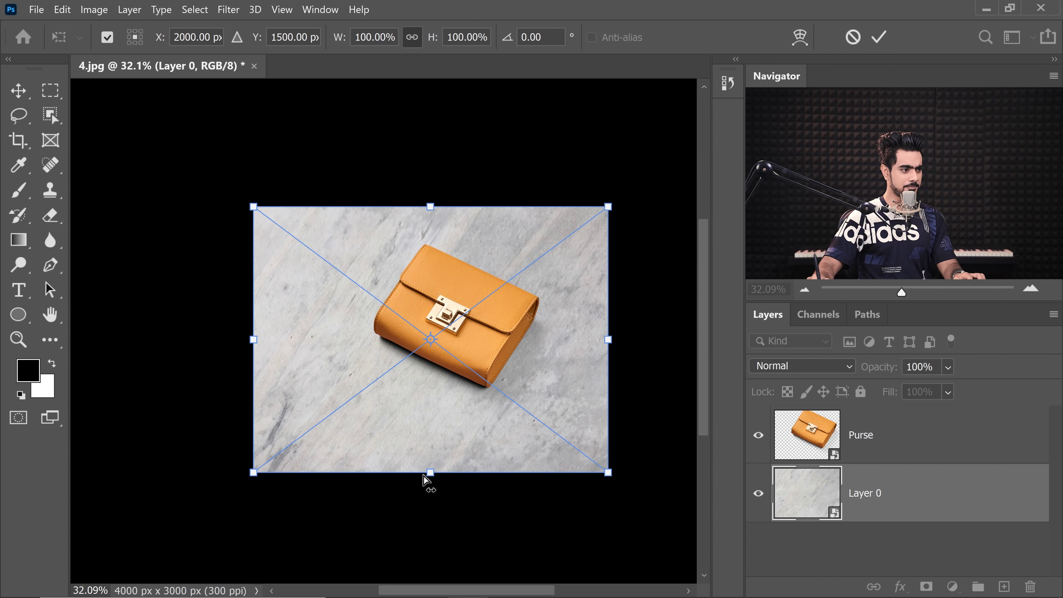
left_click_drag(427, 479, 401, 479)
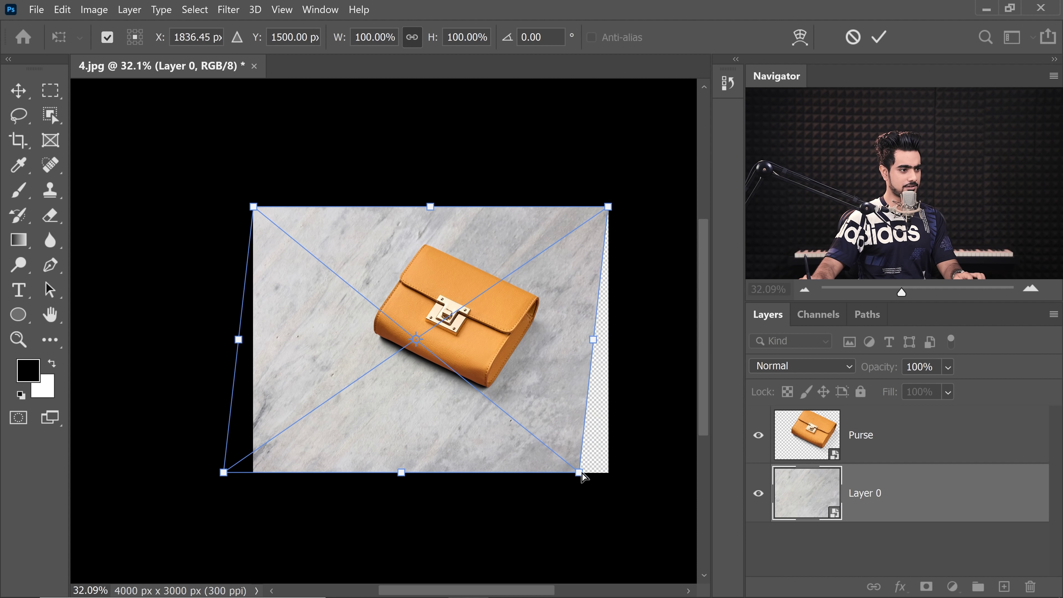
left_click_drag(580, 473, 625, 472)
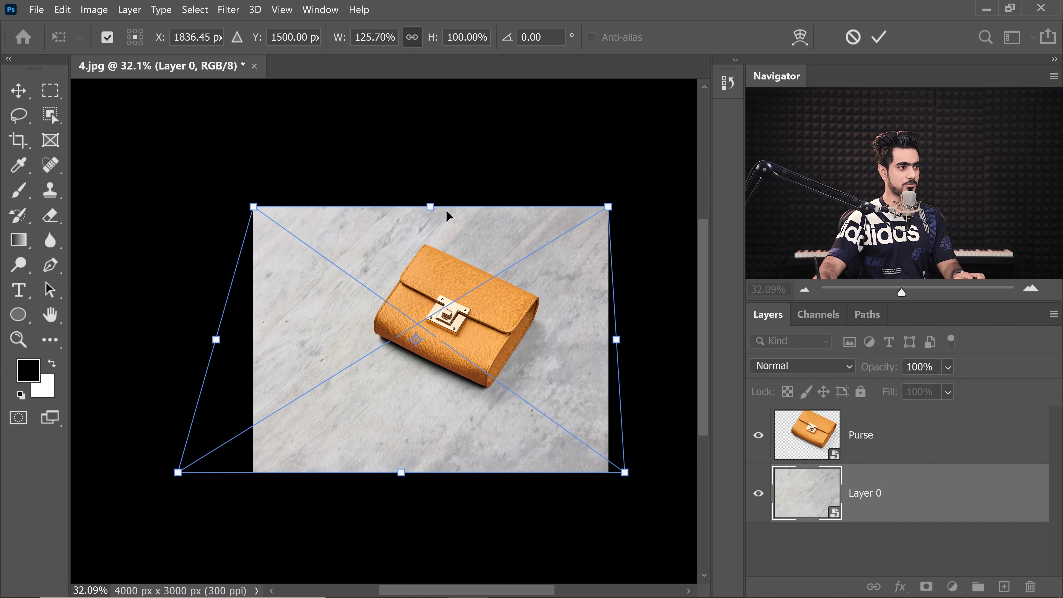
left_click_drag(432, 208, 435, 208)
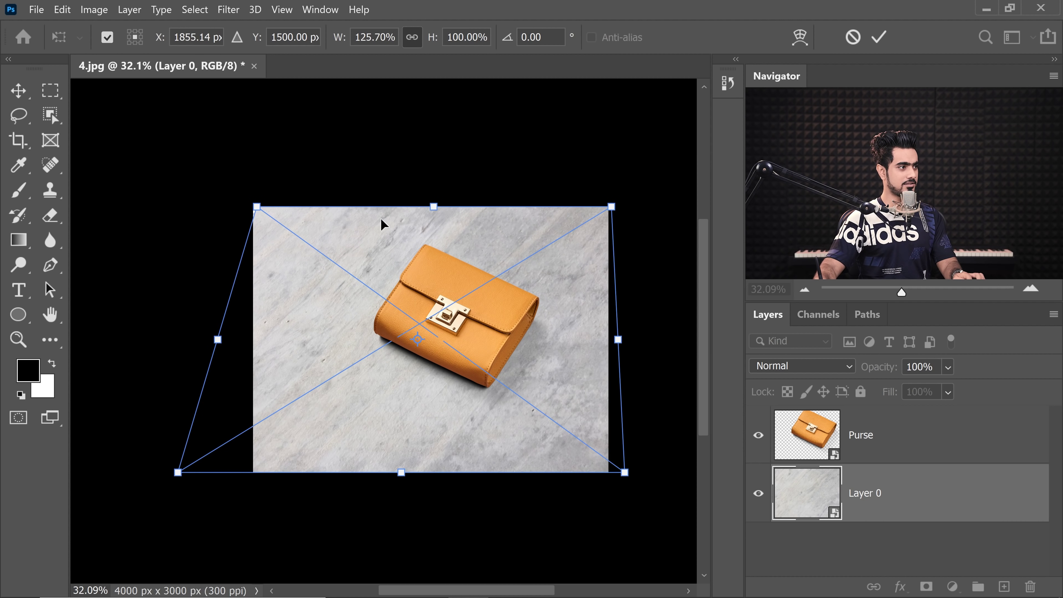
left_click_drag(259, 208, 255, 207)
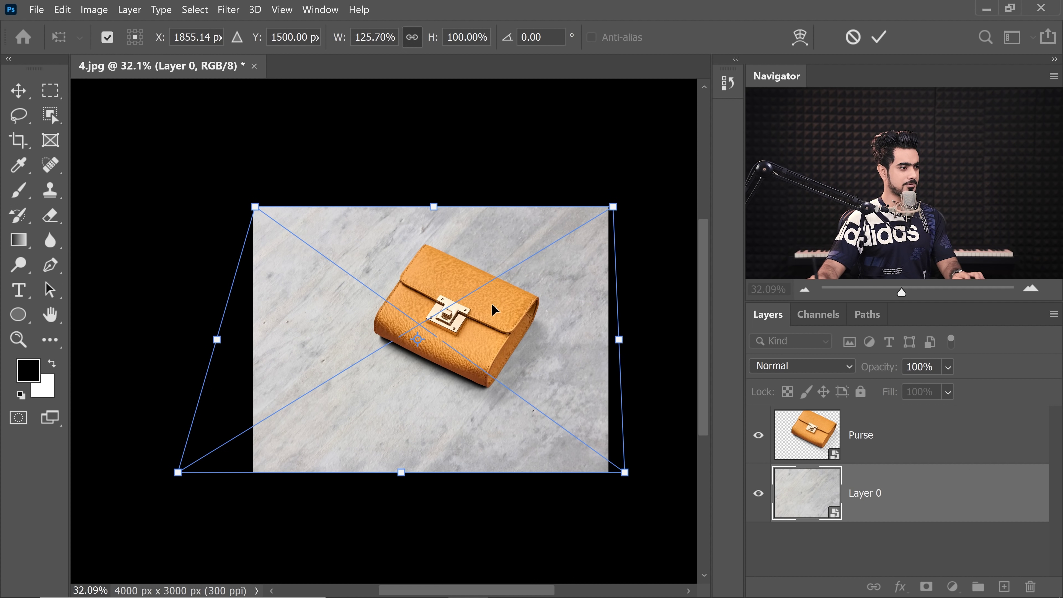
key("Return")
Replace Layer 0's smart object contents with 2.jpg from the Marble Textures x10 folder.
scroll(310, 348, "up", 4)
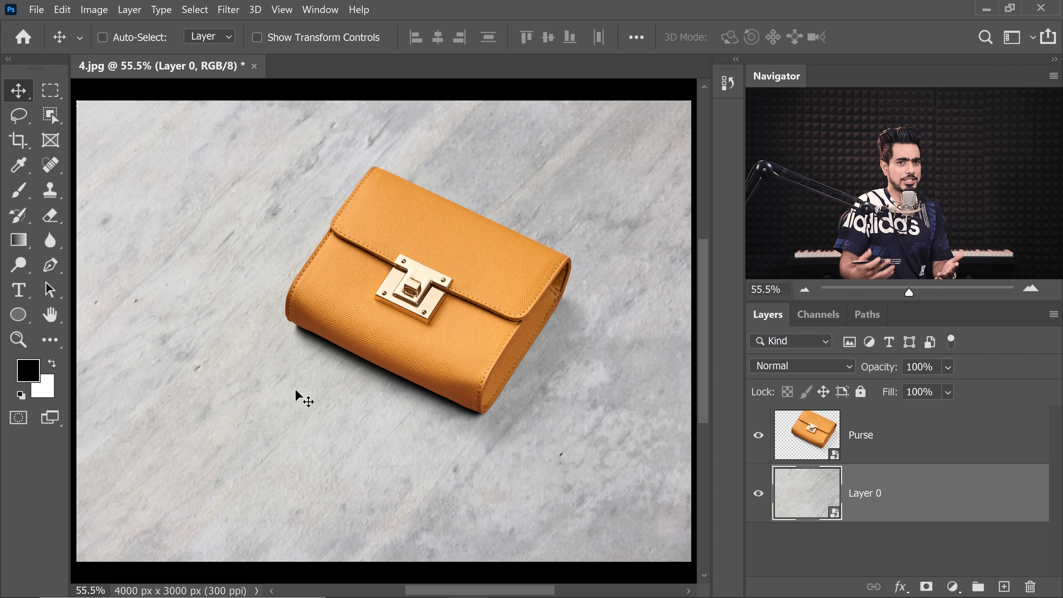
right_click(939, 495)
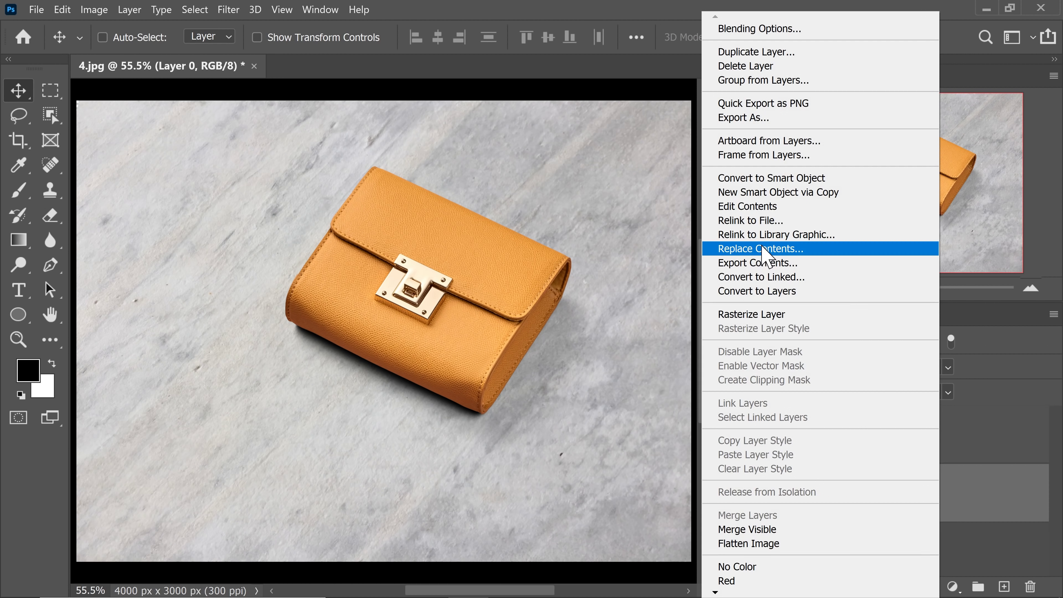
left_click(765, 250)
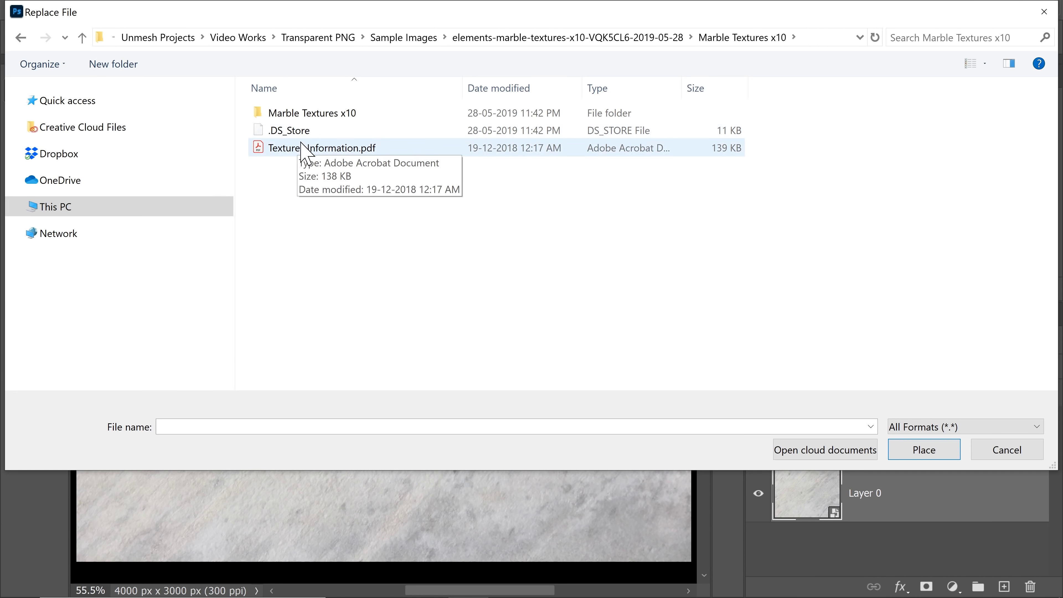
double_click(310, 114)
left_click(485, 144)
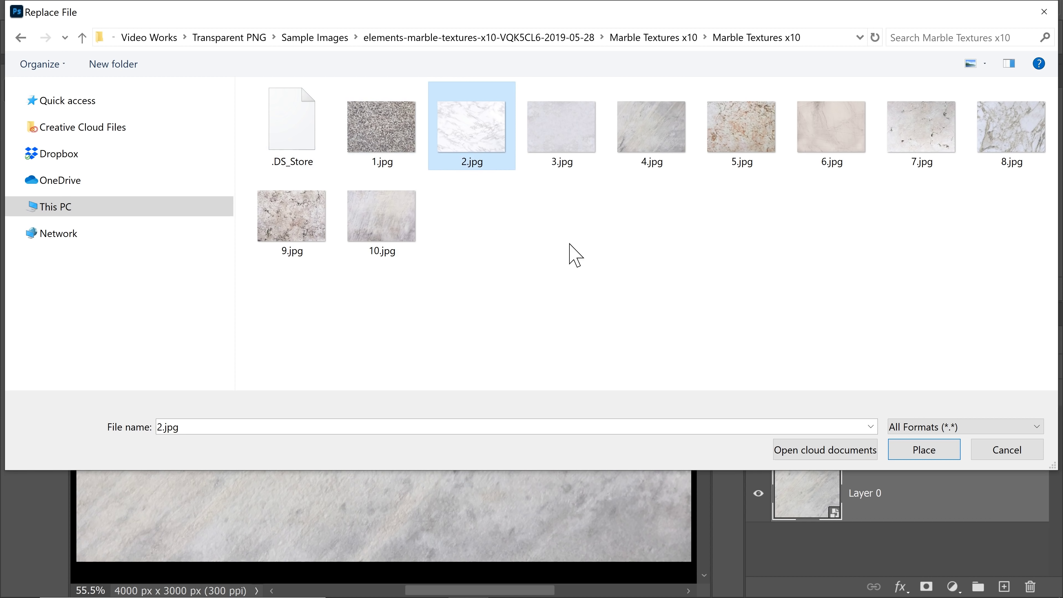
left_click(935, 458)
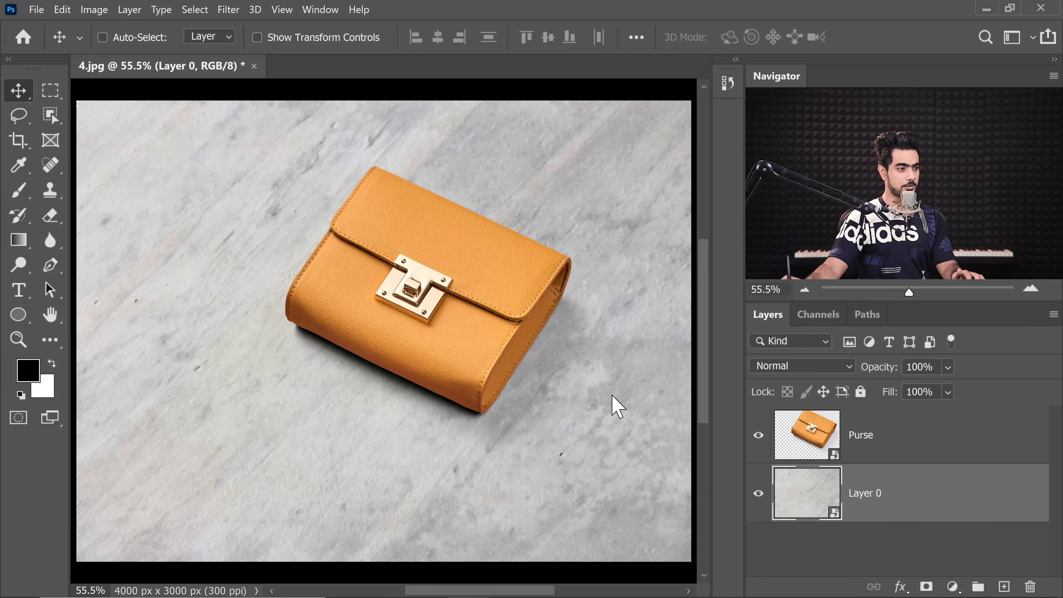